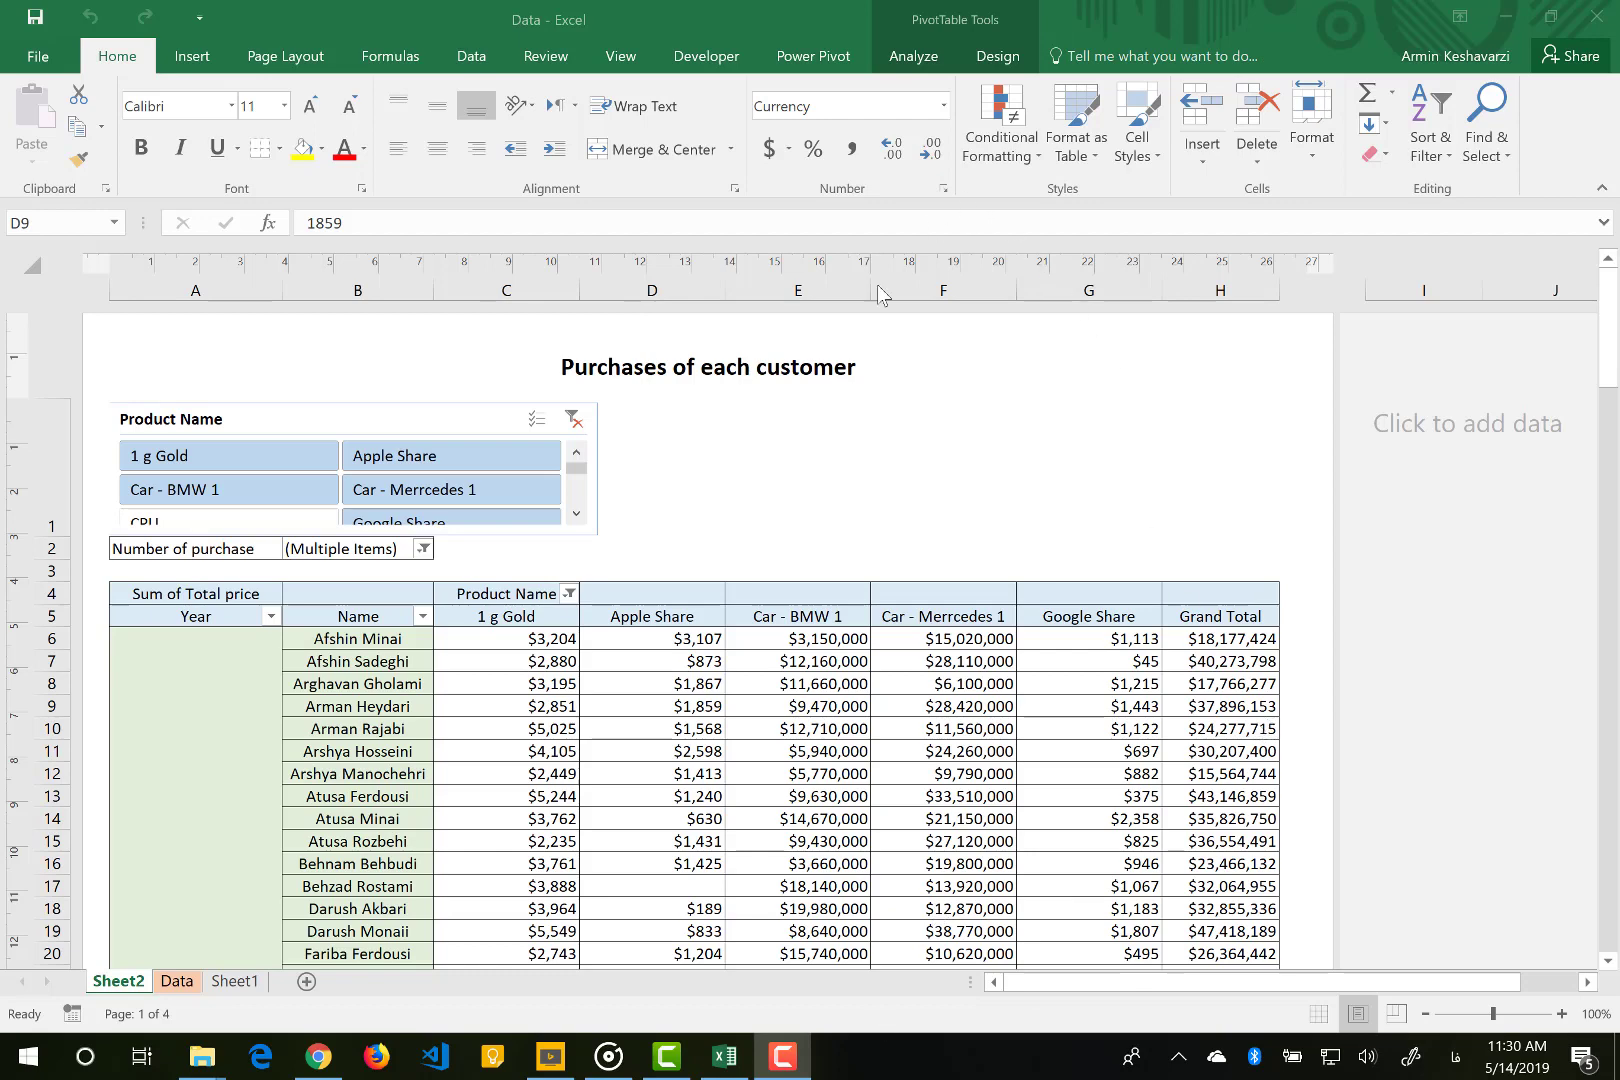
Select a cell in the 'Purchases of each customer' pivot table and bring up its Analyze tools and Insert Timeline.
click(700, 707)
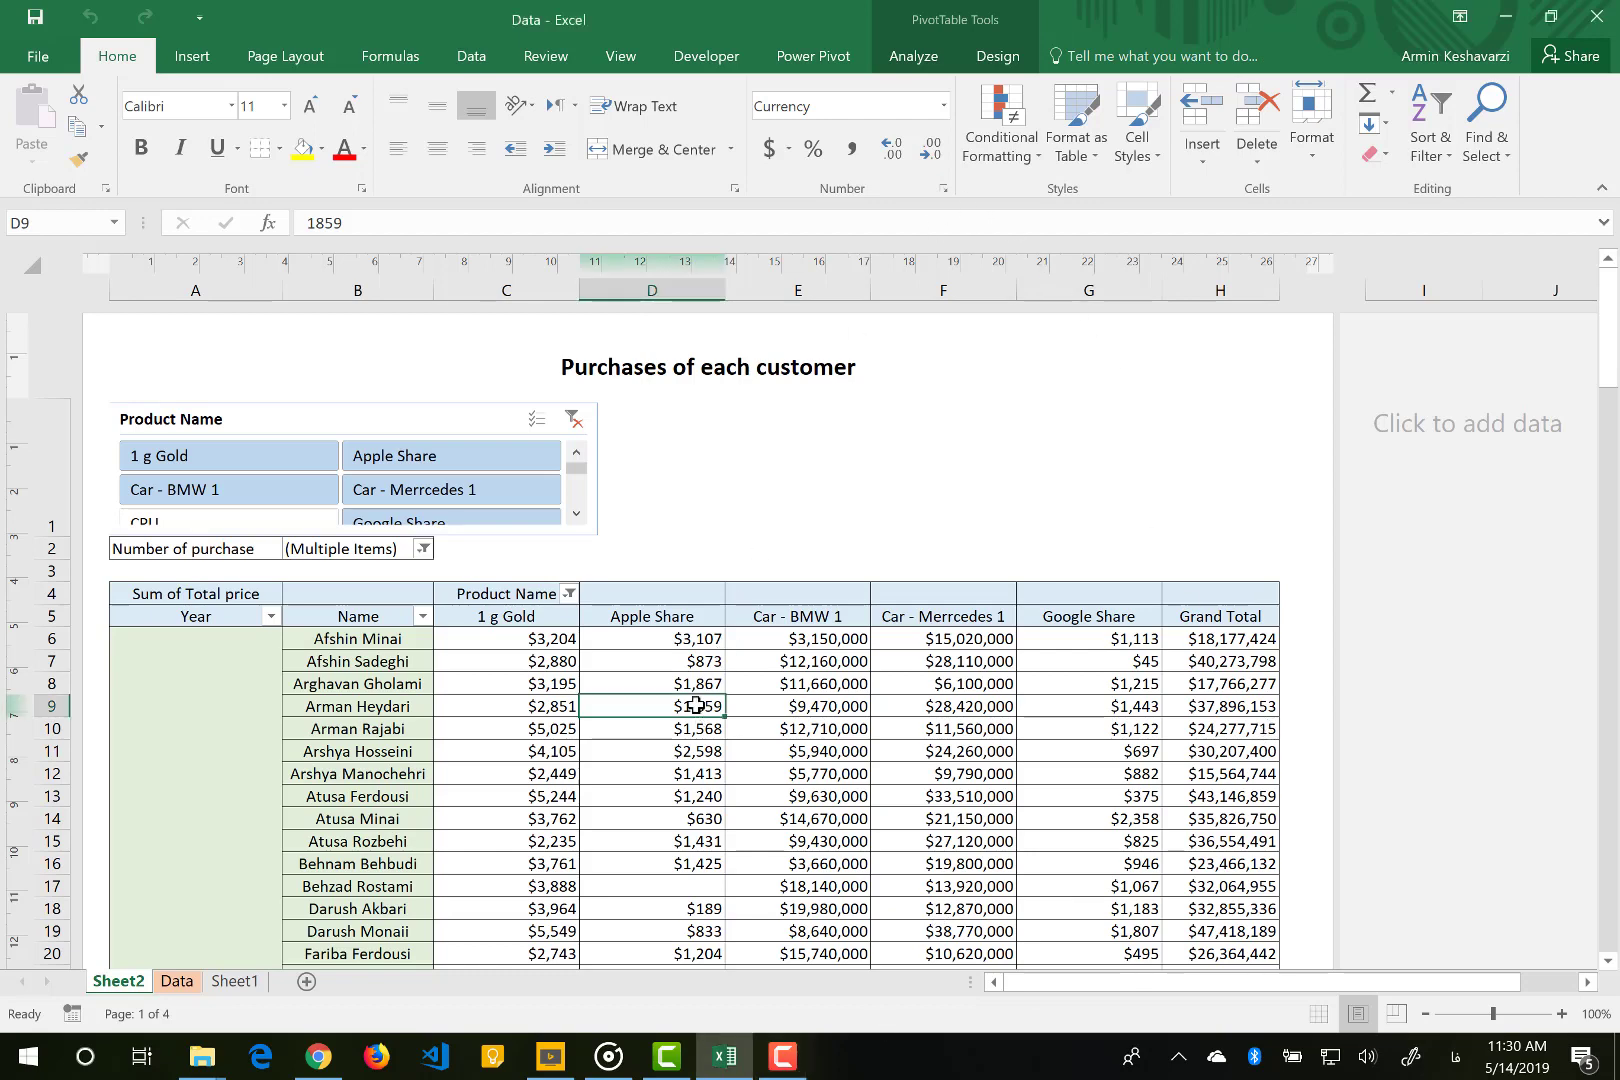
click(924, 60)
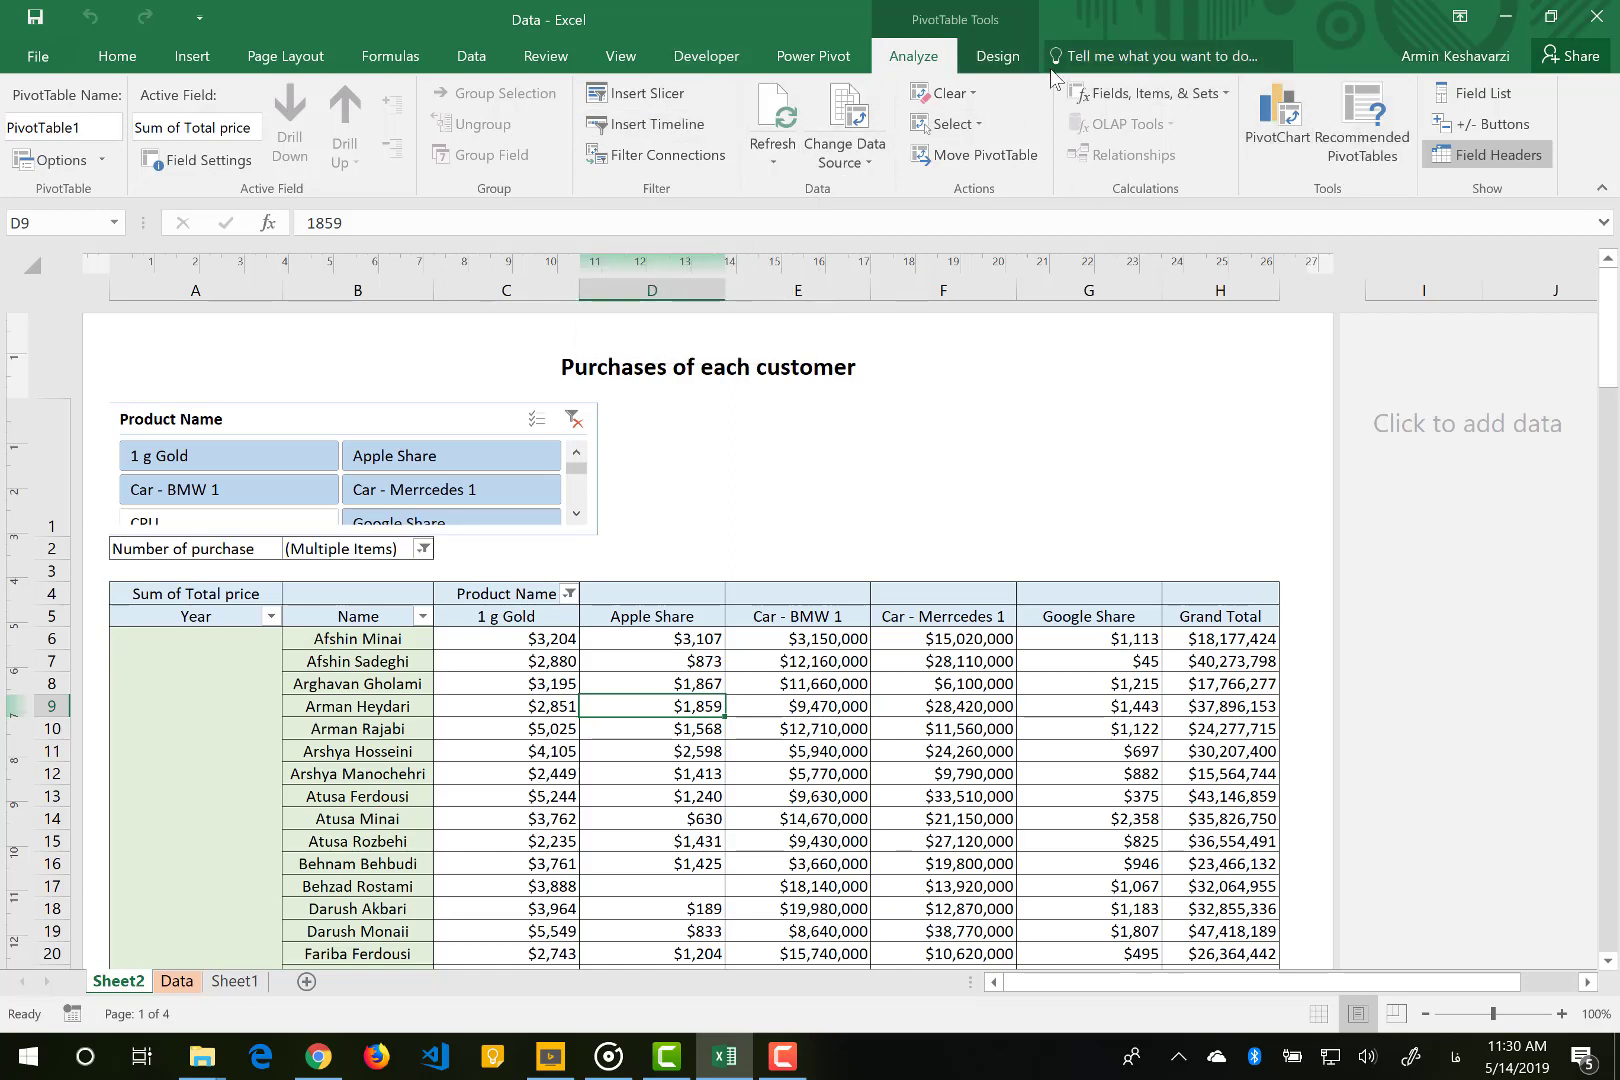
click(996, 57)
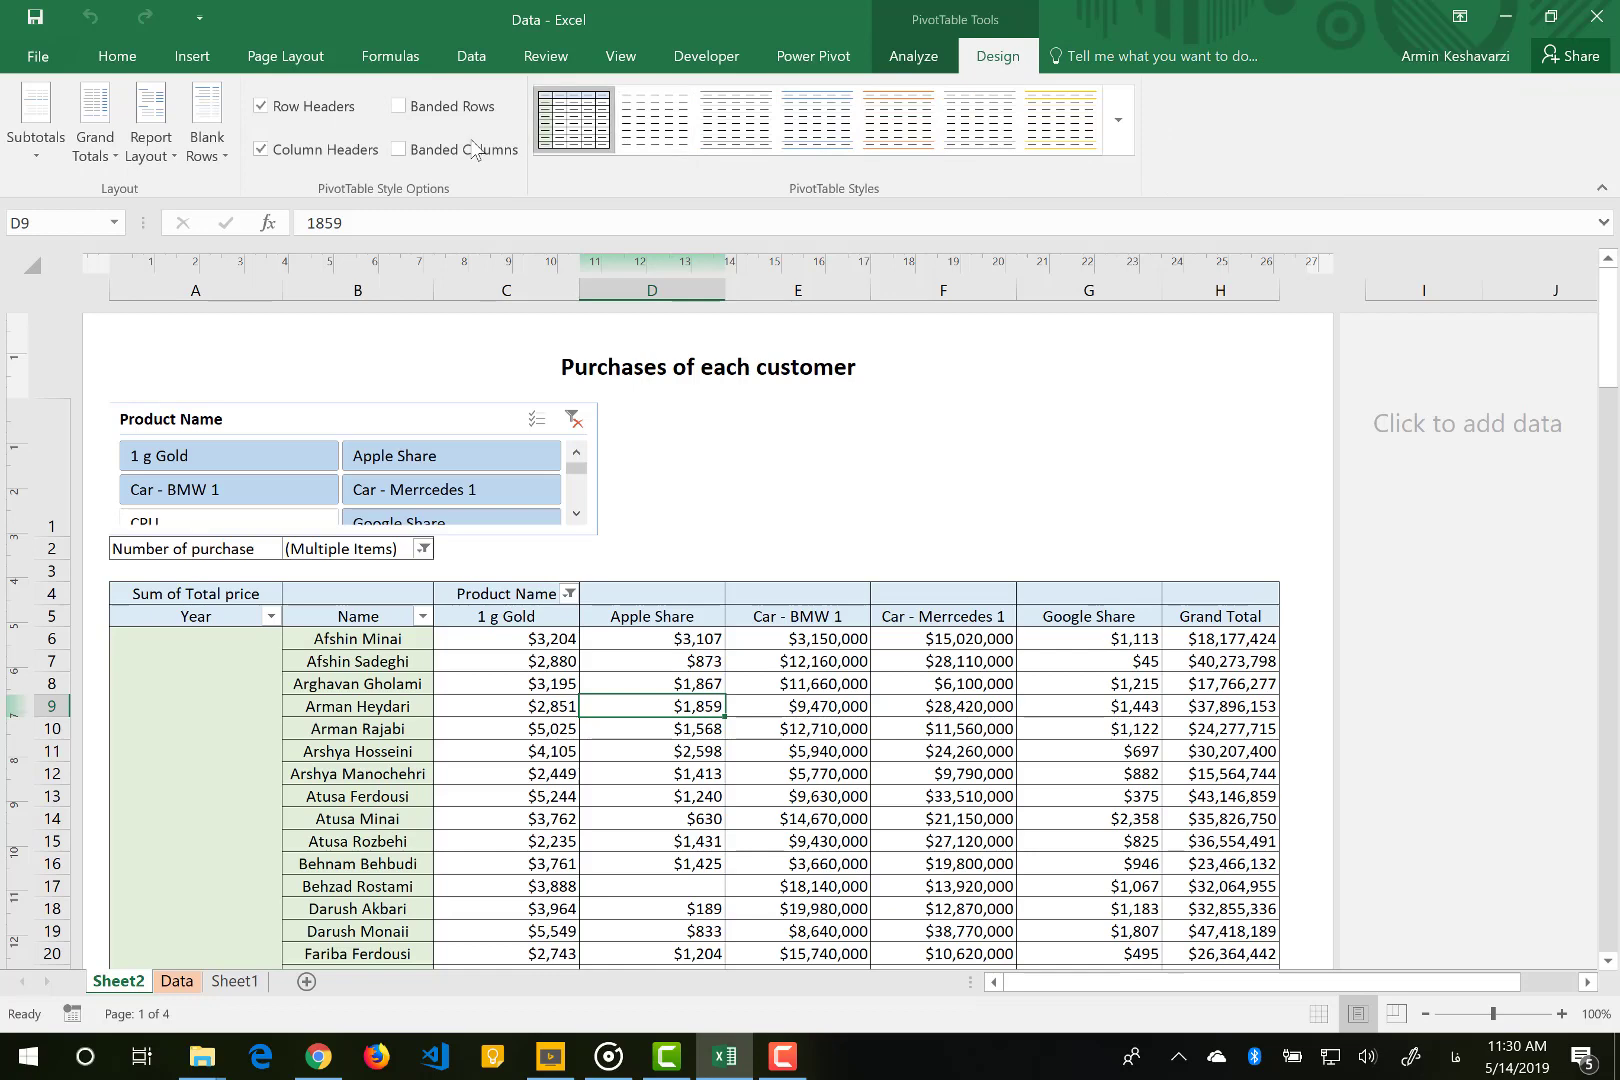
click(944, 64)
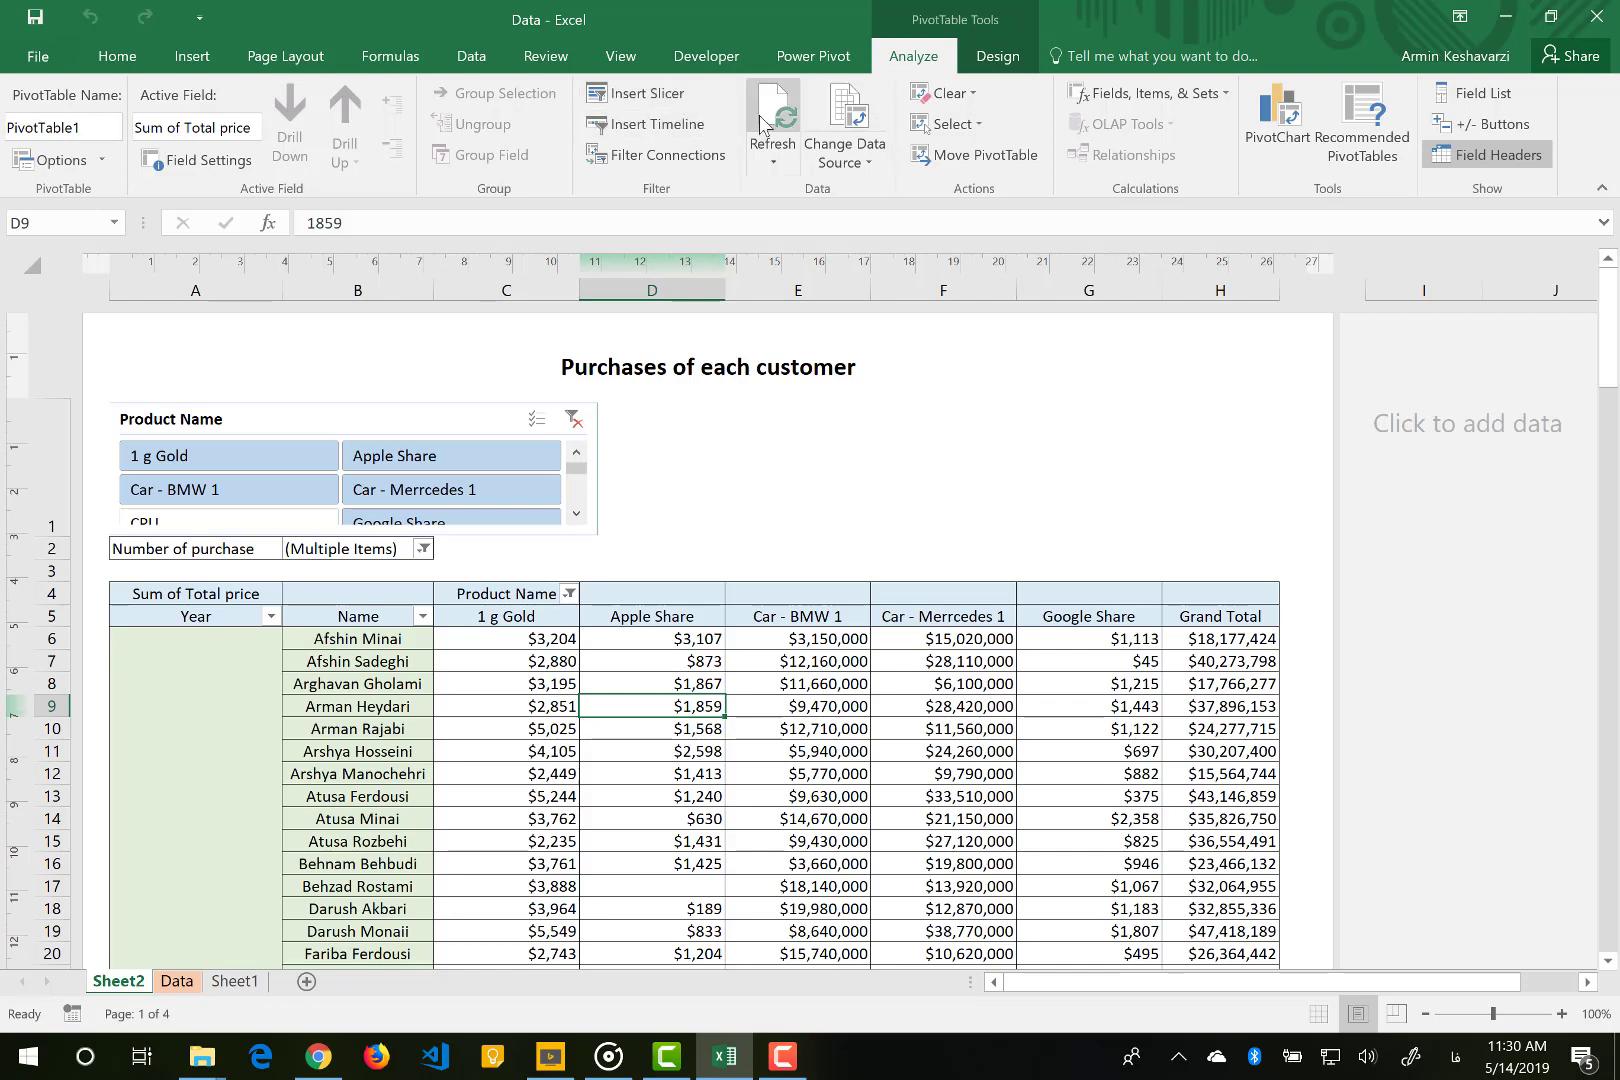
click(676, 124)
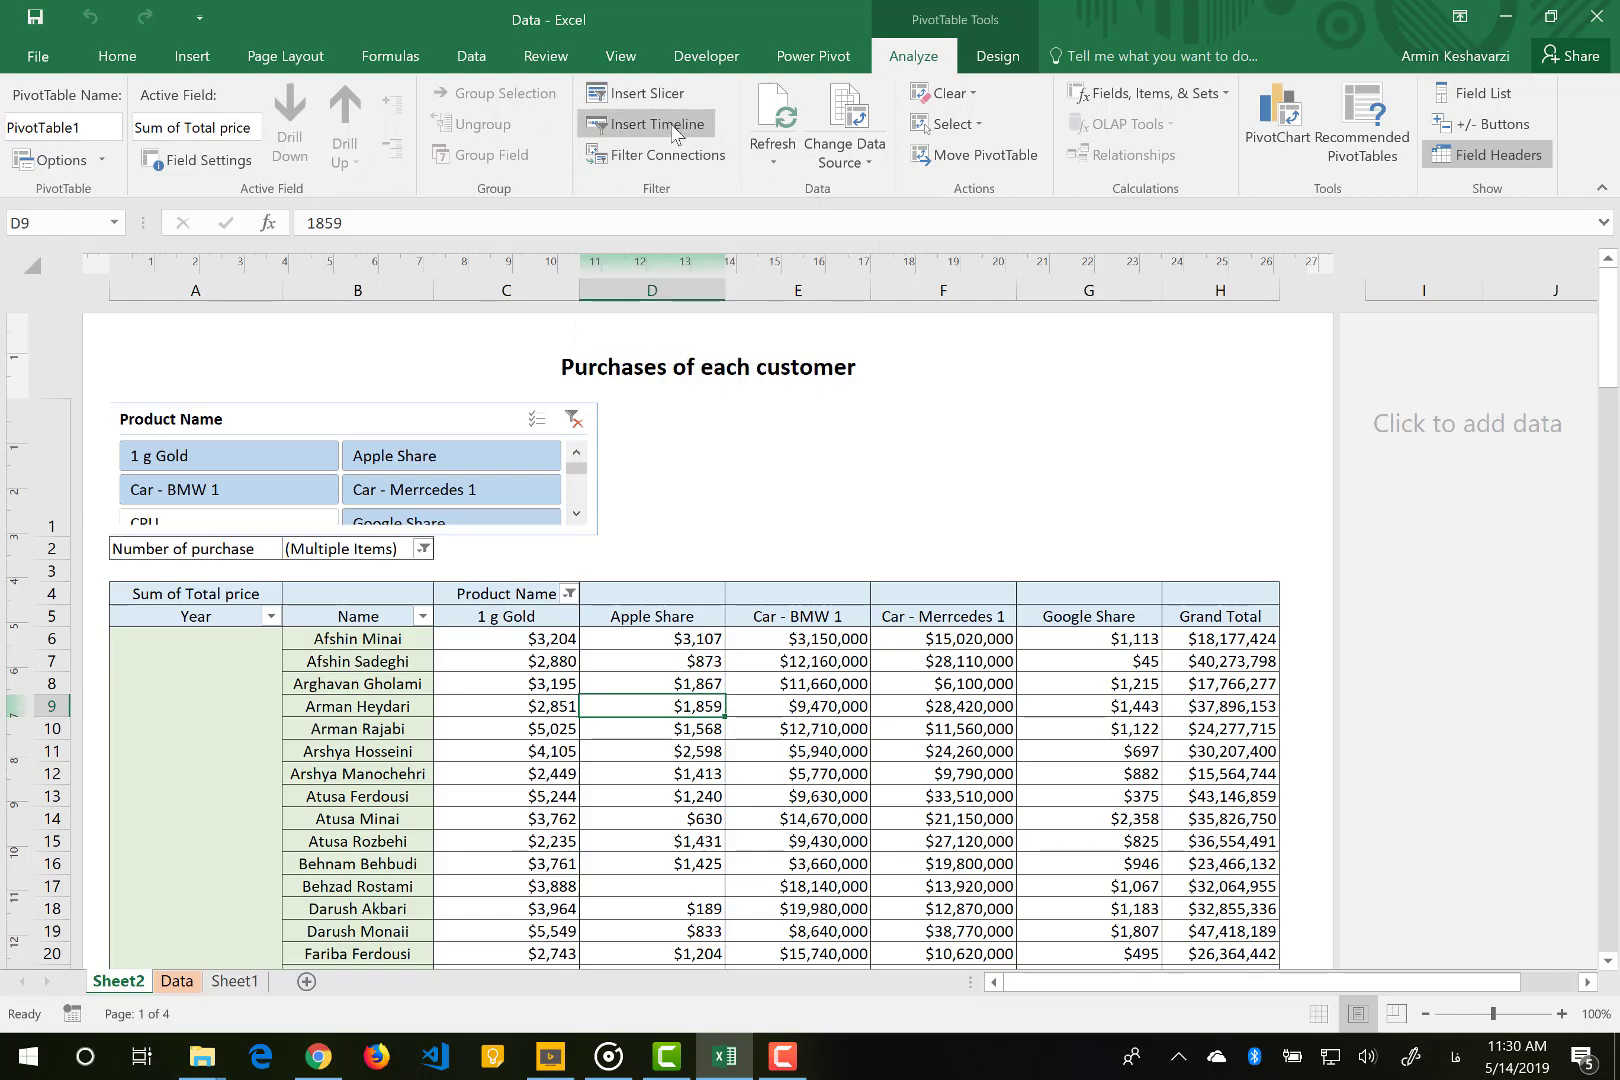
click(177, 981)
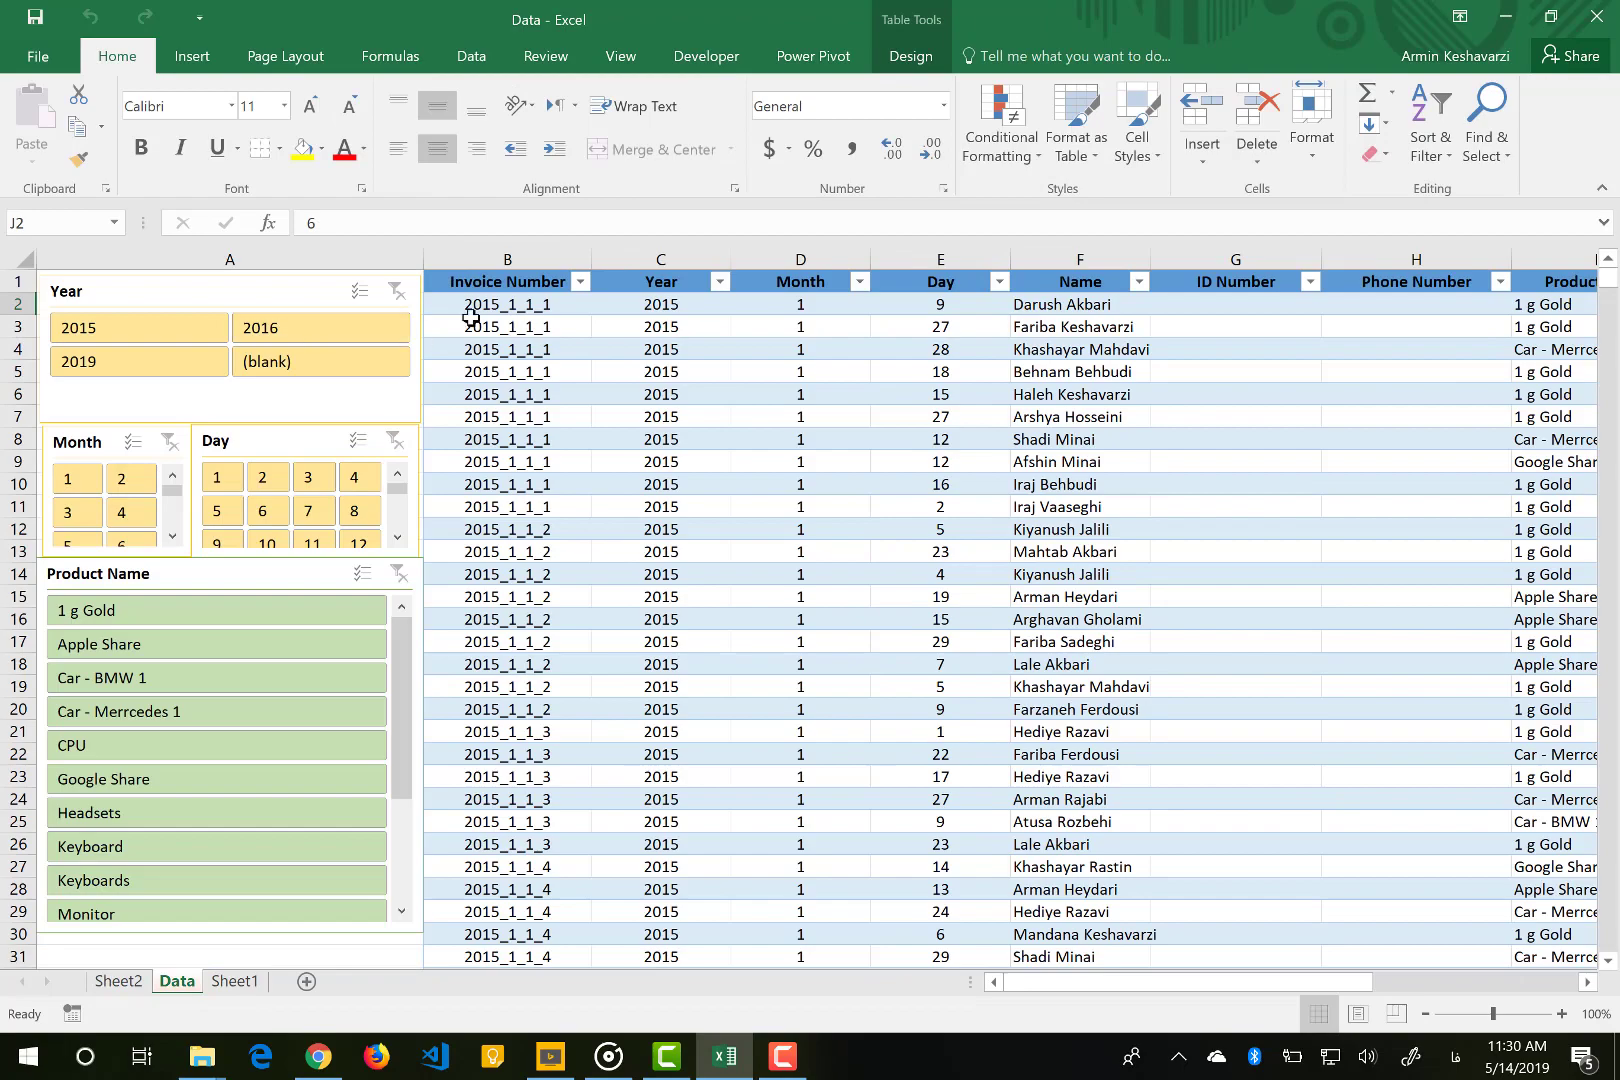
scroll(517, 622, down, 1)
scroll(517, 622, down, 2)
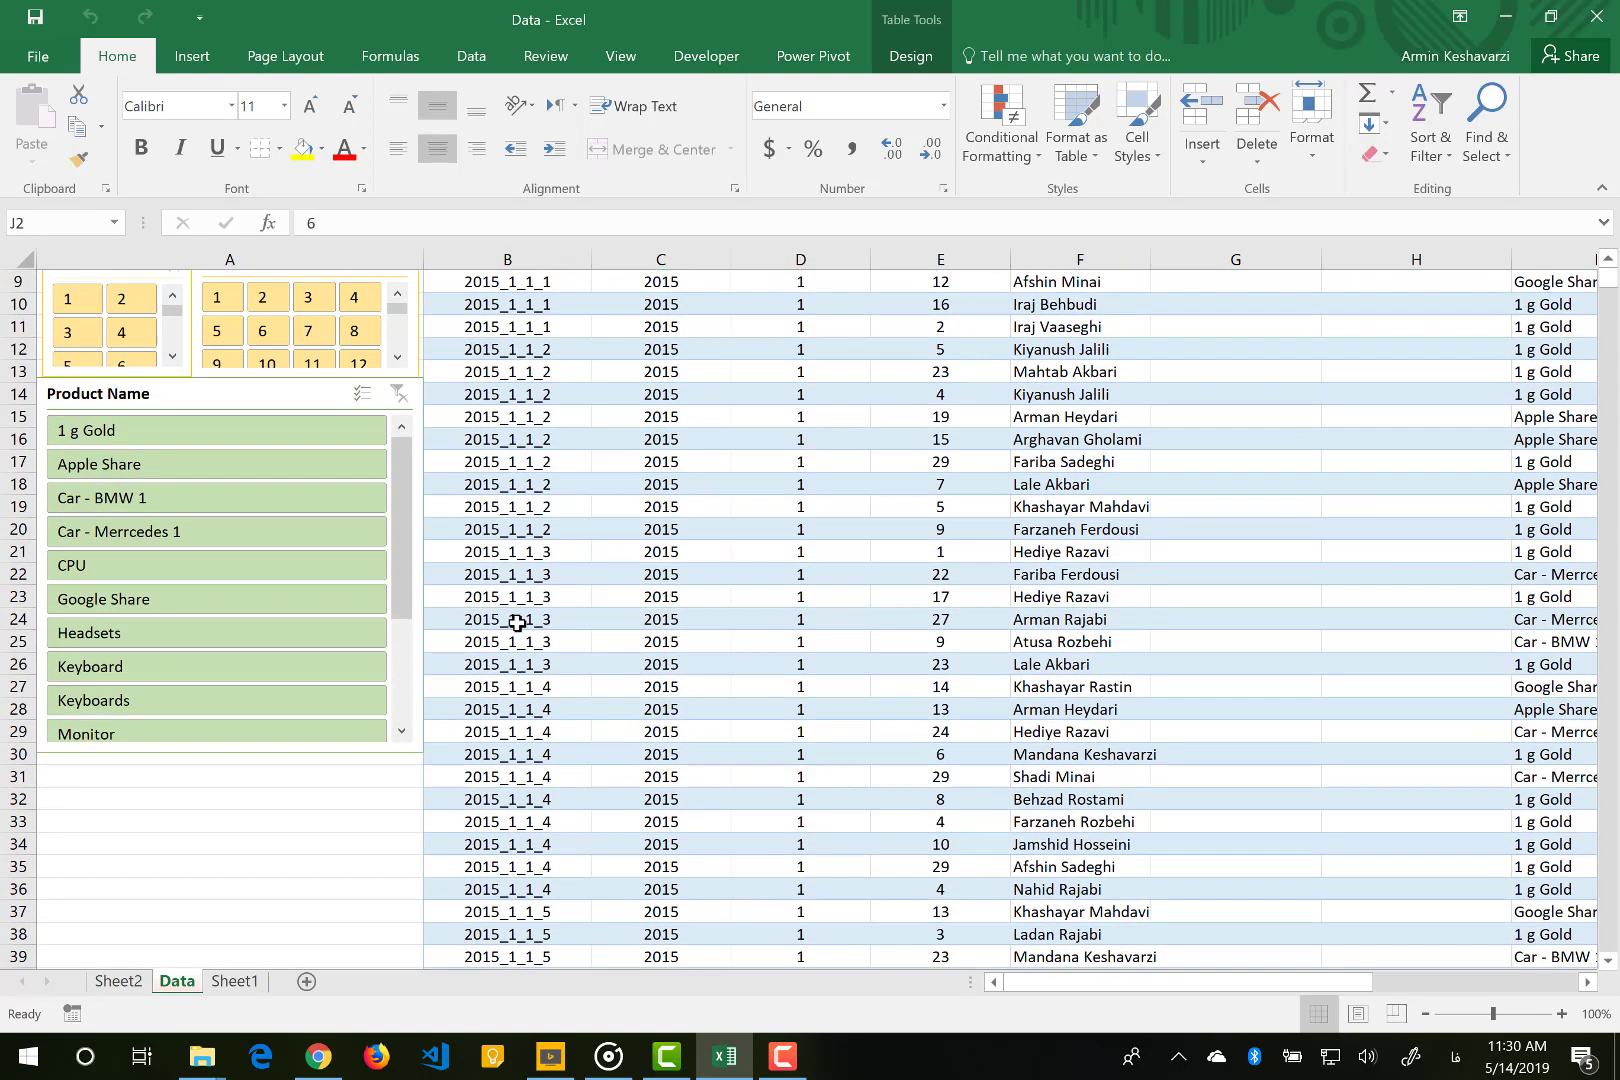
scroll(517, 620, up, 3)
click(731, 461)
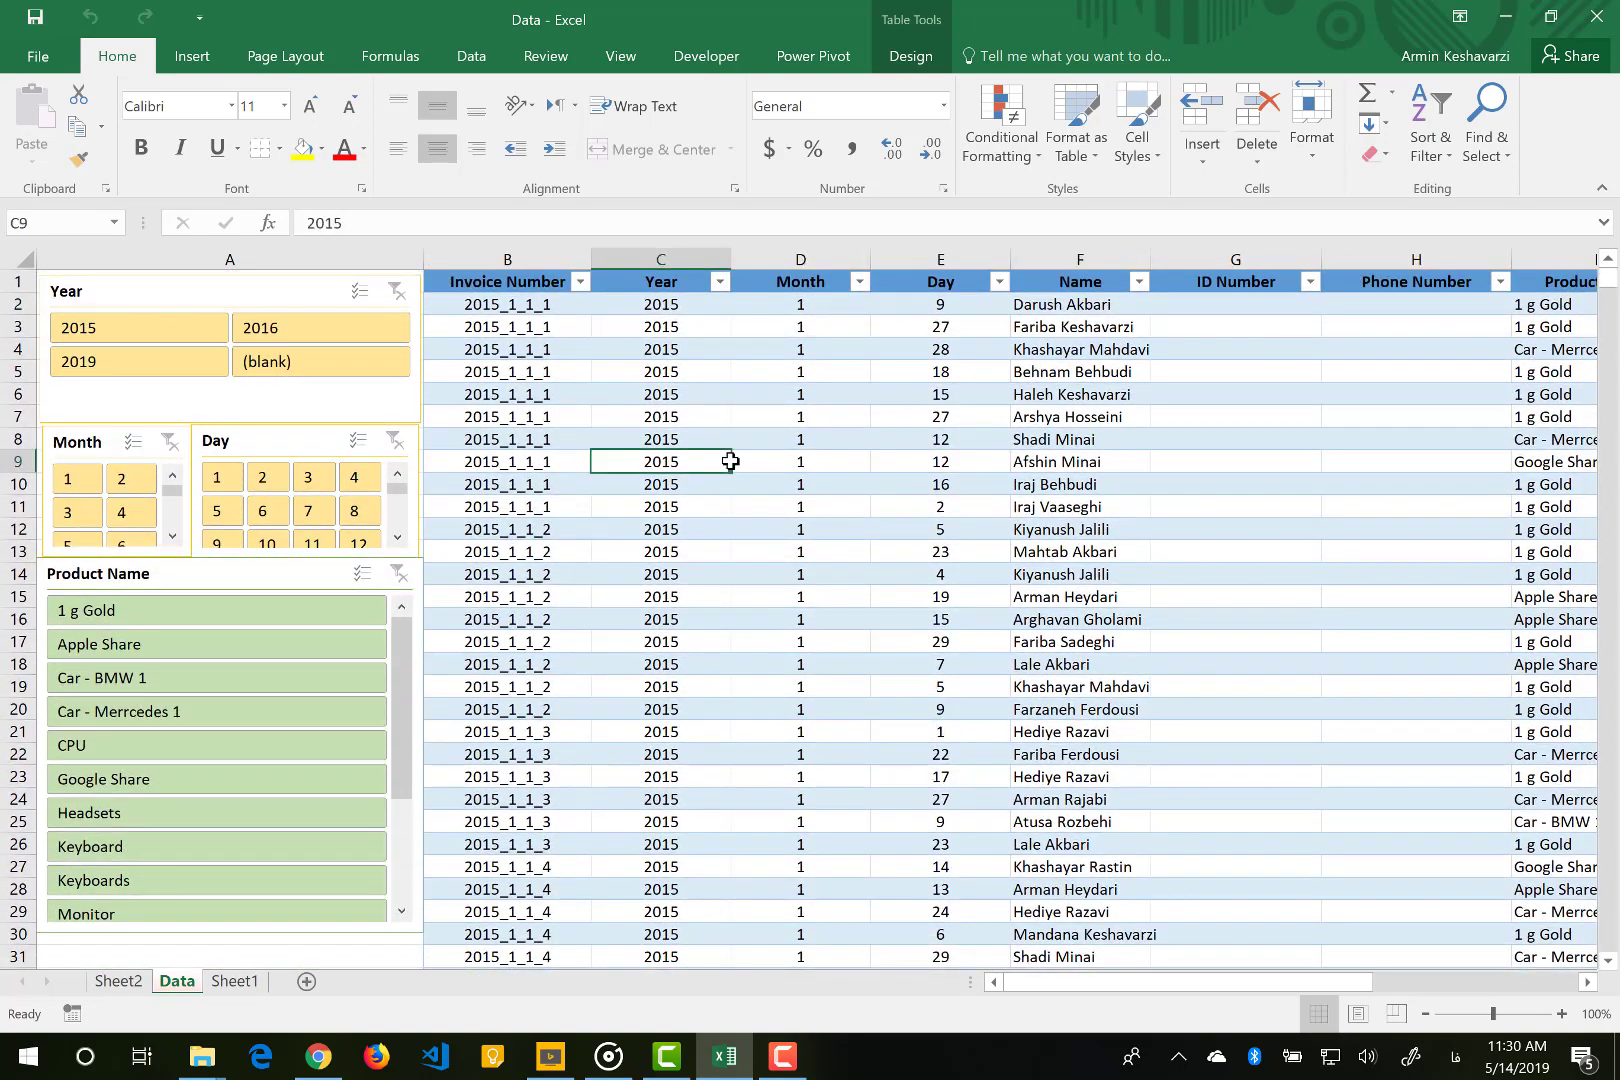
click(911, 57)
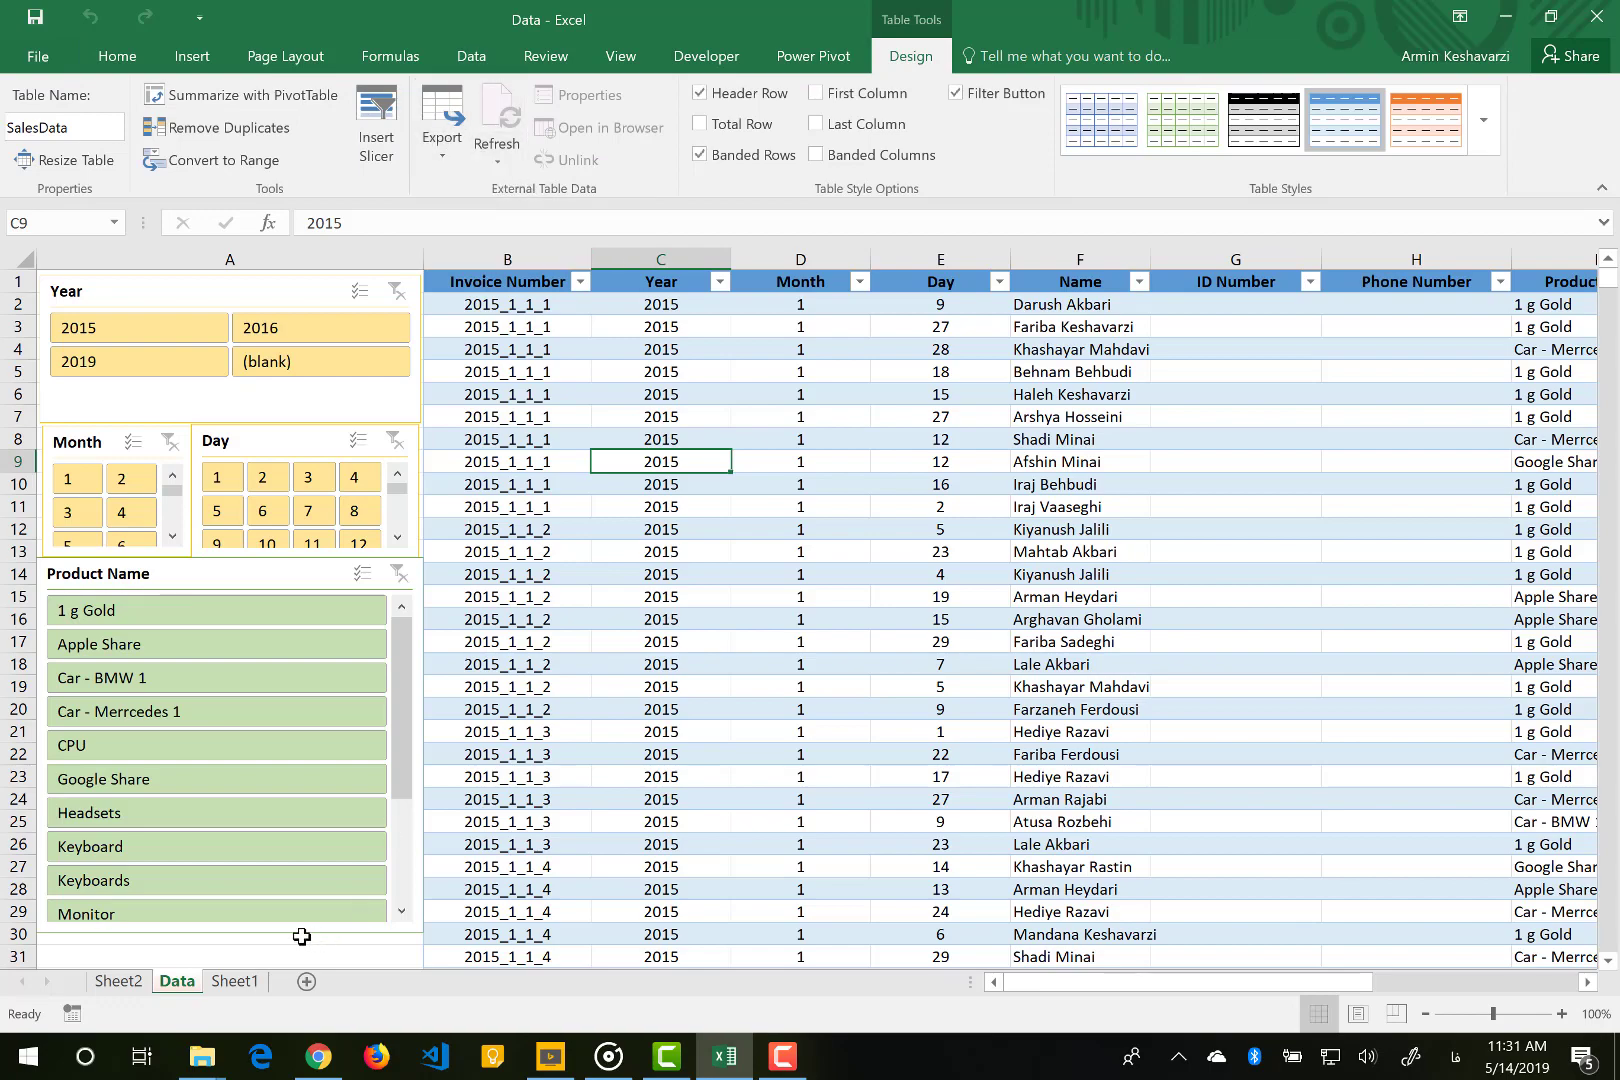
click(141, 983)
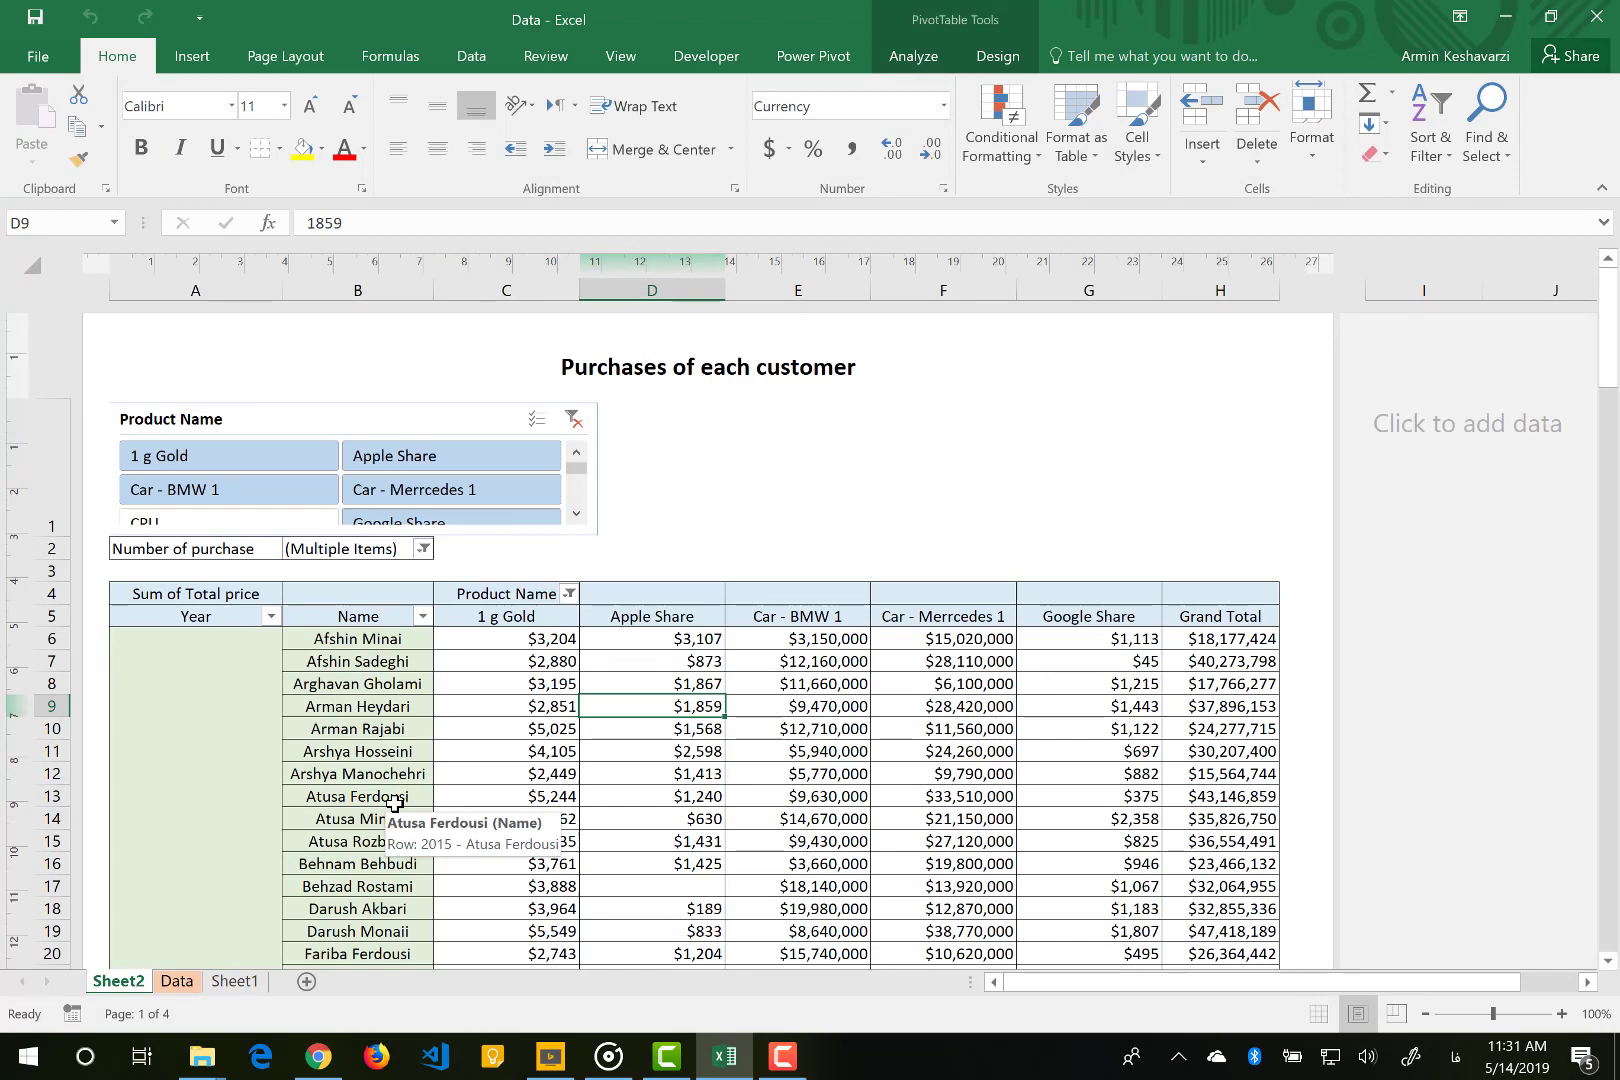
Try inserting a timeline, then dismiss the warning that no Date-formatted field exists.
click(912, 57)
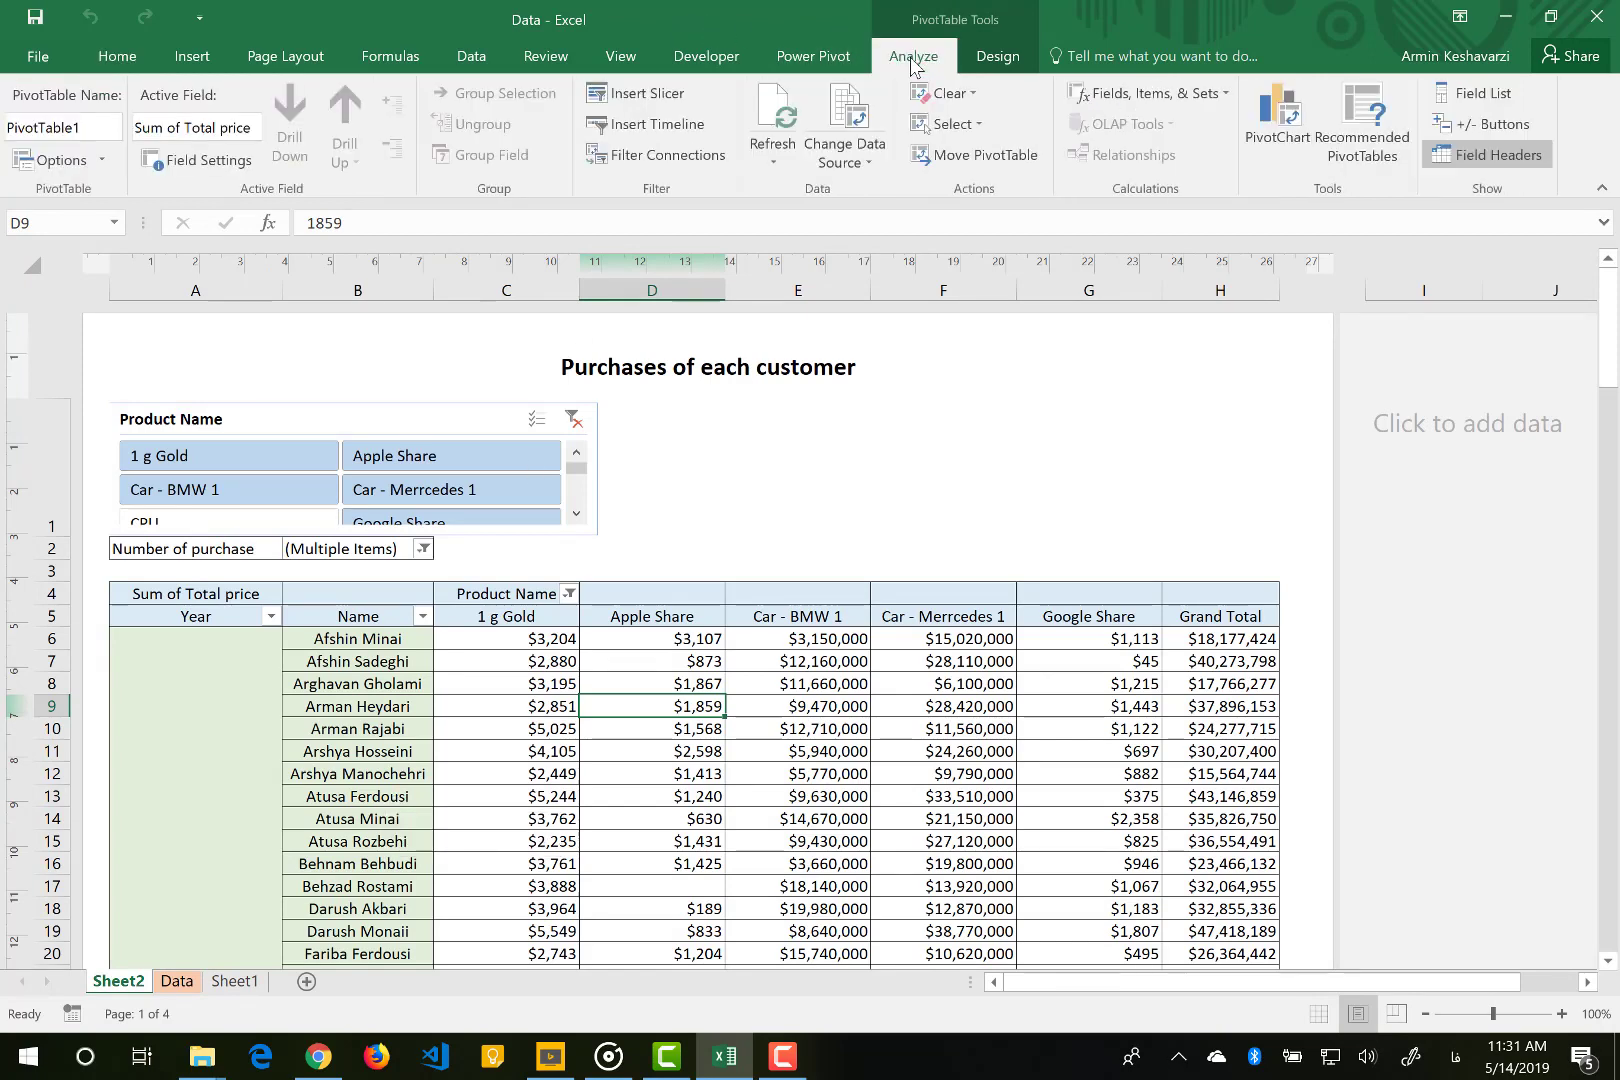
click(667, 129)
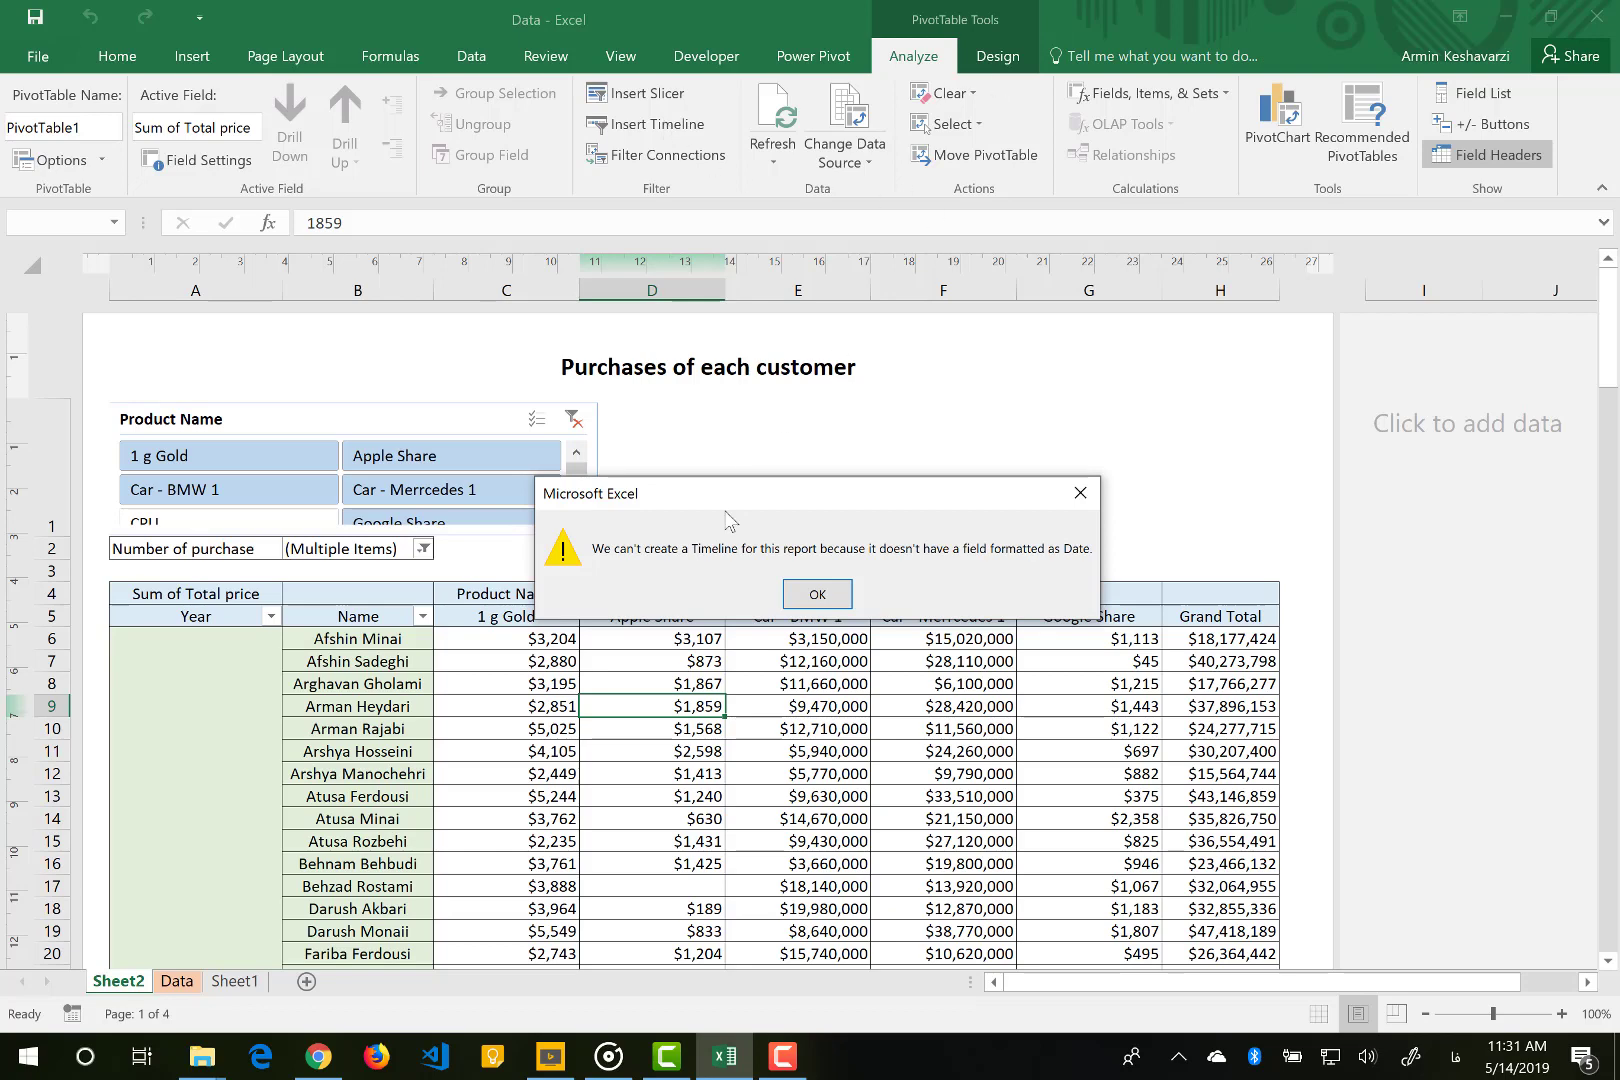
click(818, 598)
Switch to the Data sheet with the sales table.
scroll(269, 761, down, 2)
scroll(269, 761, up, 1)
scroll(269, 761, up, 1)
click(176, 981)
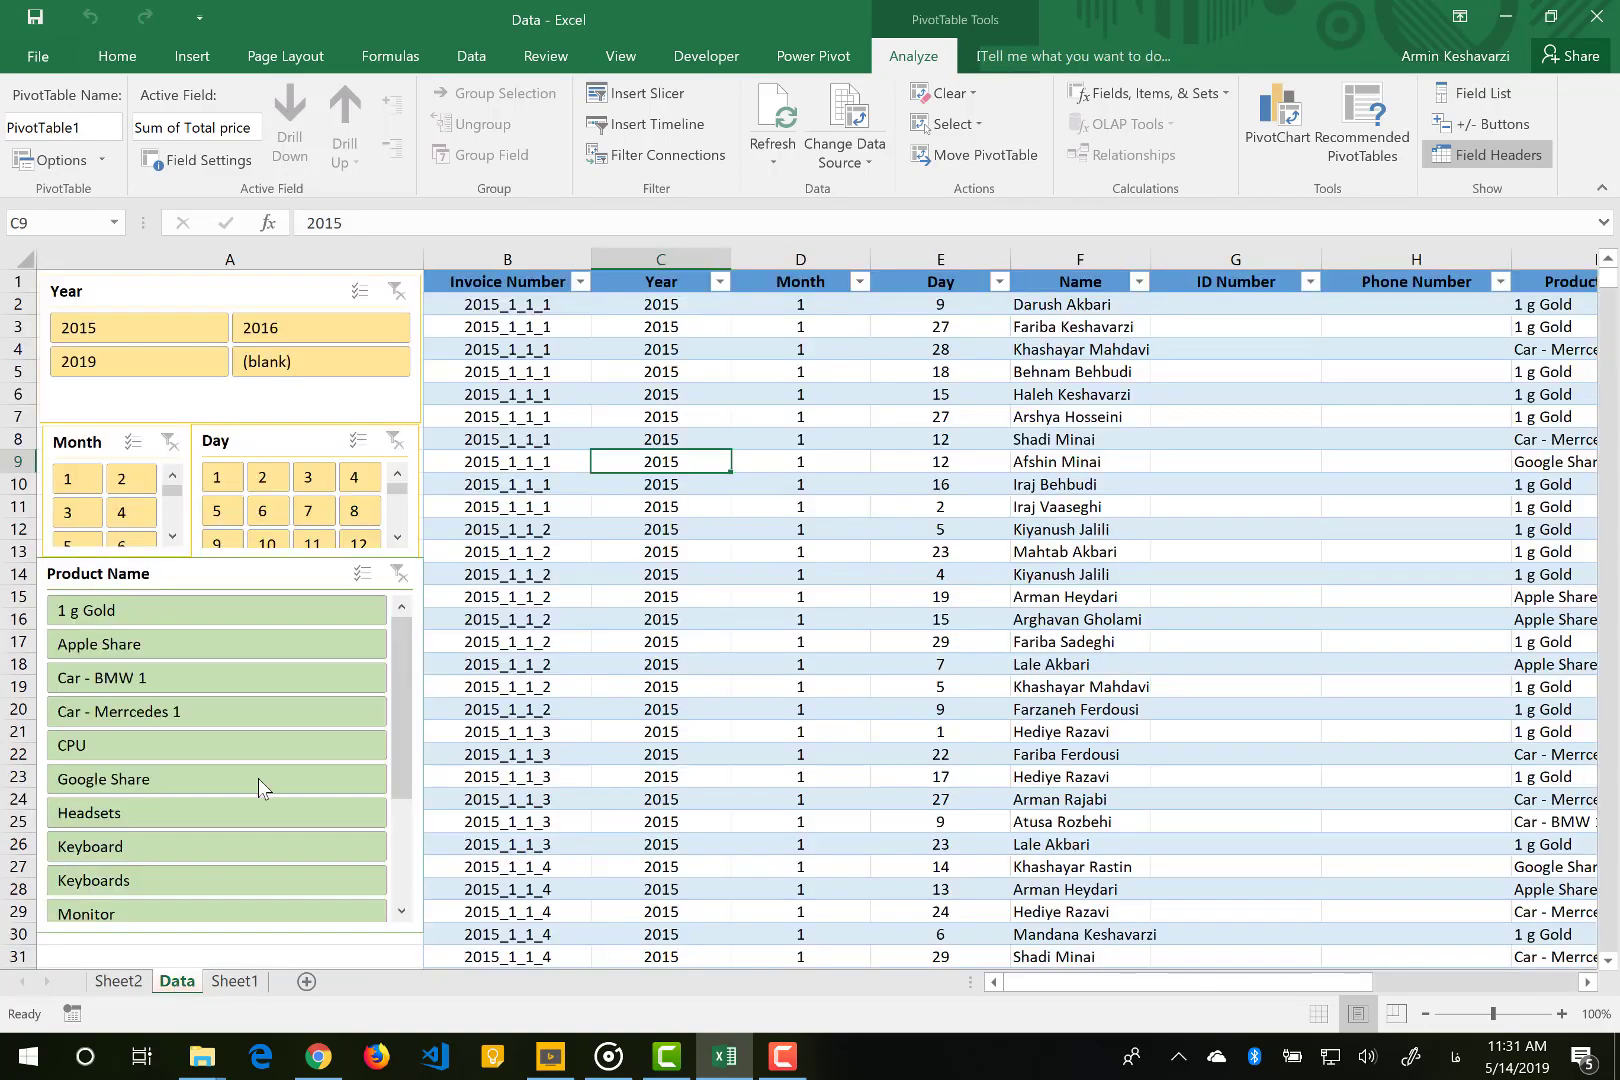
click(673, 259)
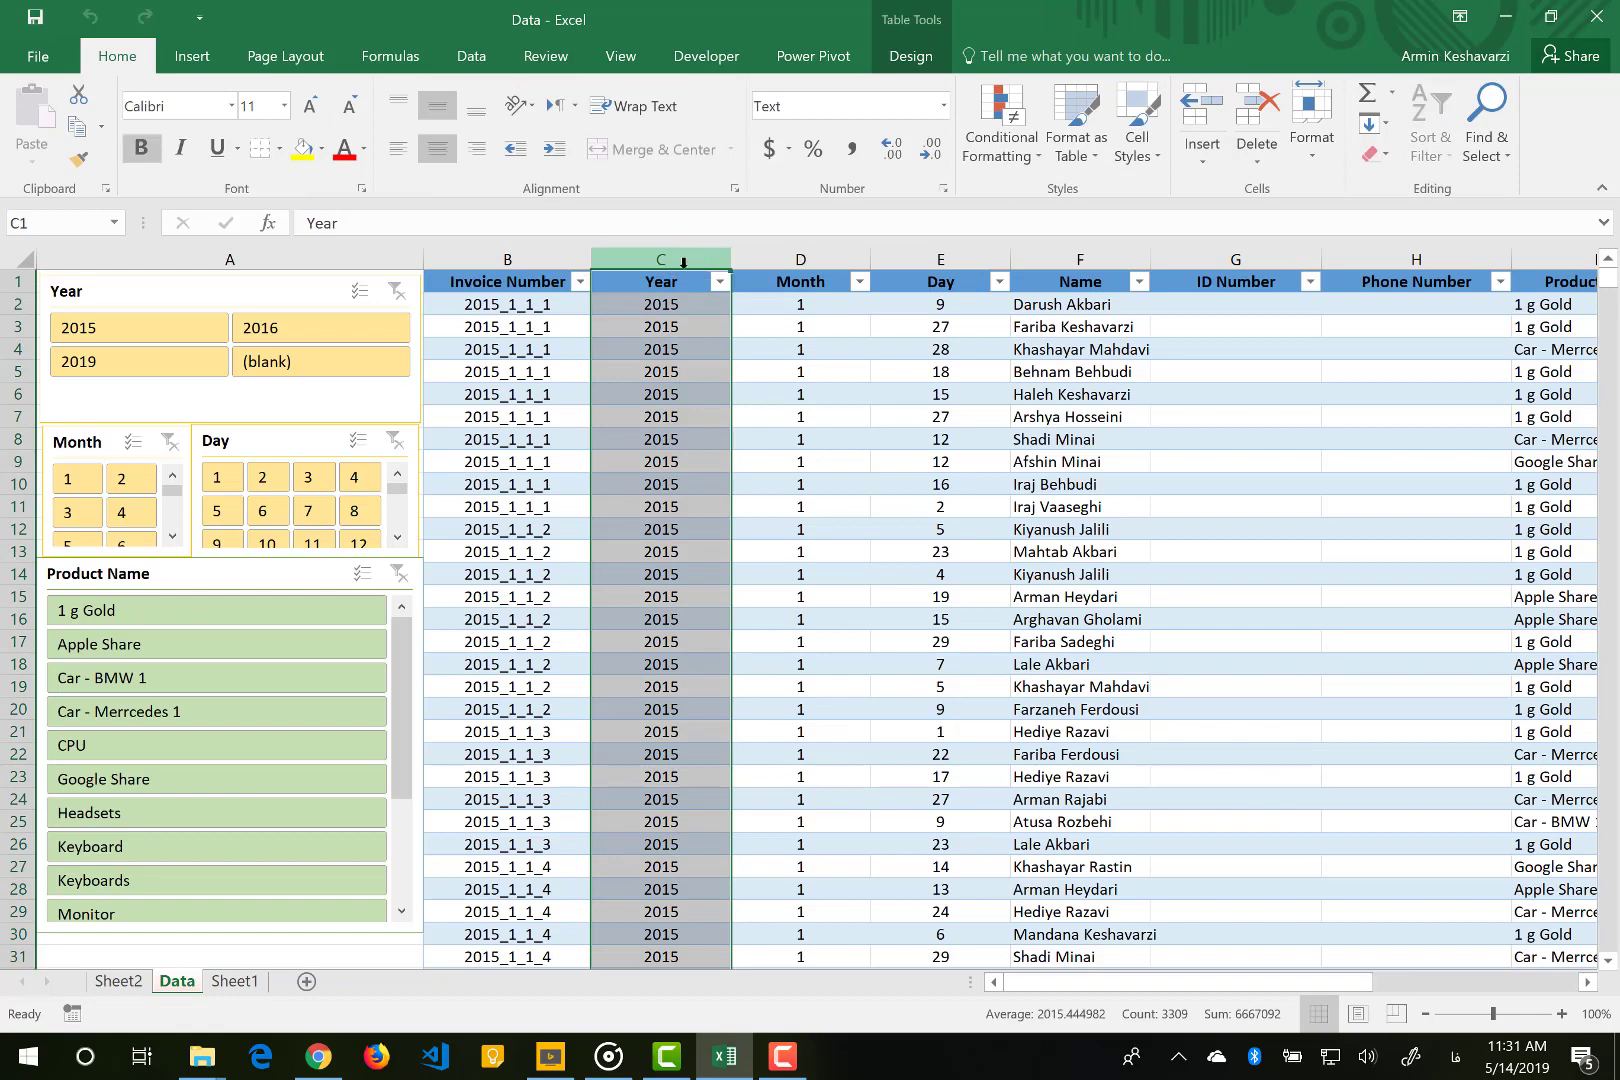
click(790, 258)
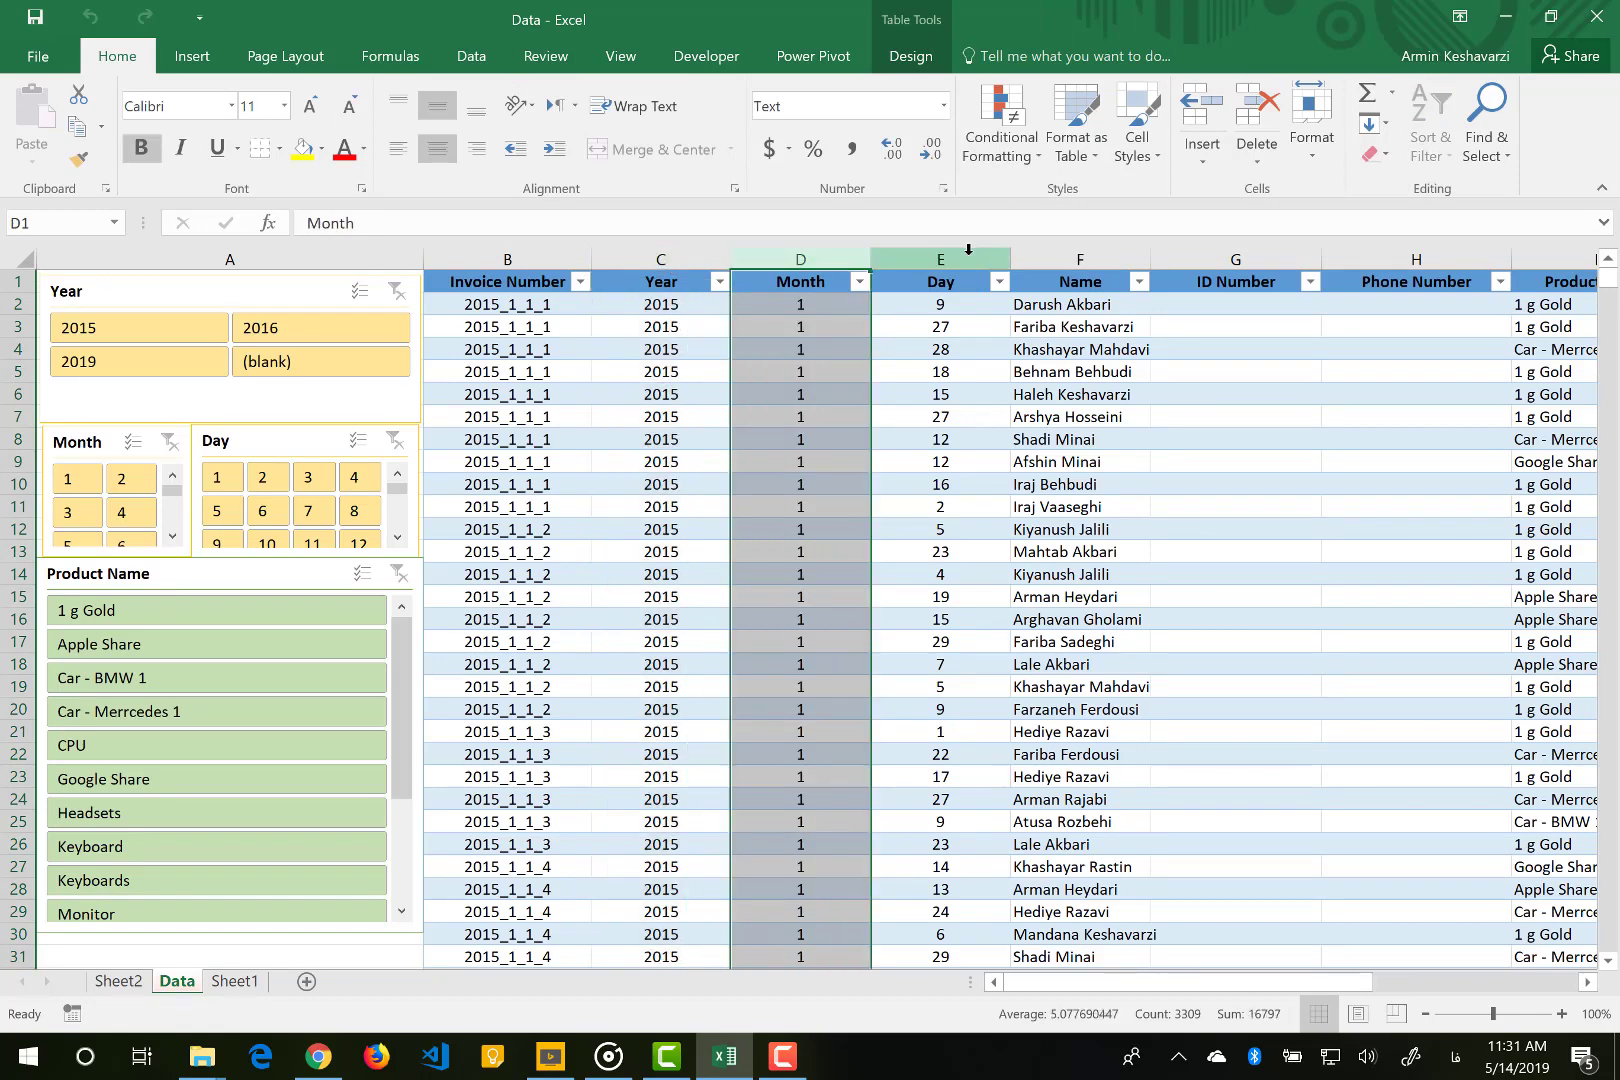
click(965, 255)
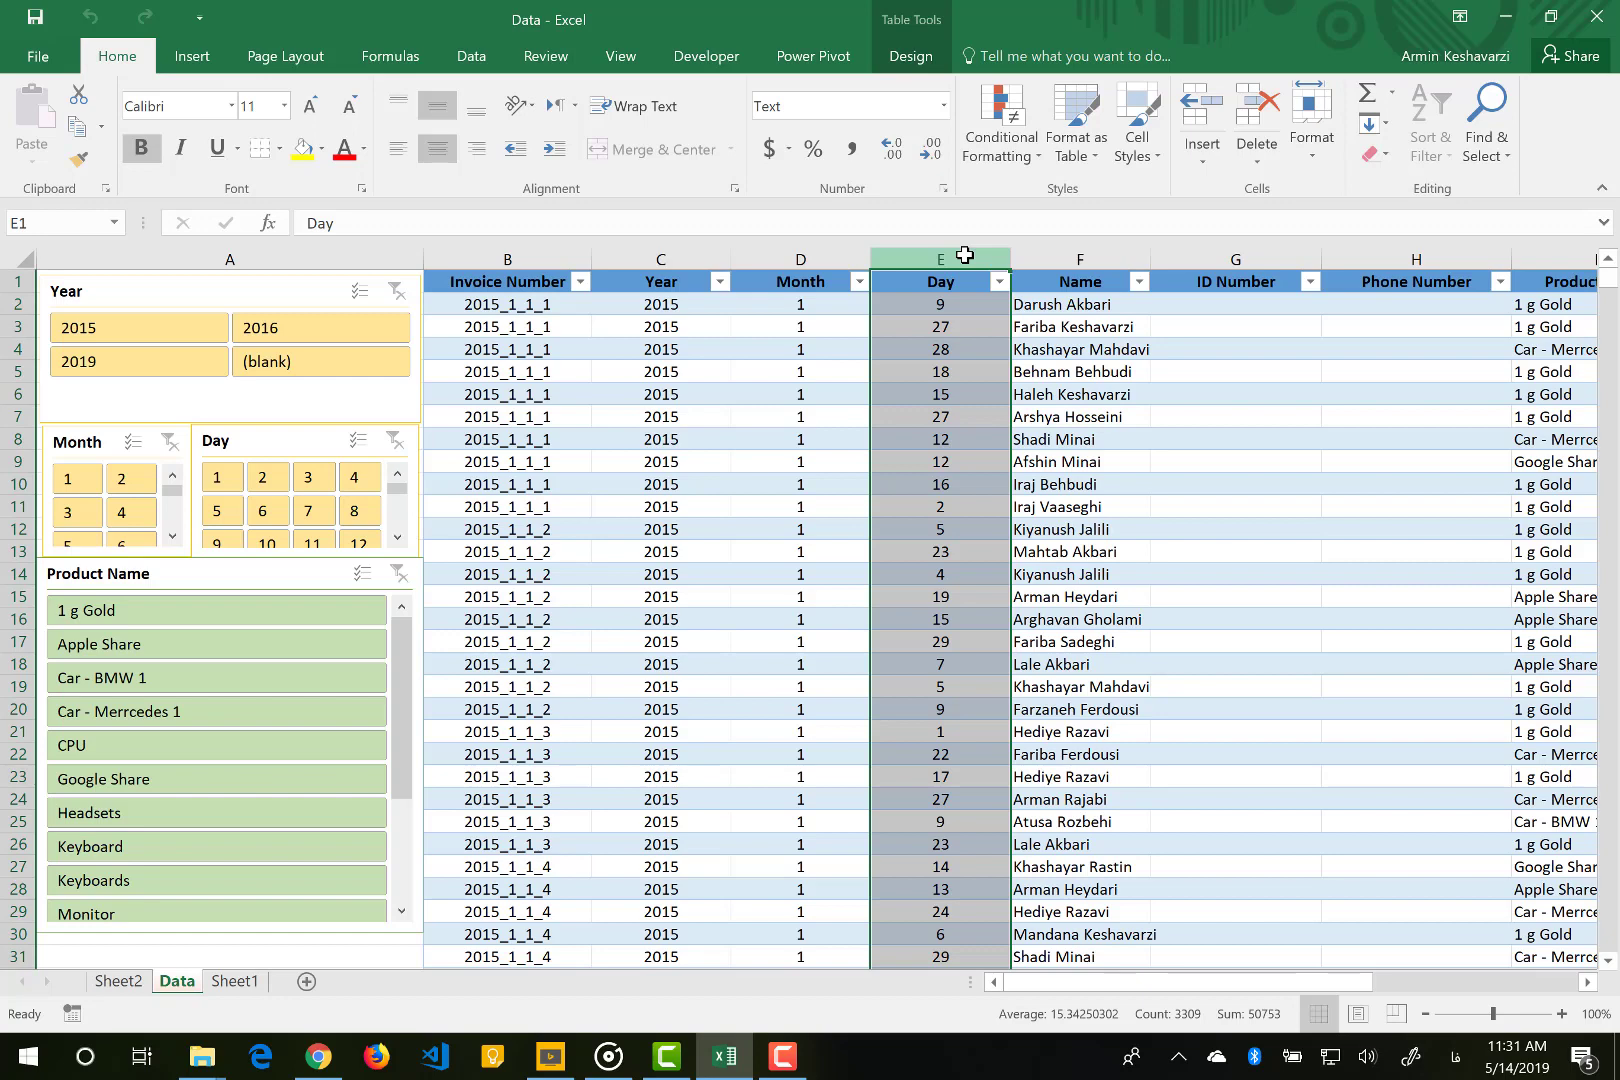
click(652, 268)
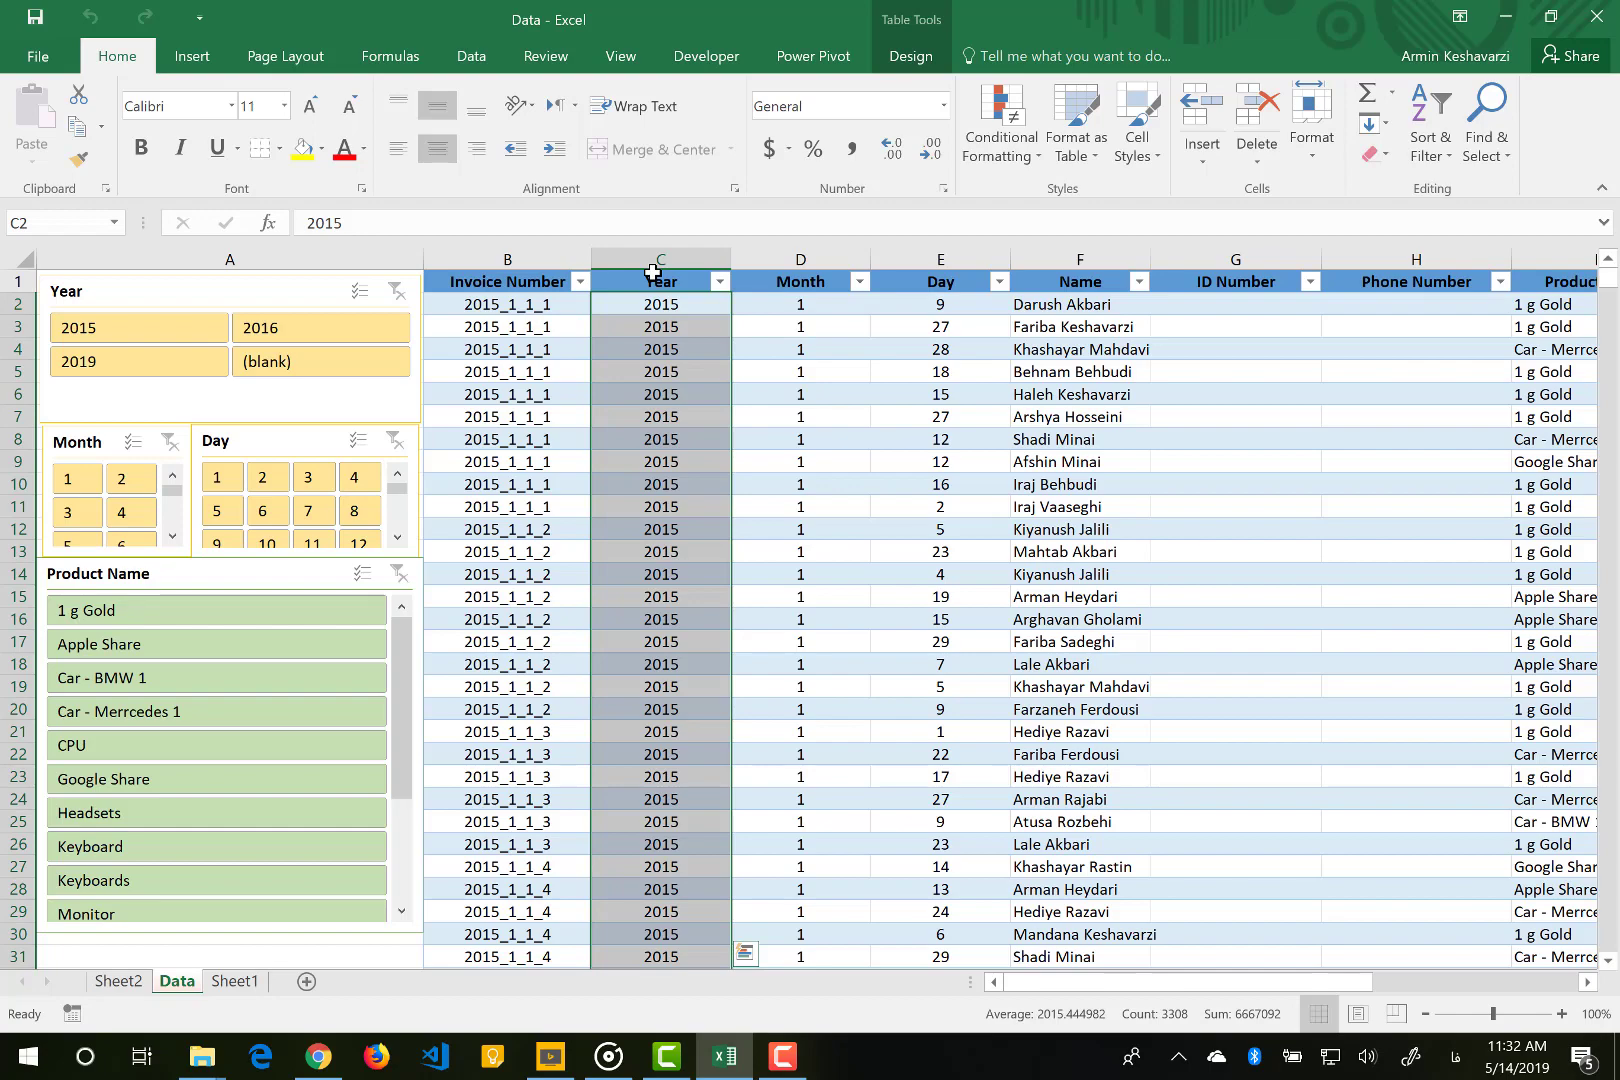
scroll(878, 399, right, 1)
scroll(878, 399, right, 2)
scroll(878, 399, left, 2)
drag(654, 305, 925, 301)
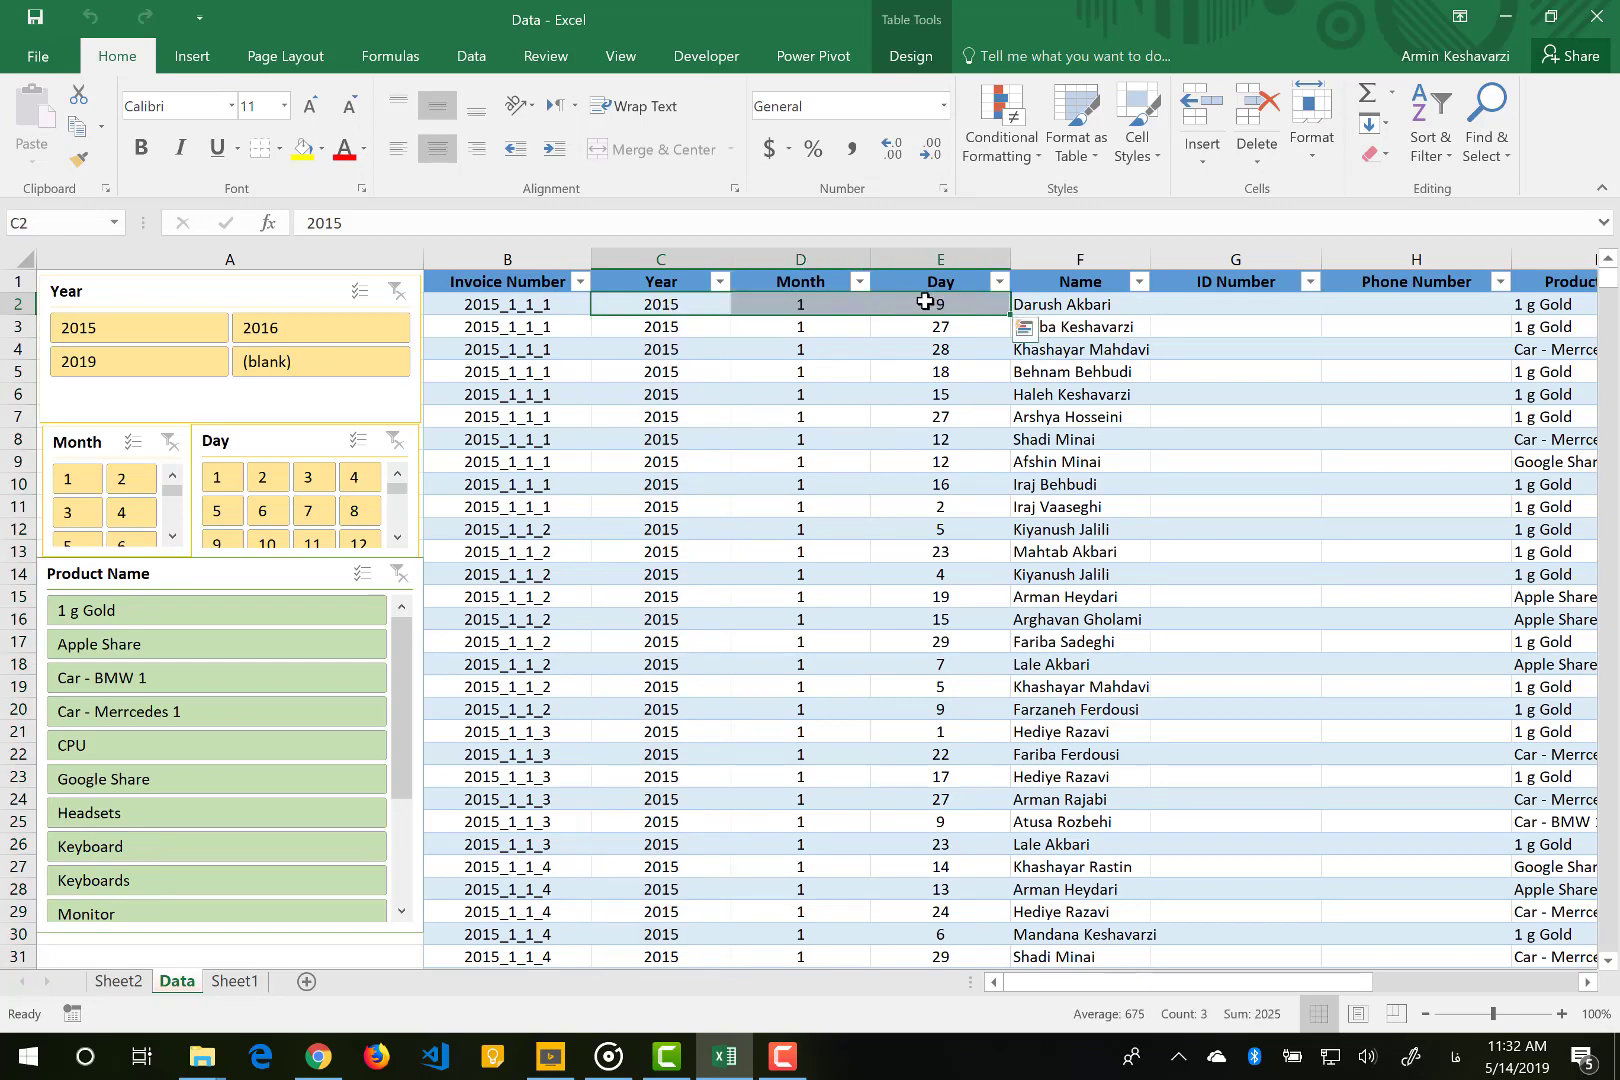
scroll(925, 301, right, 10)
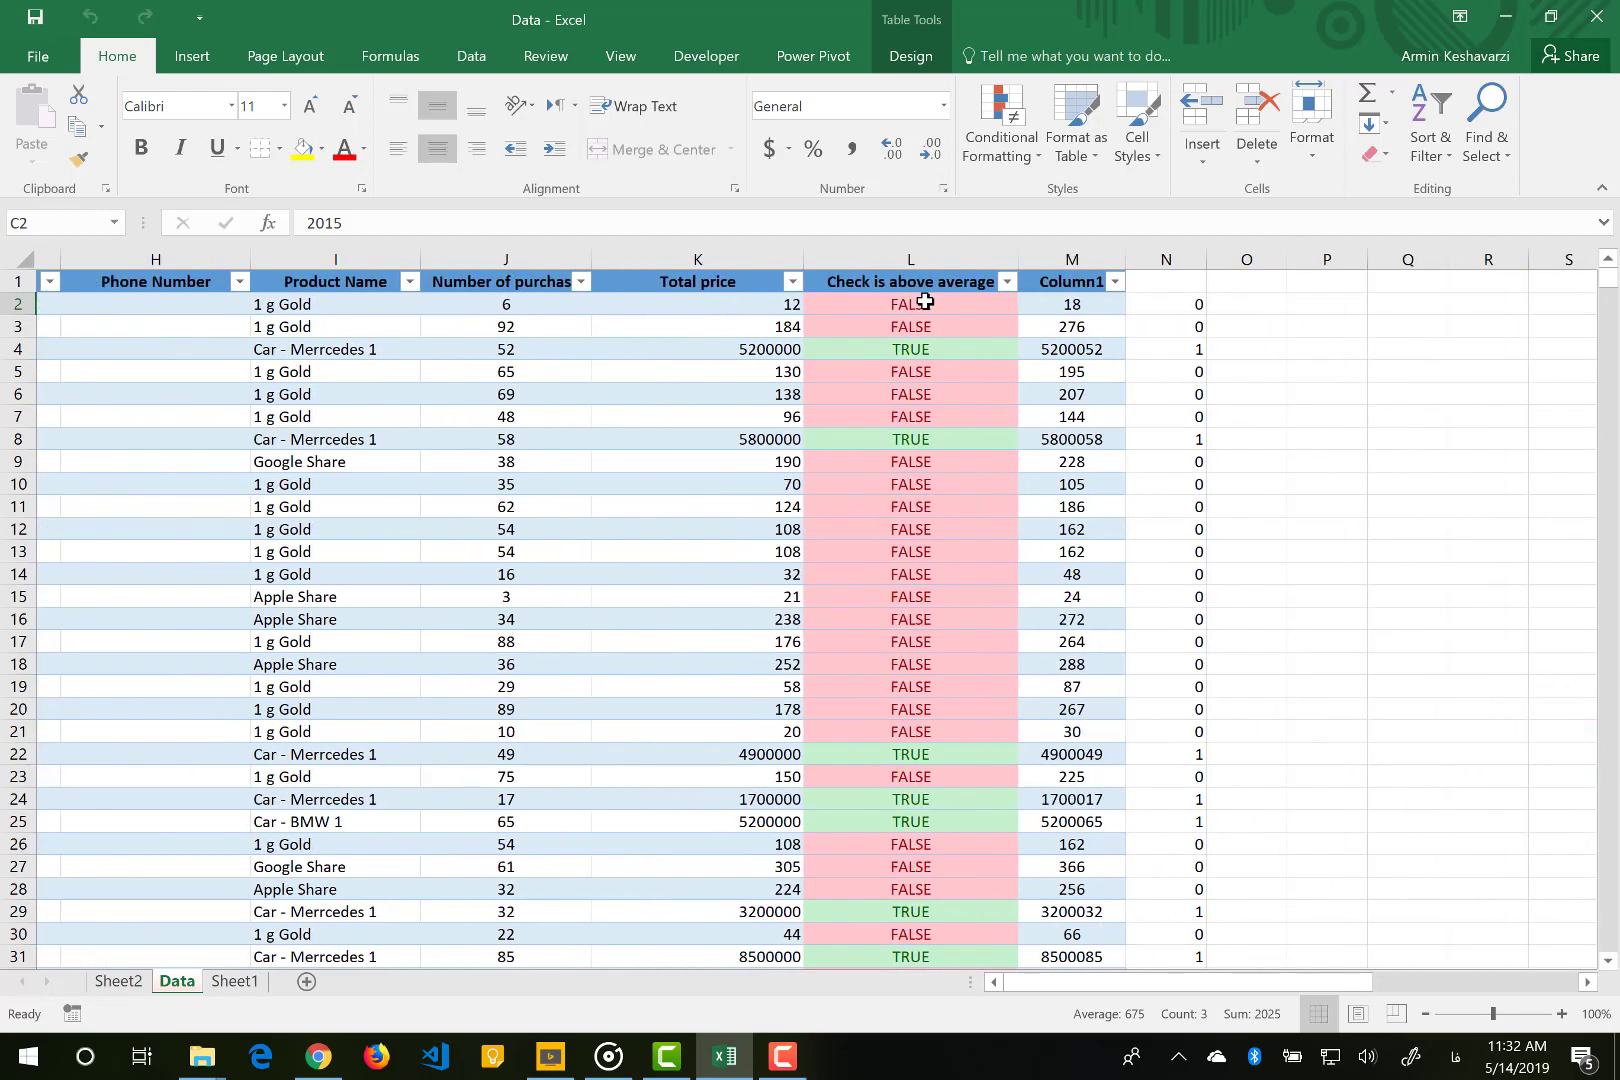
Rename the M1 header from Column1 to 'Date'.
scroll(925, 301, right, 1)
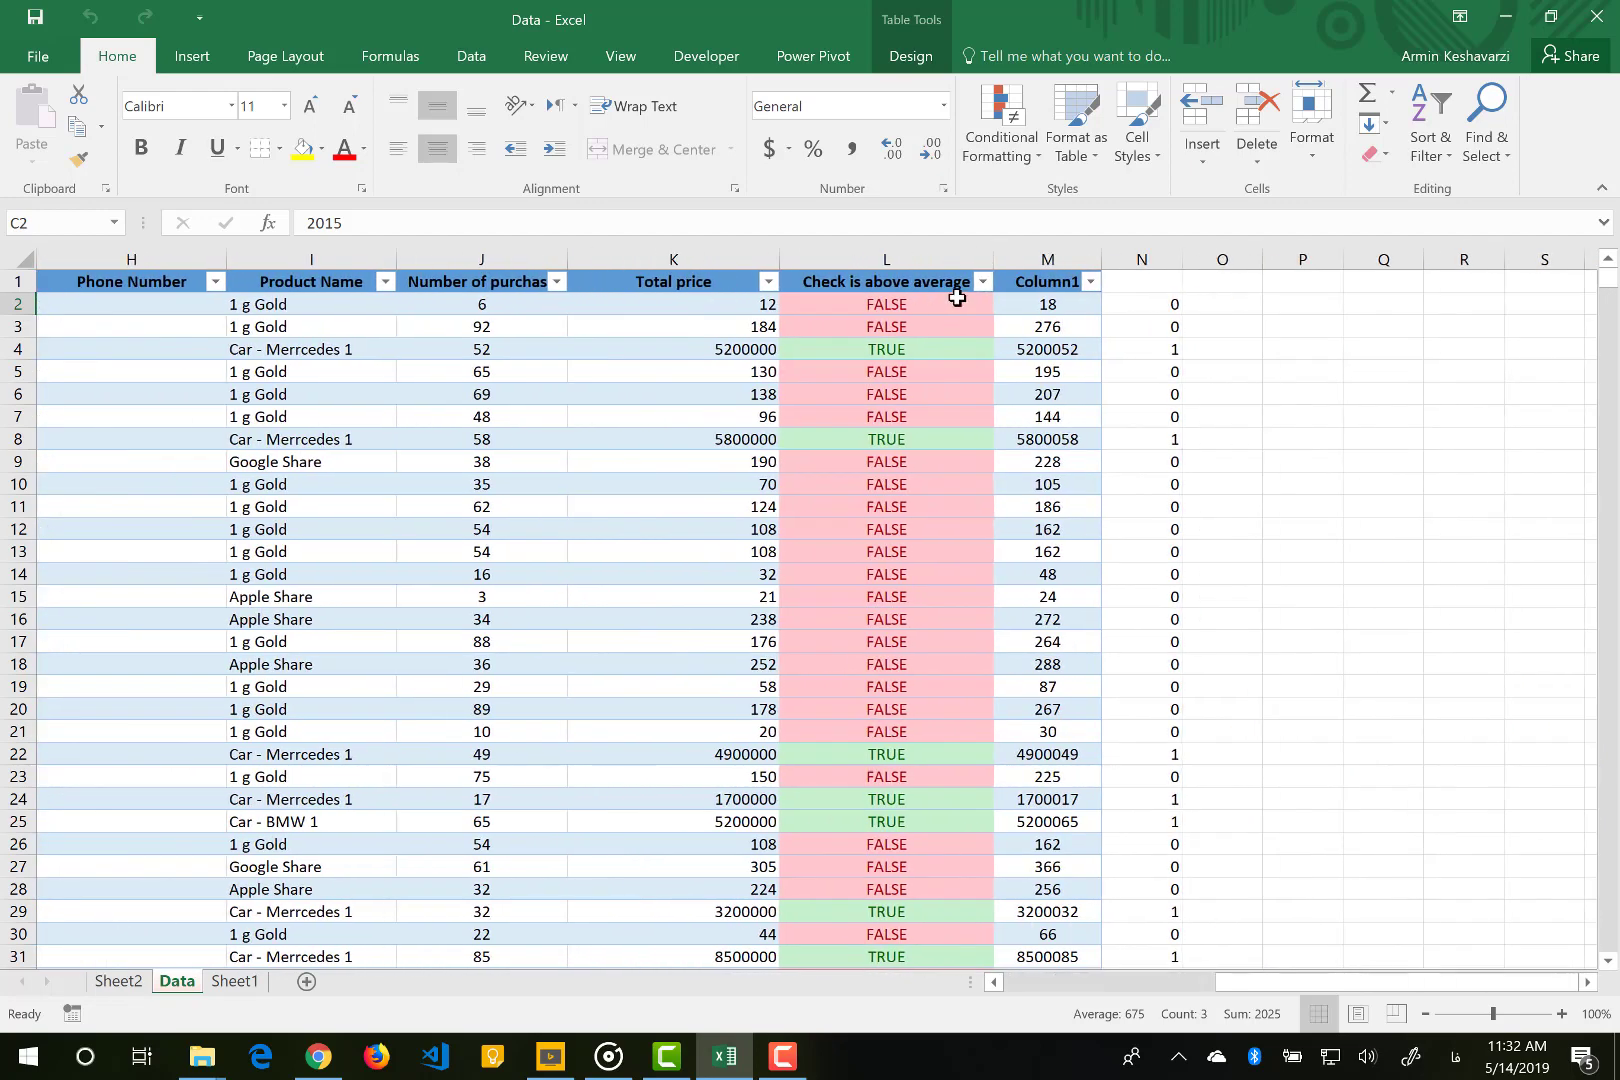
click(1043, 284)
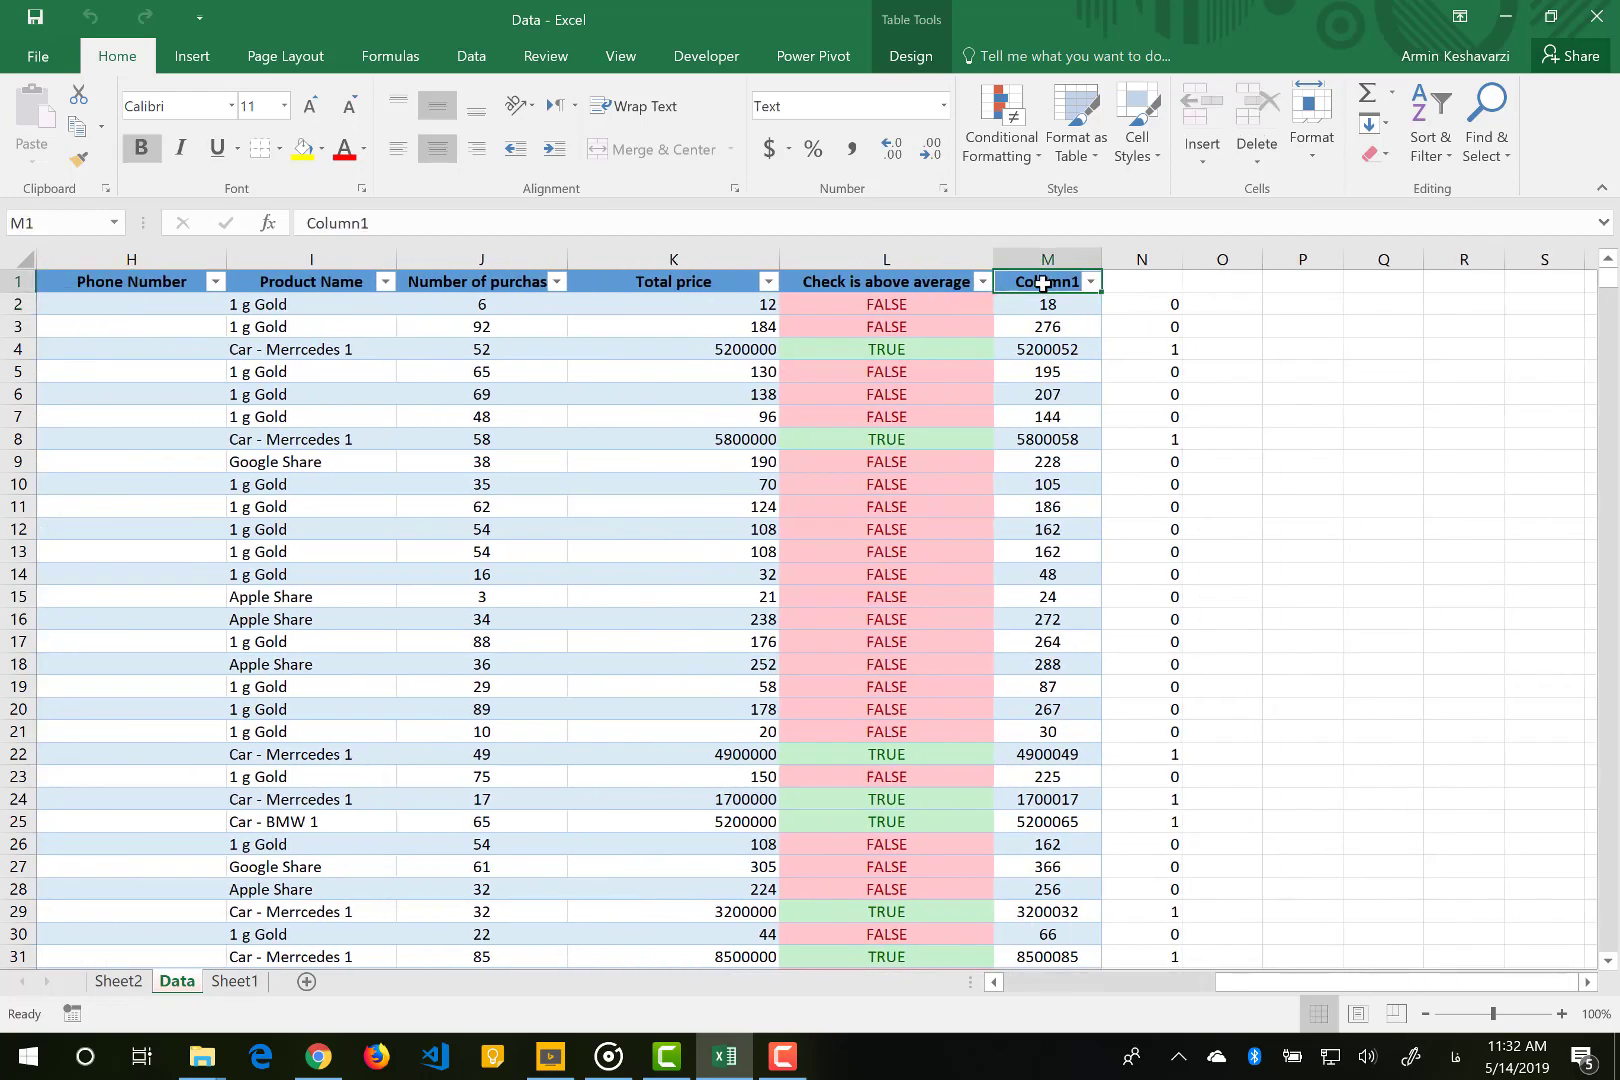
key(BackSpace)
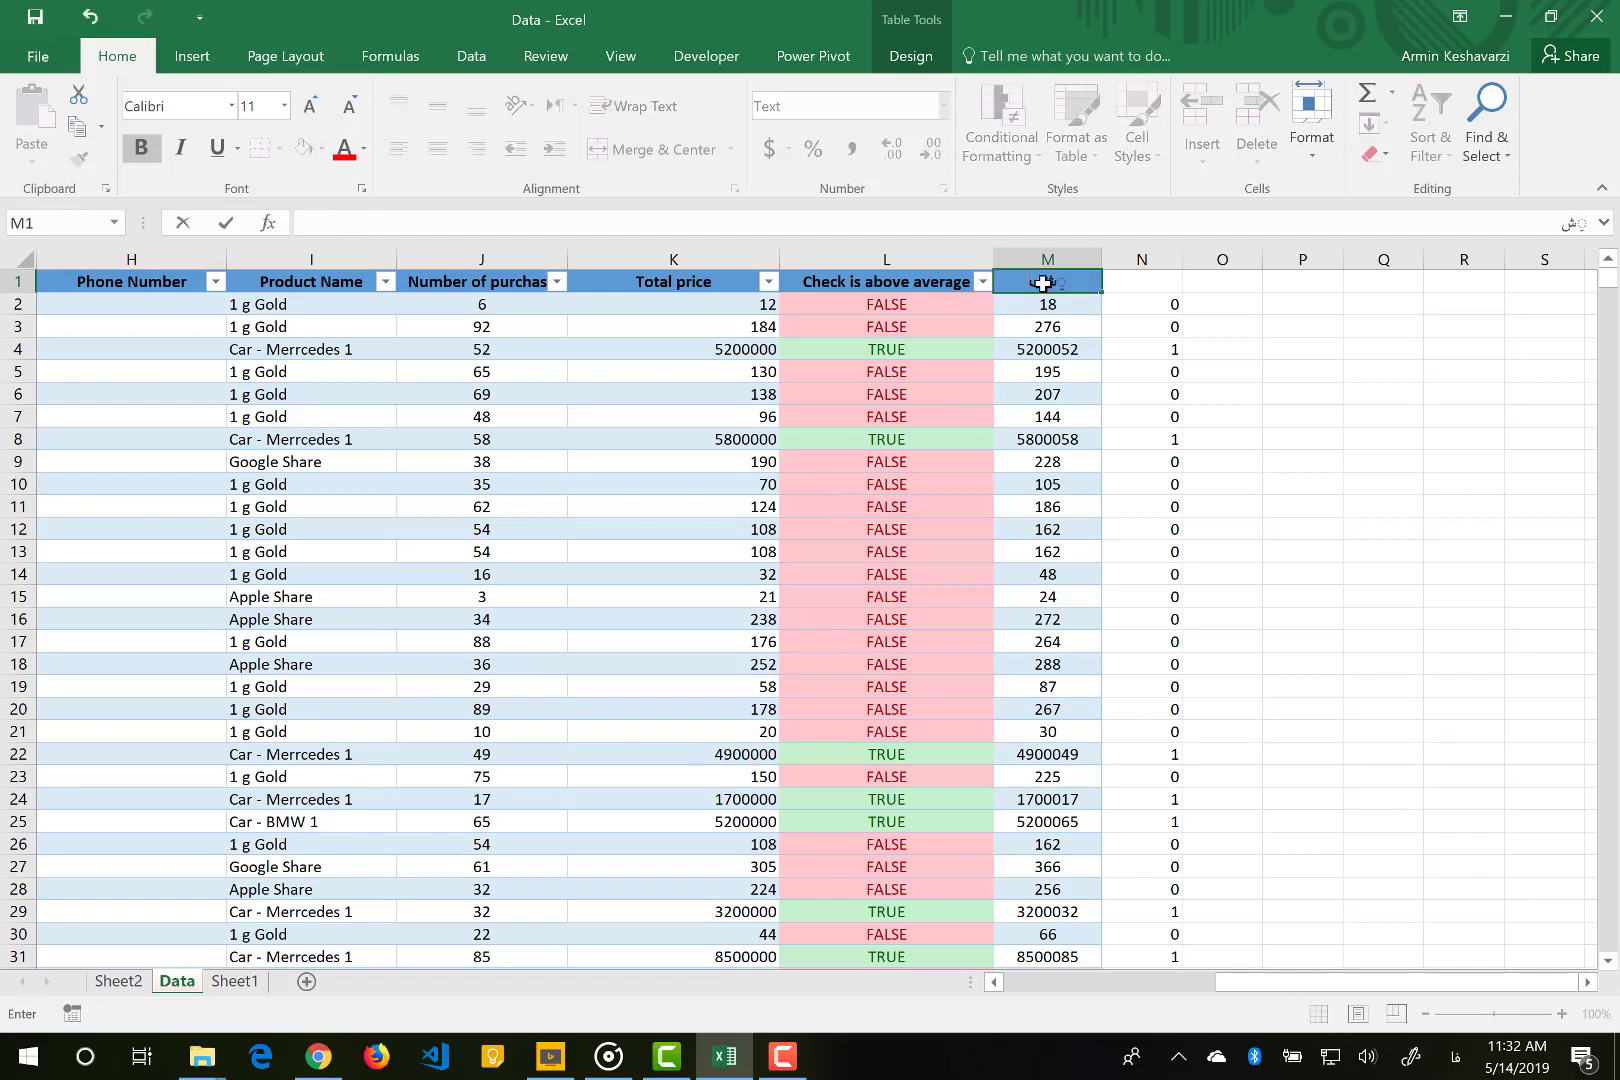
key(alt+shift)
text(Date)
key(Return)
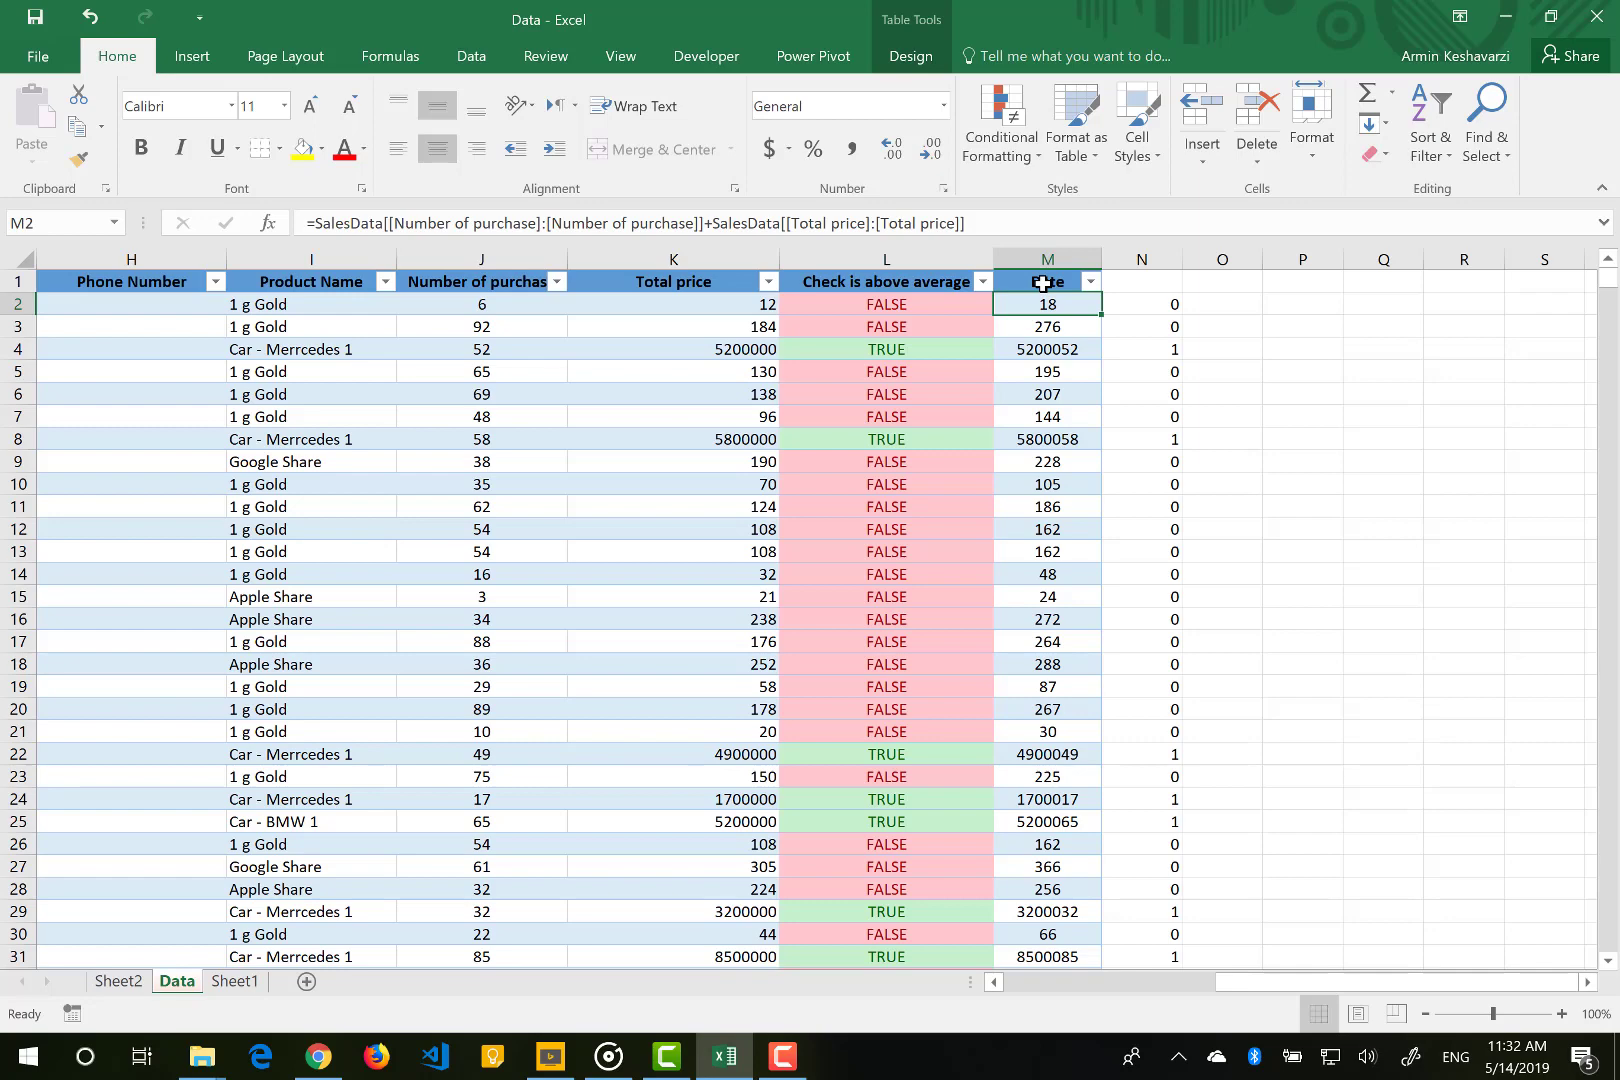
text(=date)
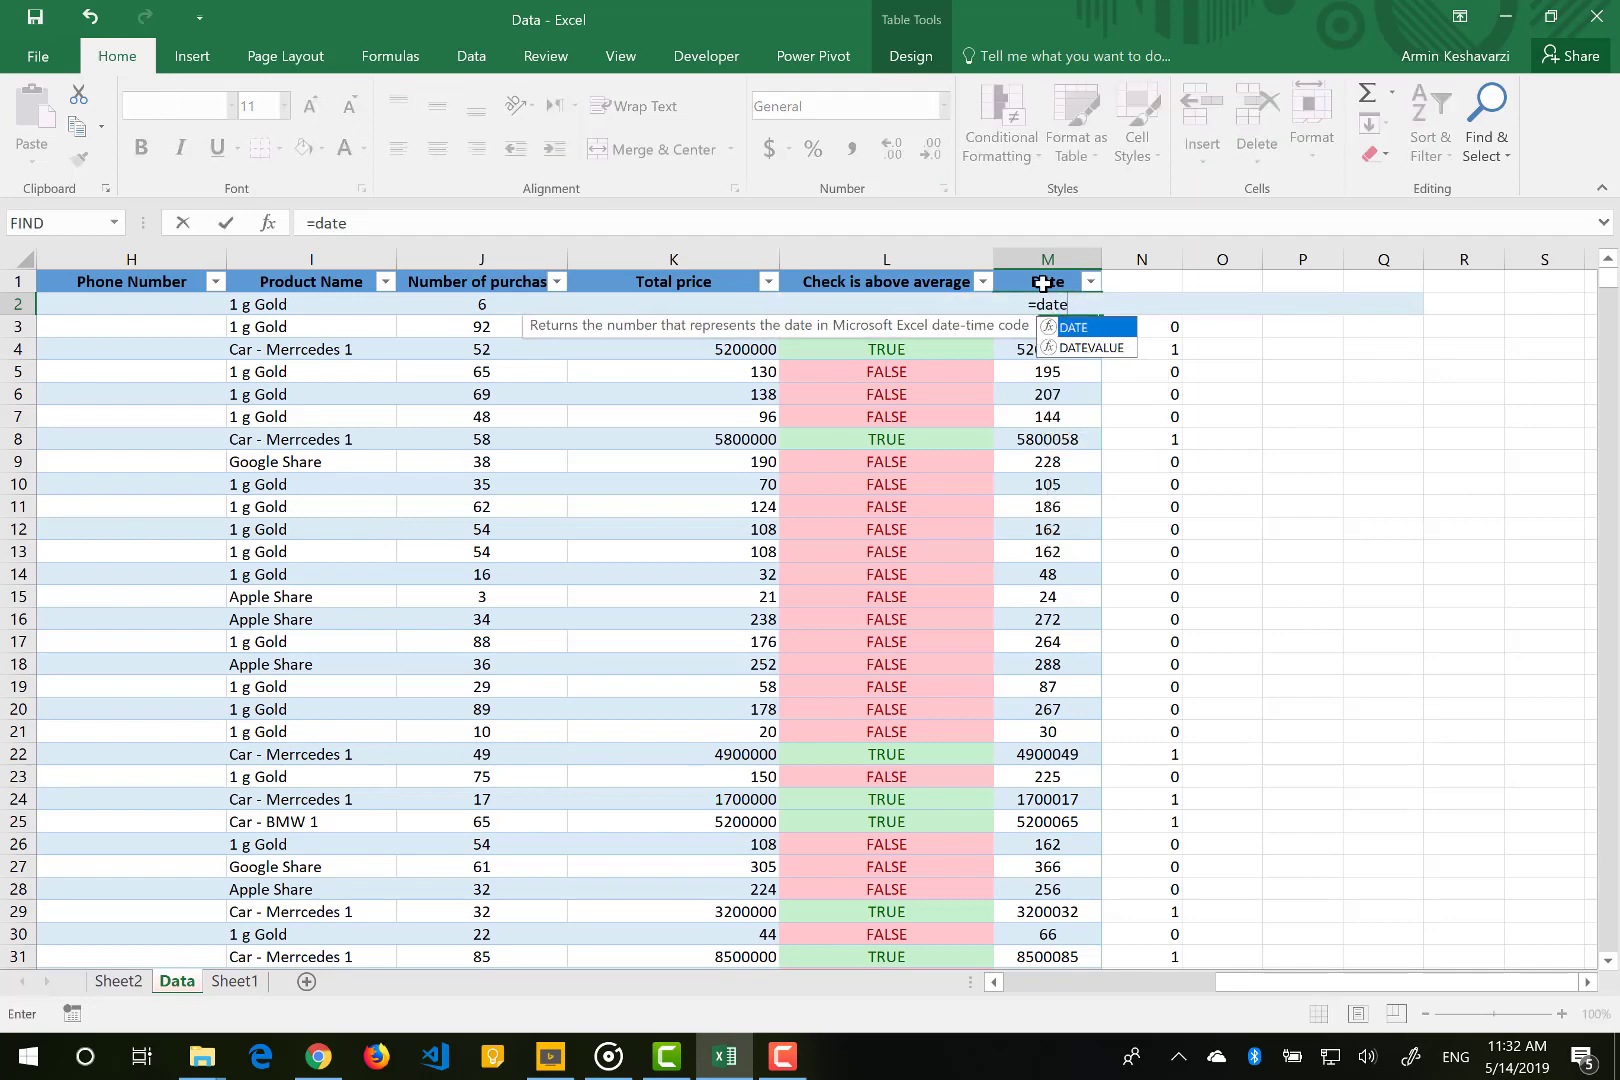
text(()
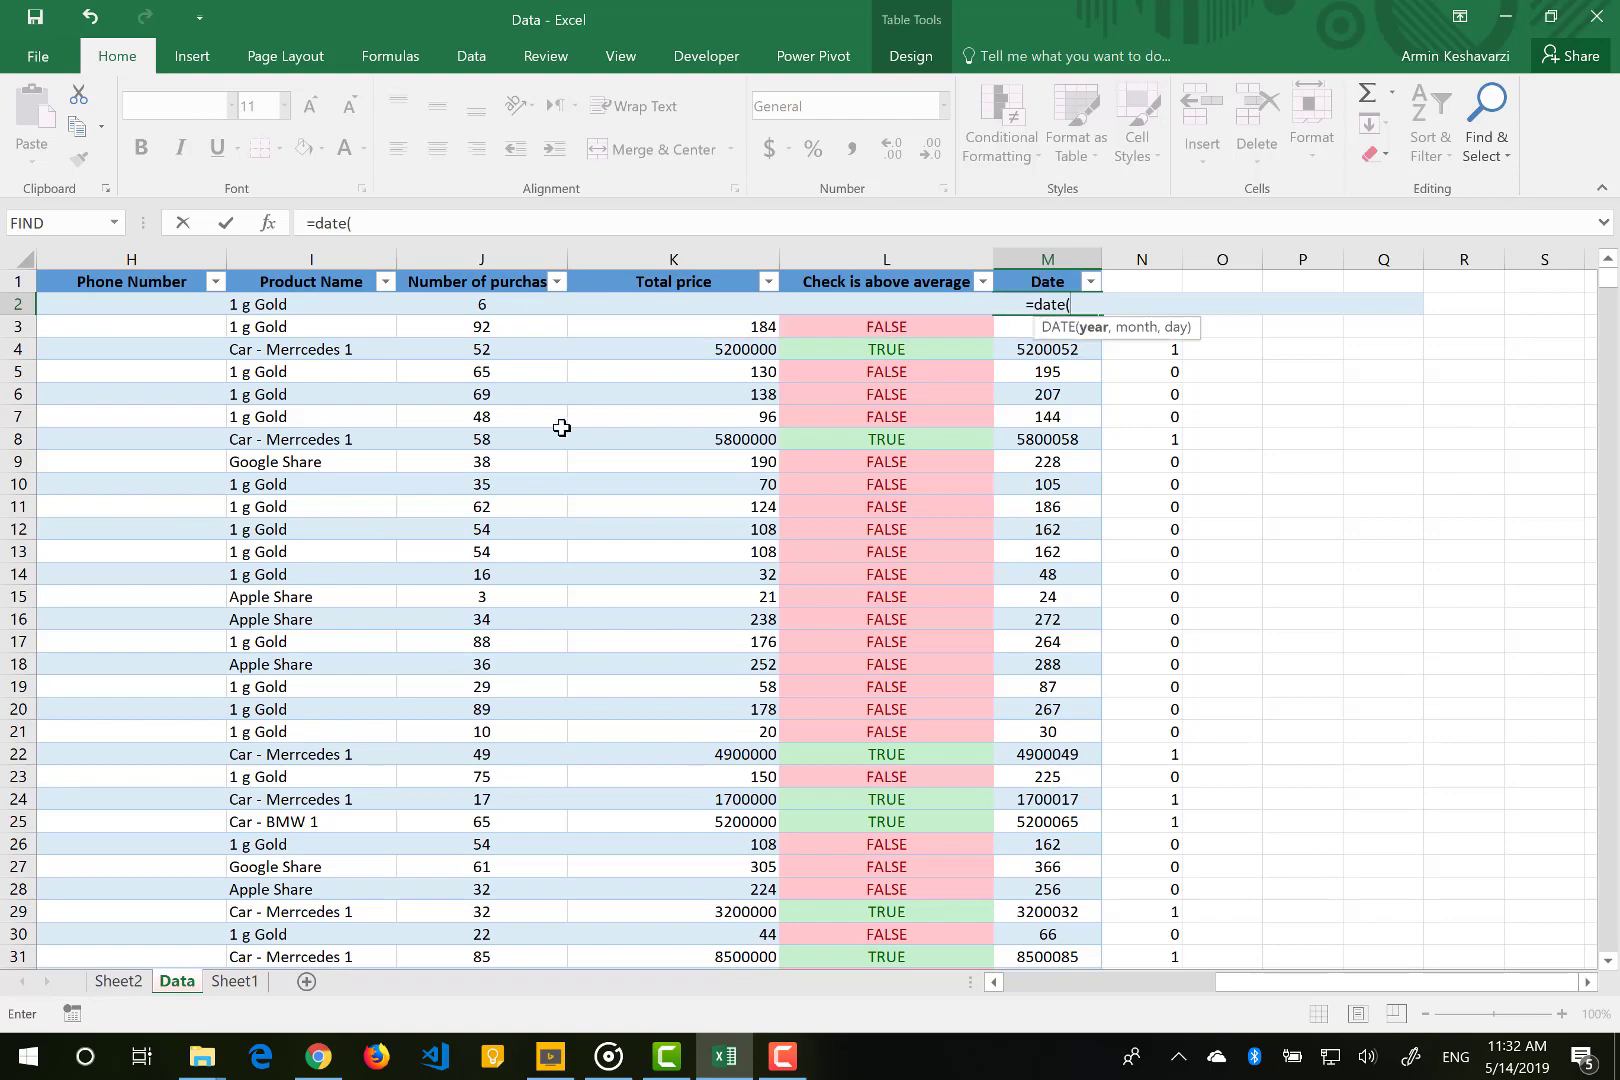
scroll(562, 428, left, 5)
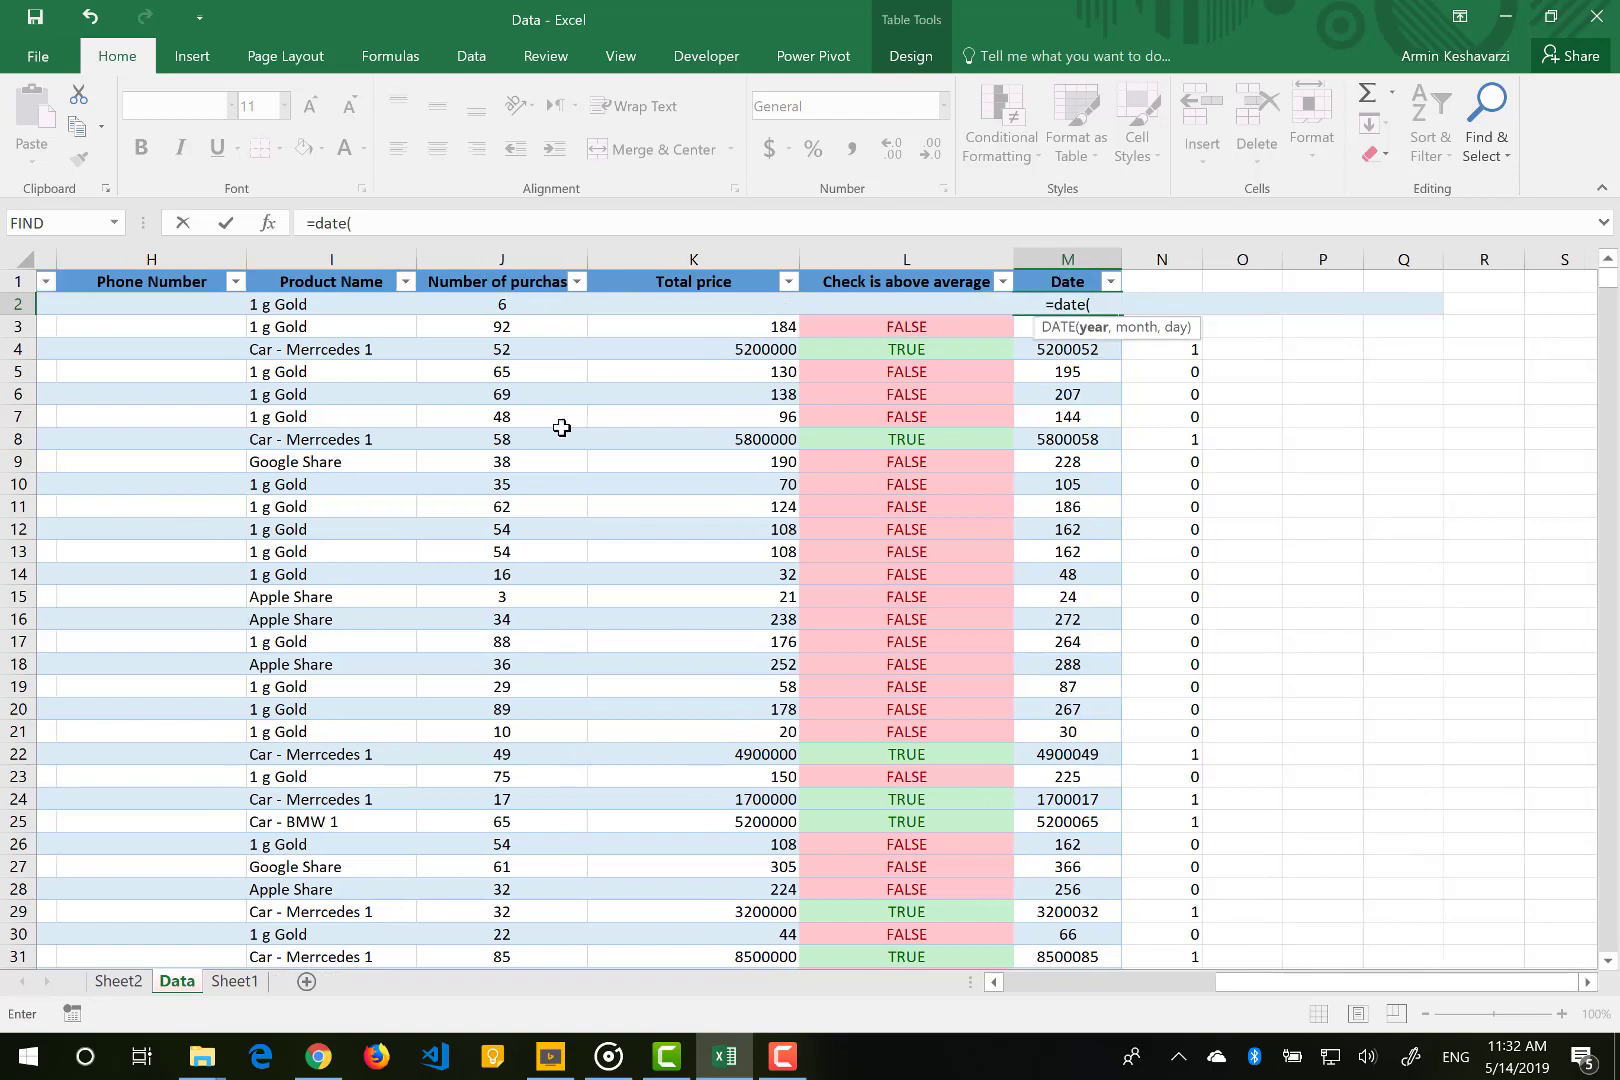
scroll(562, 428, left, 2)
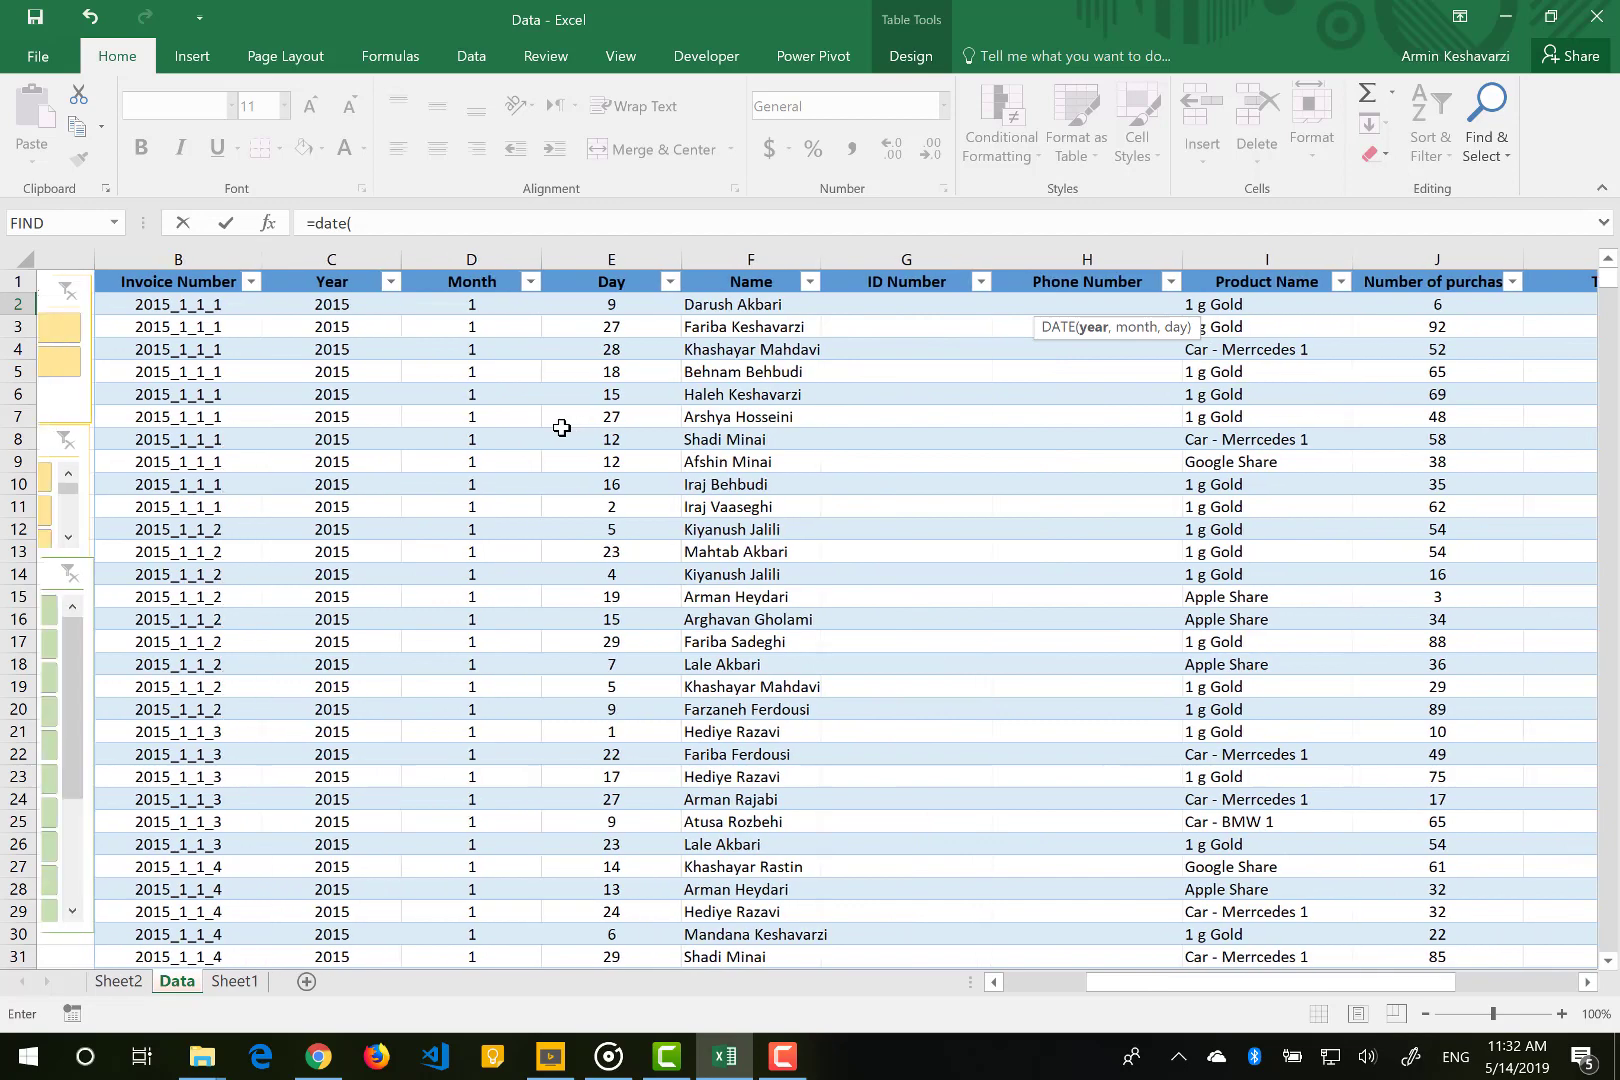
click(294, 308)
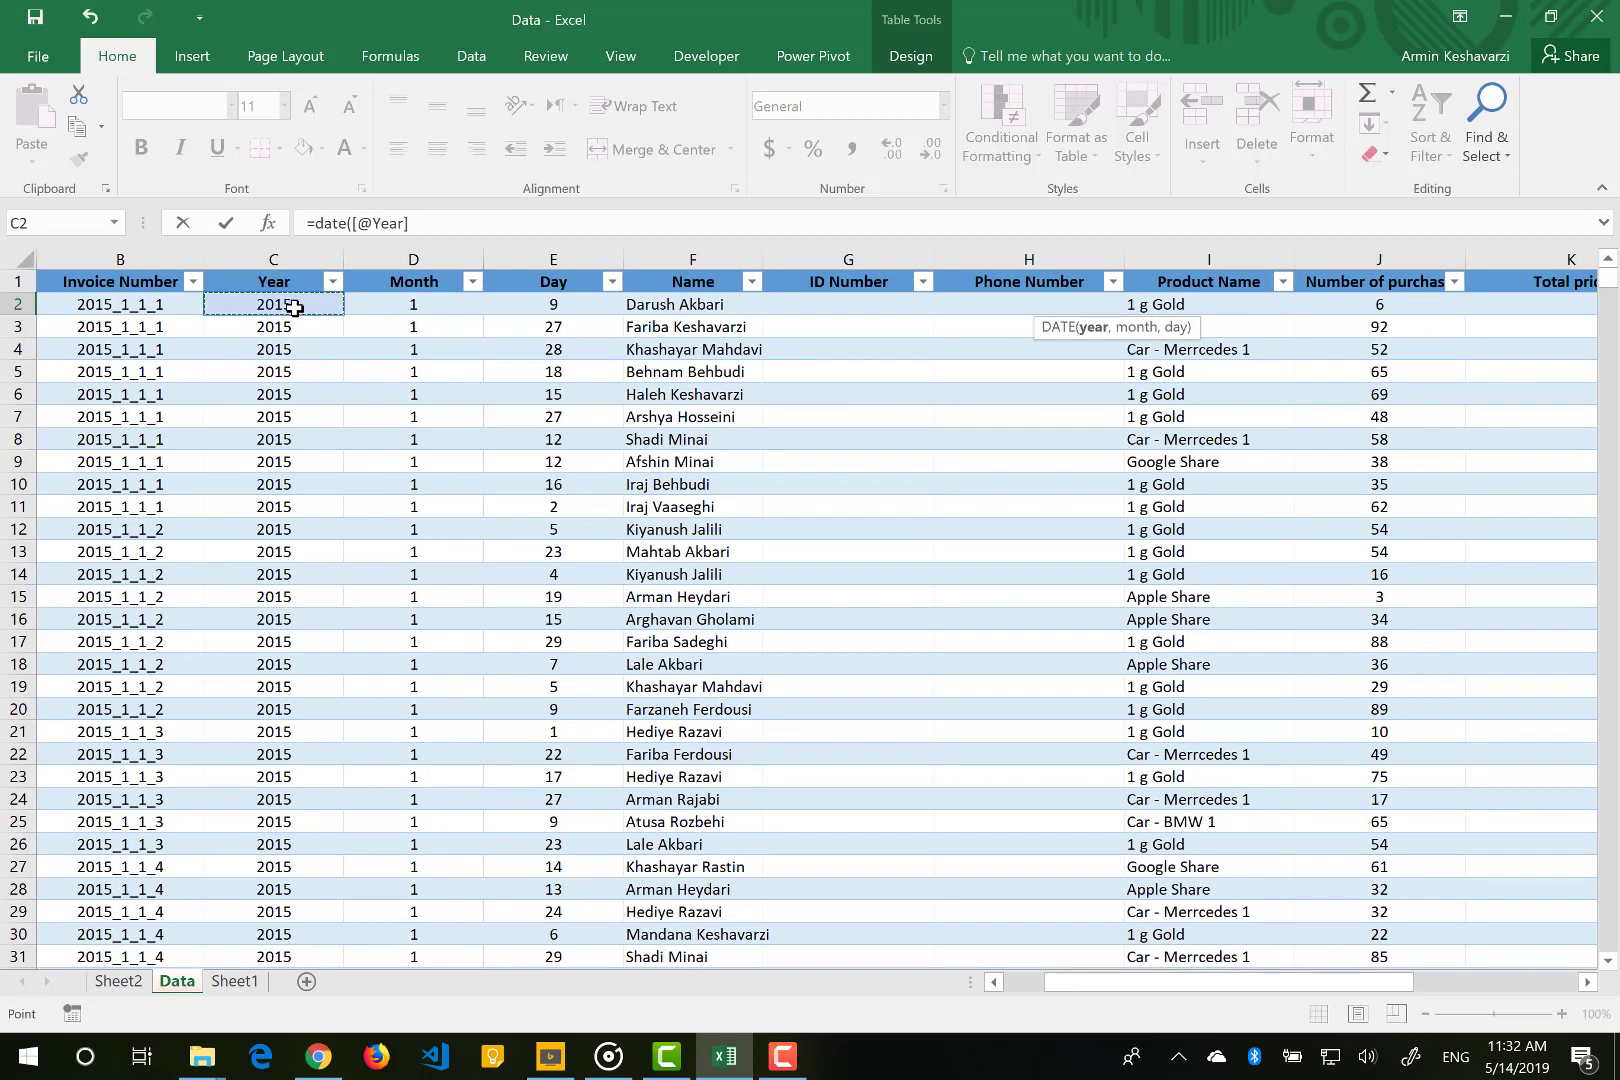
text(,)
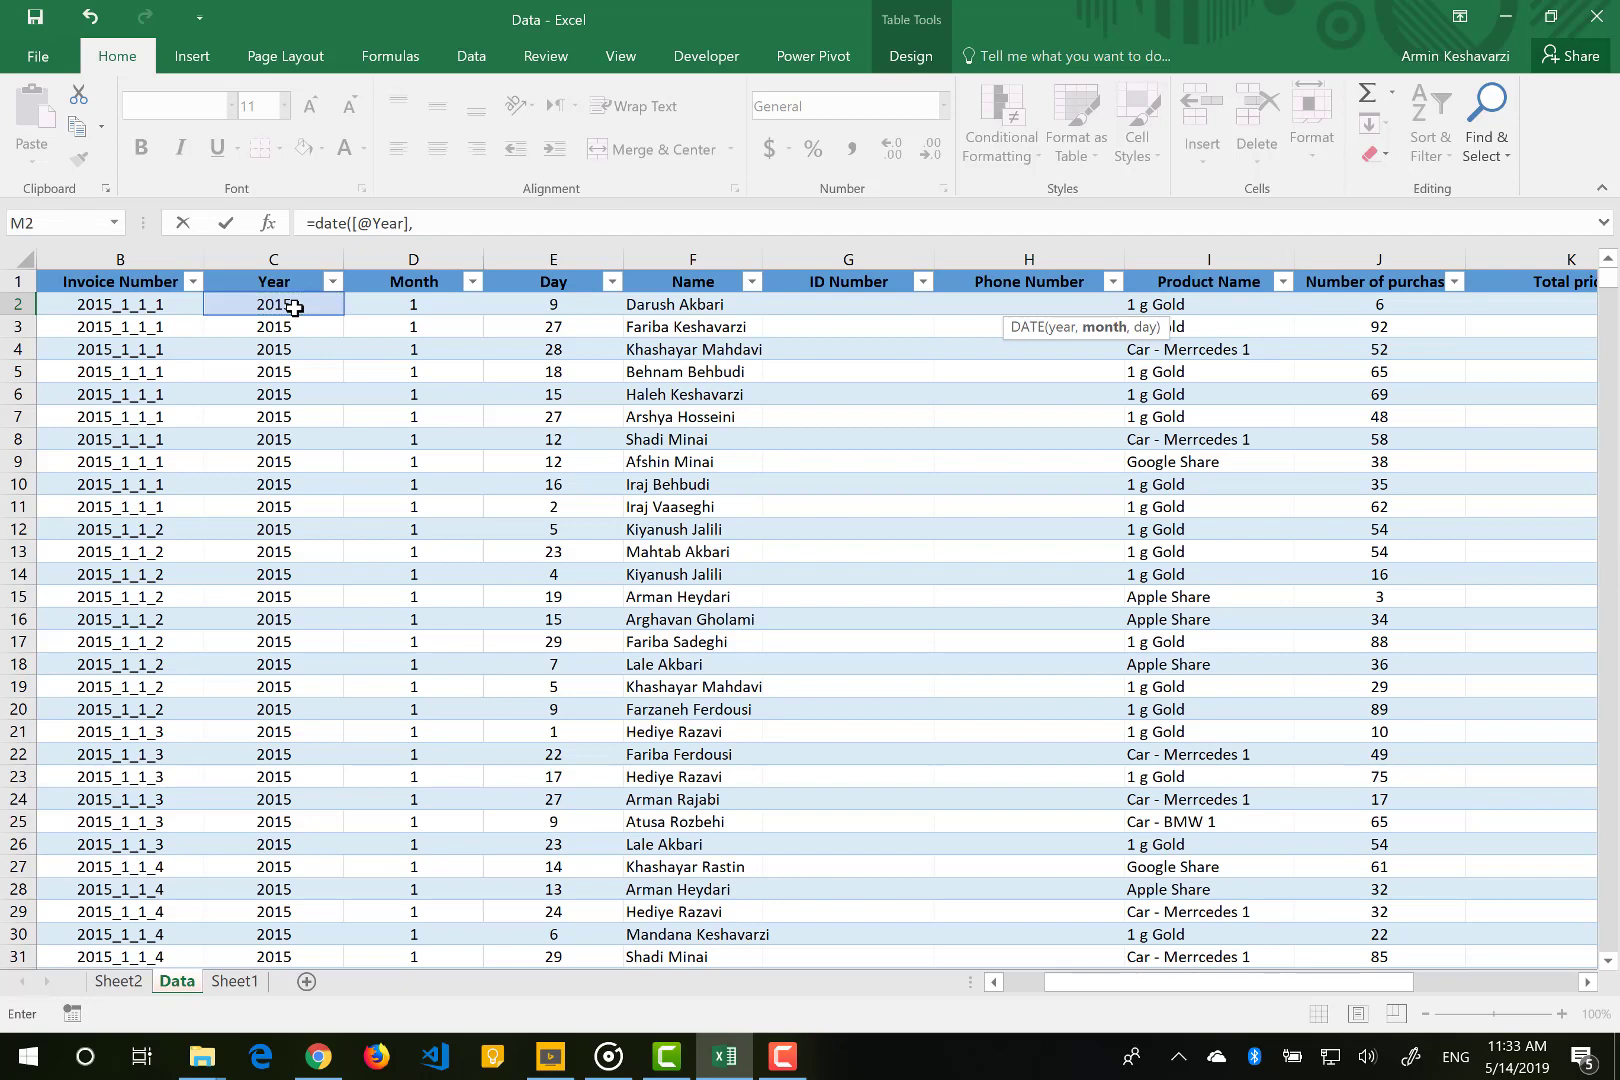
click(430, 303)
text(,)
click(554, 302)
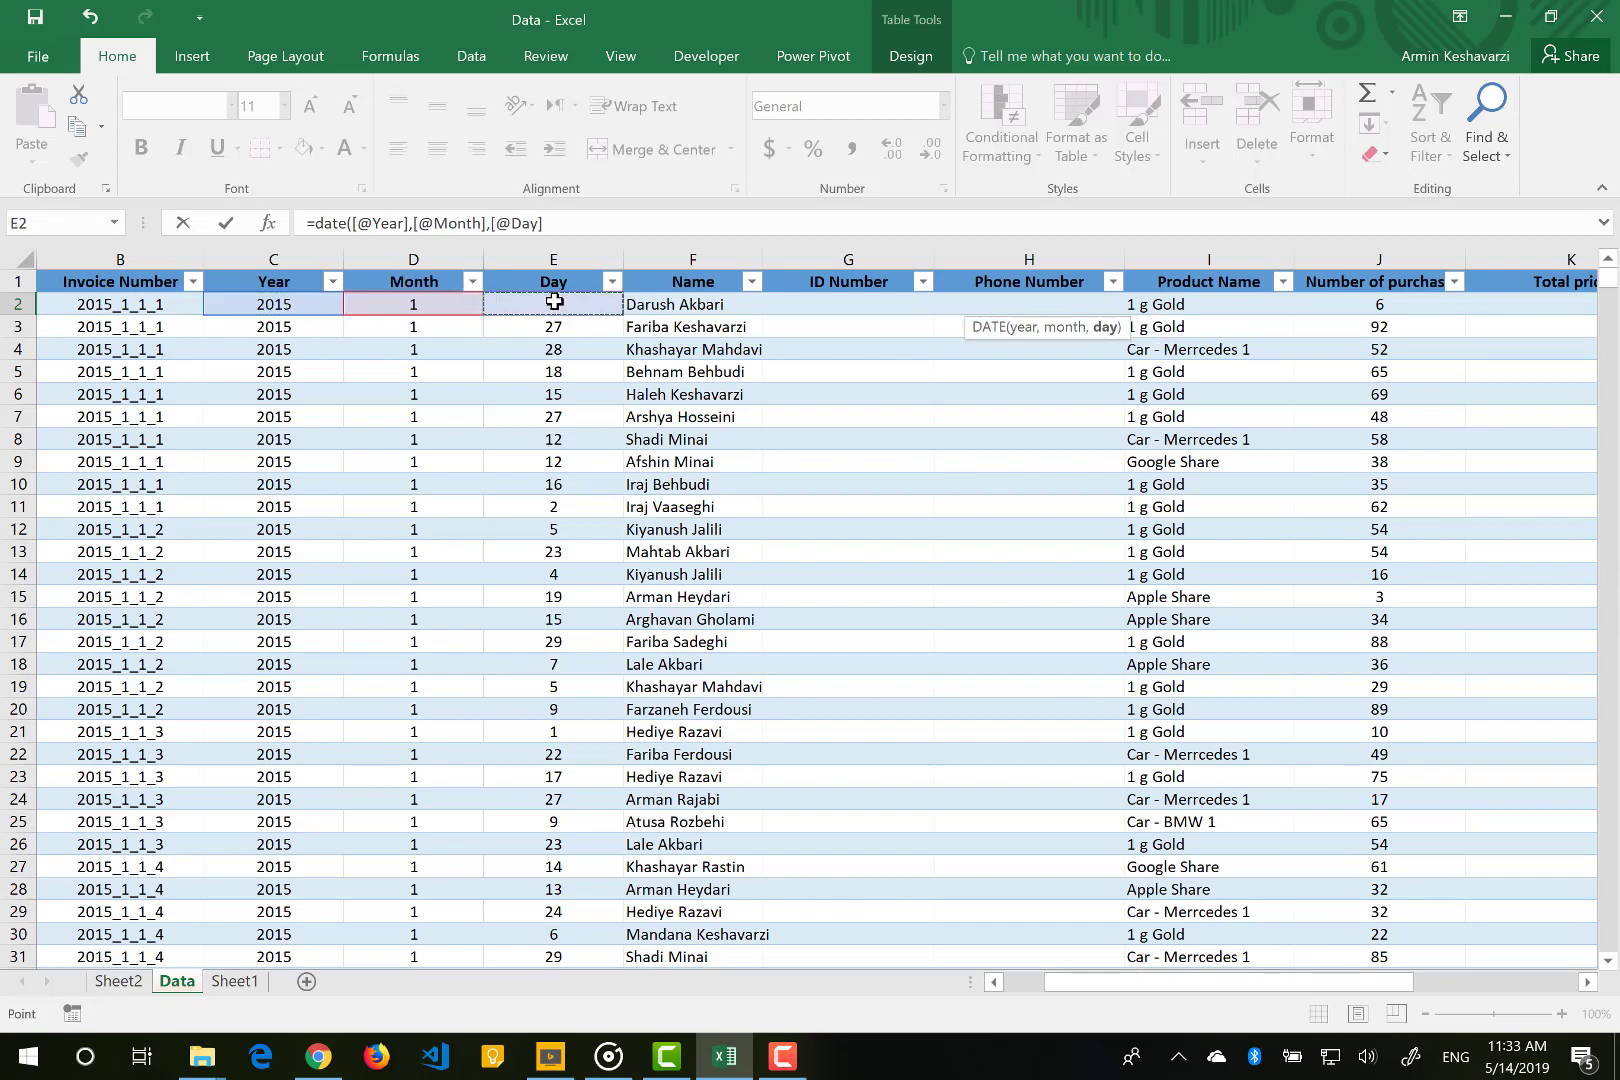
key(Return)
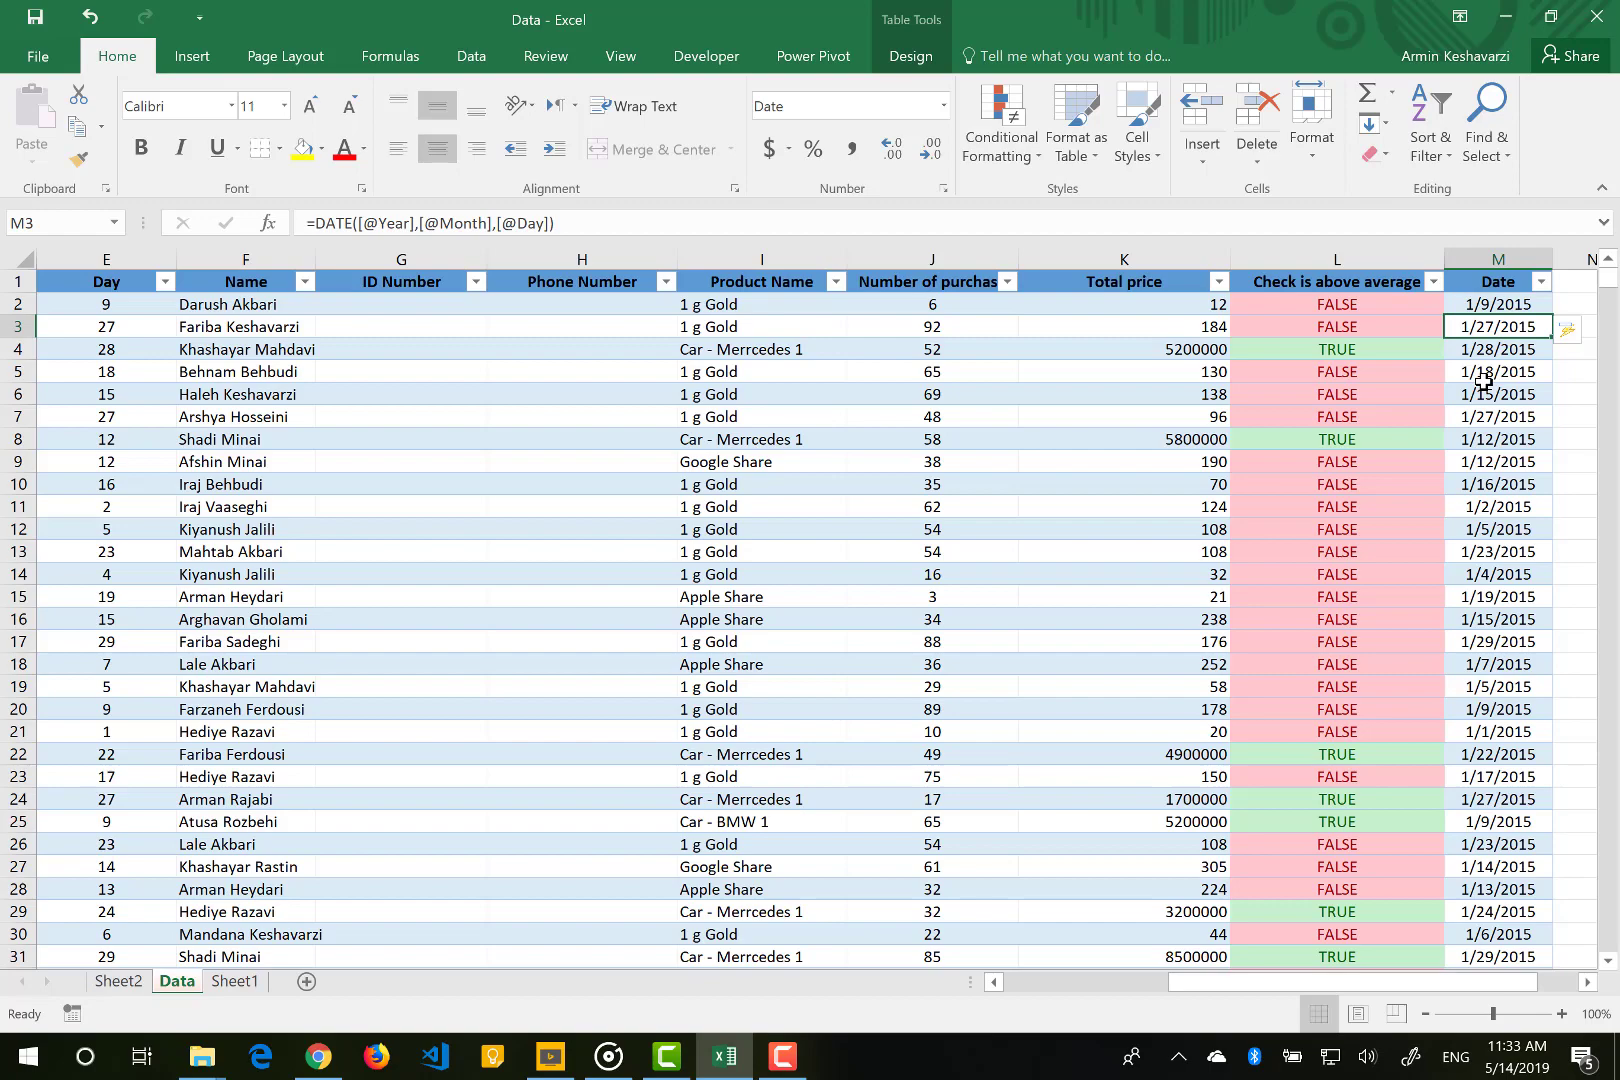
Jump to the table's last row and inspect the #NUM! dates in rows 3310–3312.
scroll(1484, 382, right, 1)
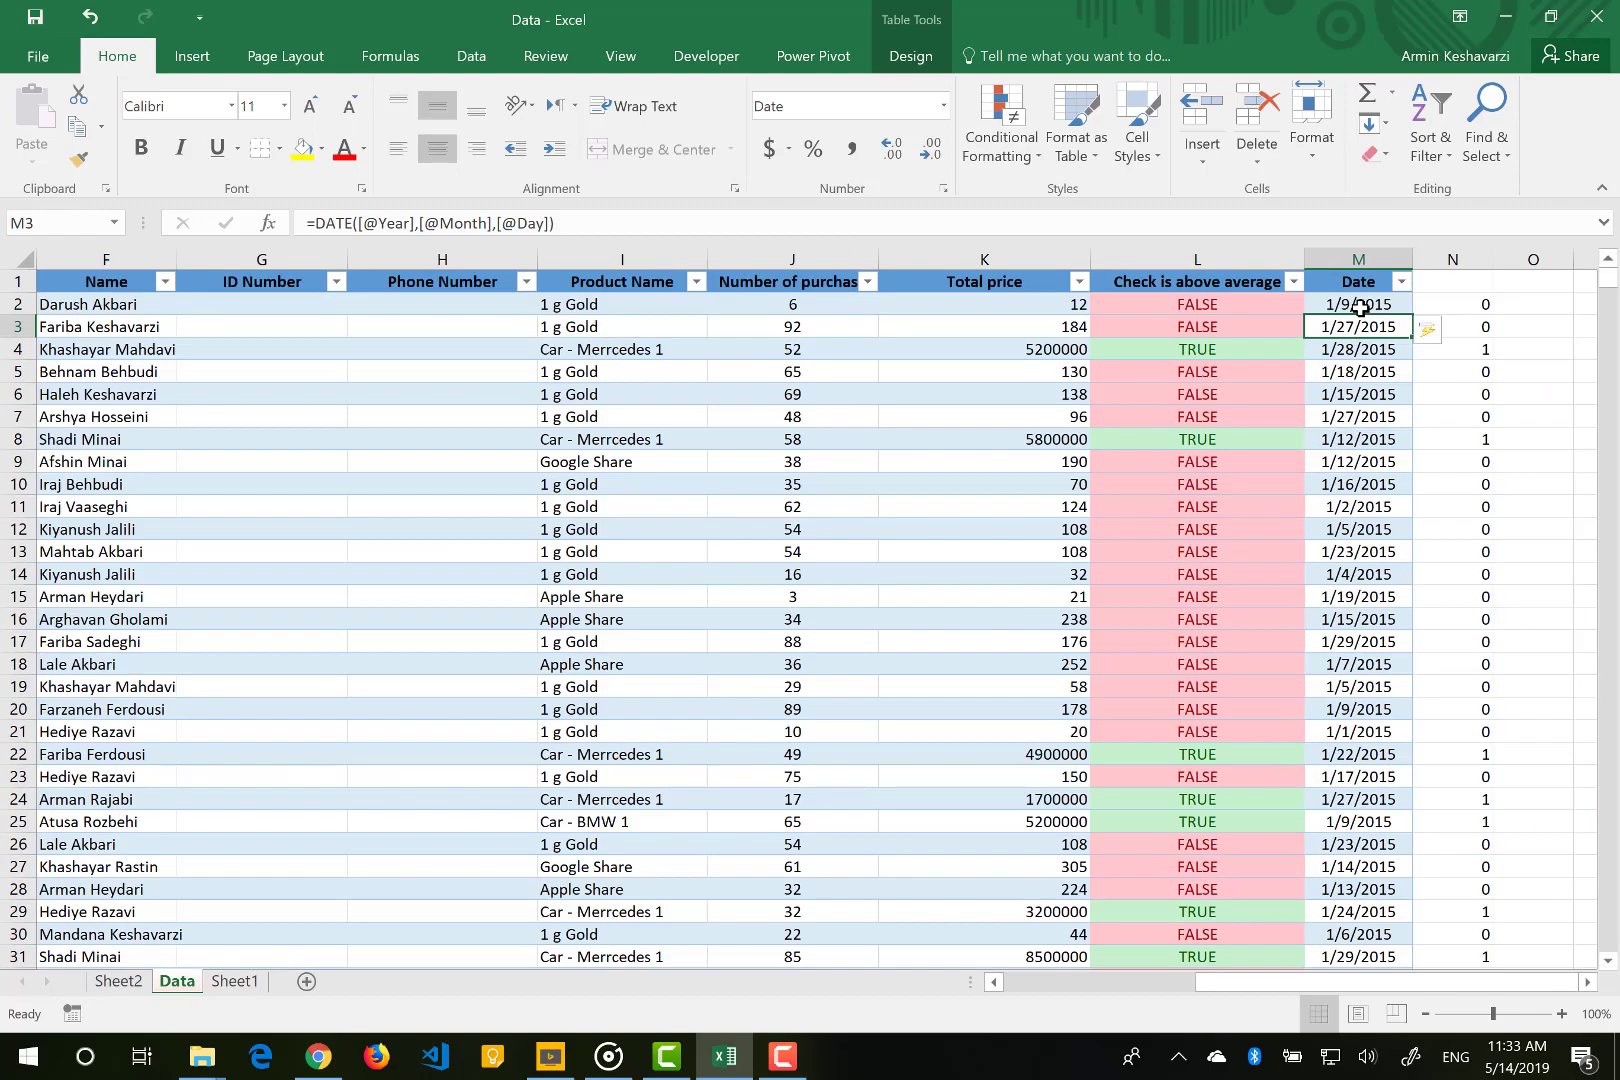
click(1360, 305)
key(ctrl+Down)
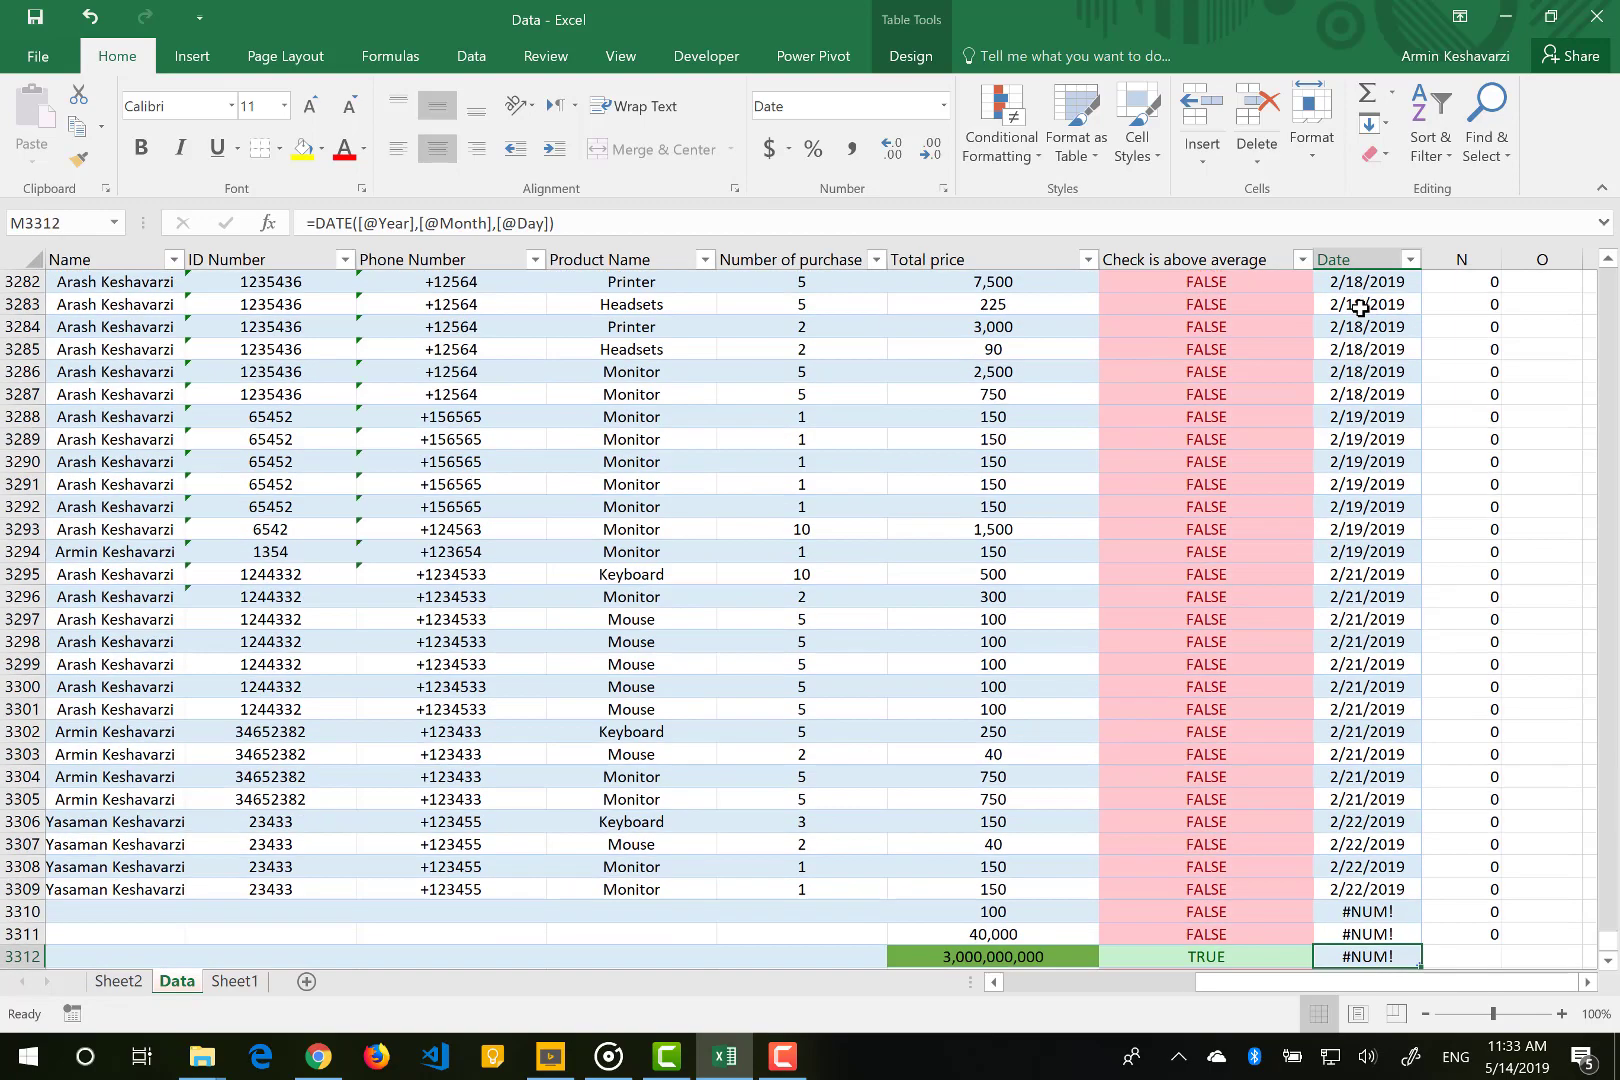
scroll(1346, 776, down, 2)
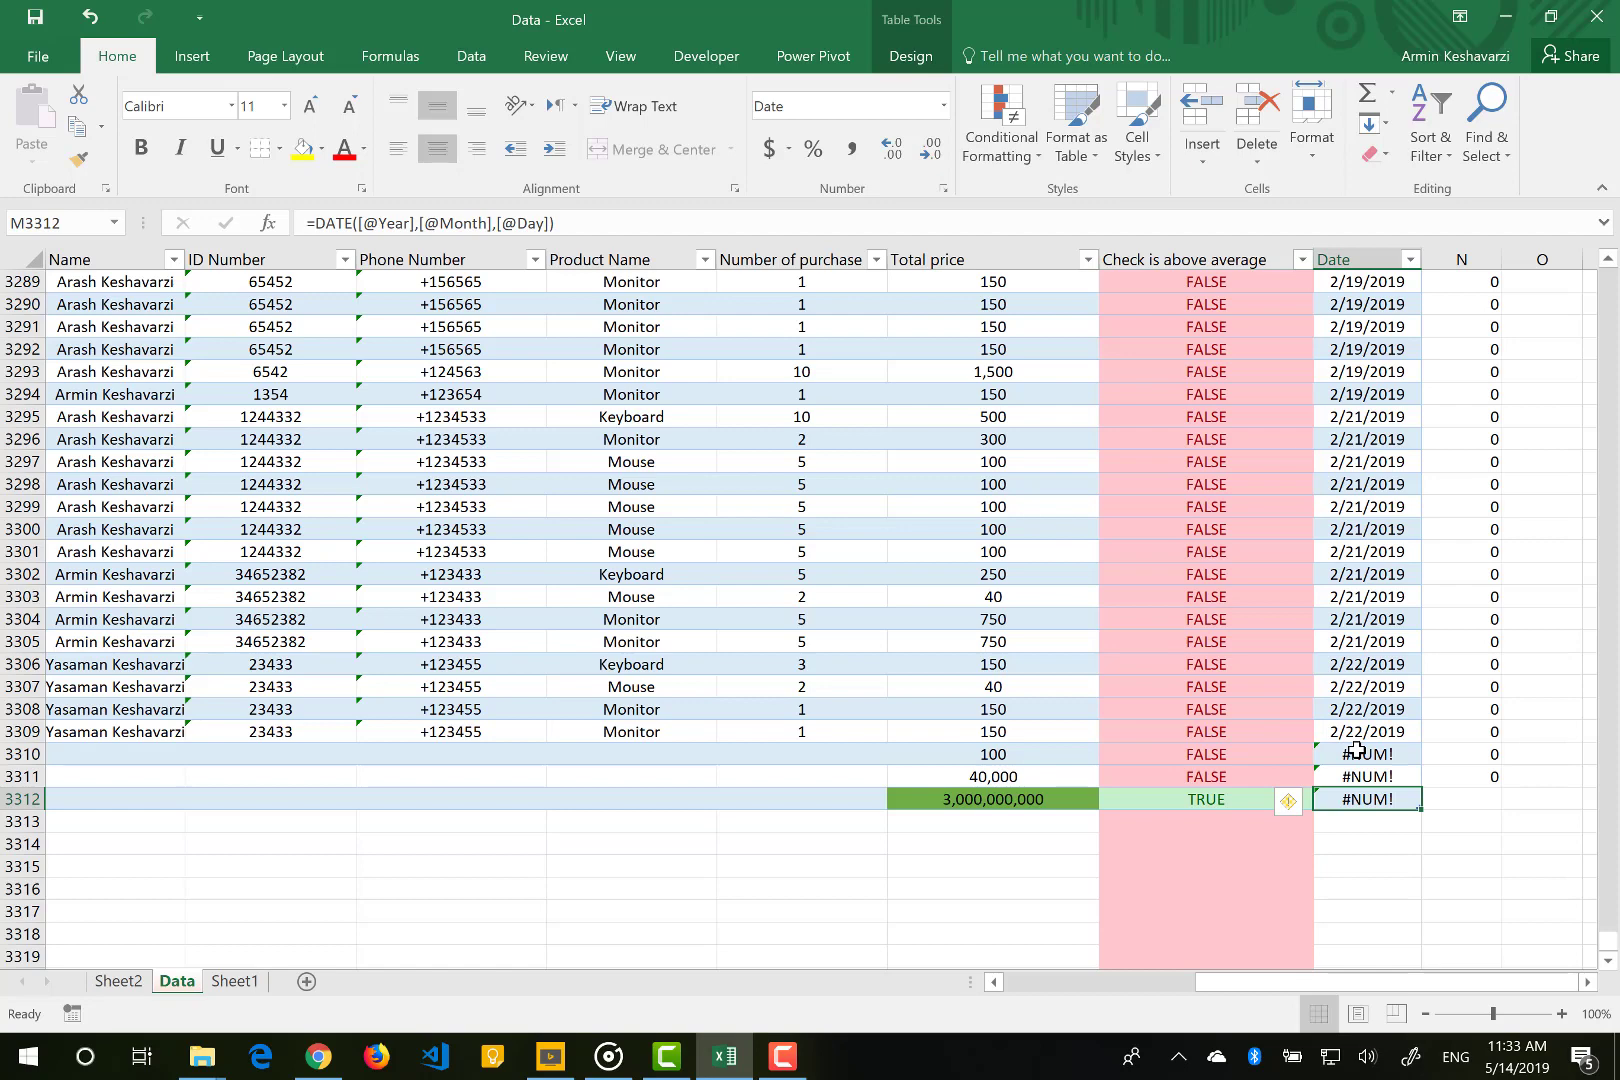
click(1357, 750)
click(1364, 777)
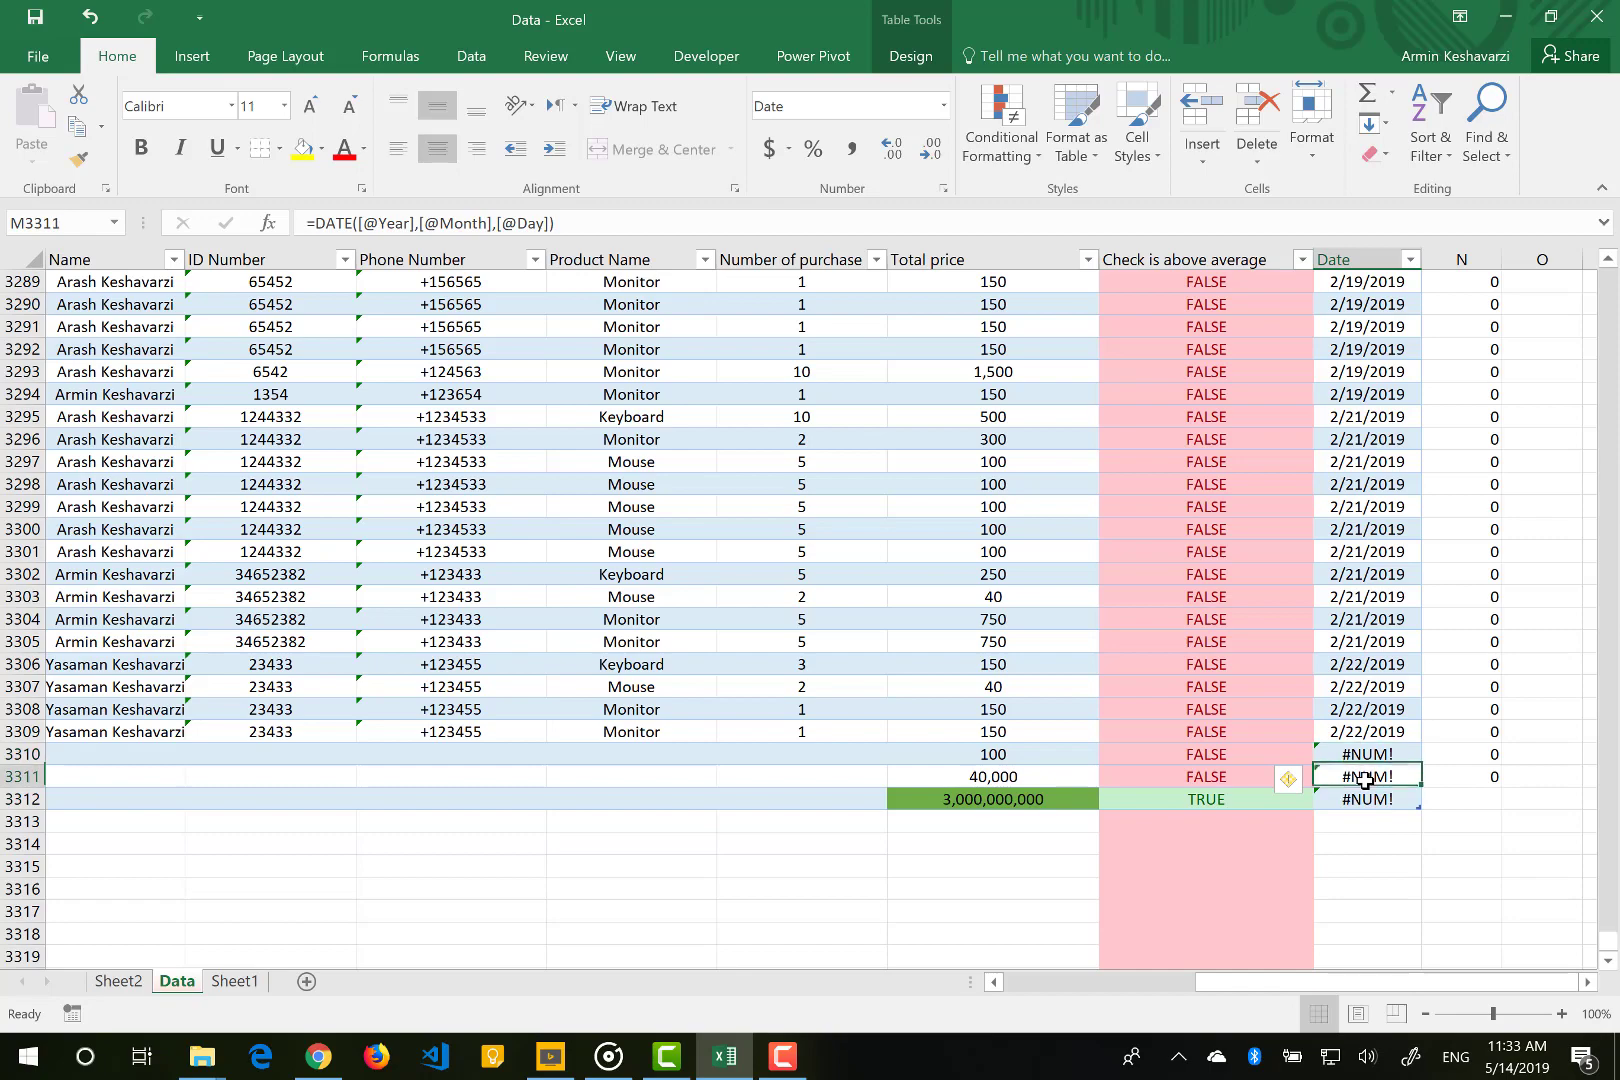
click(1367, 802)
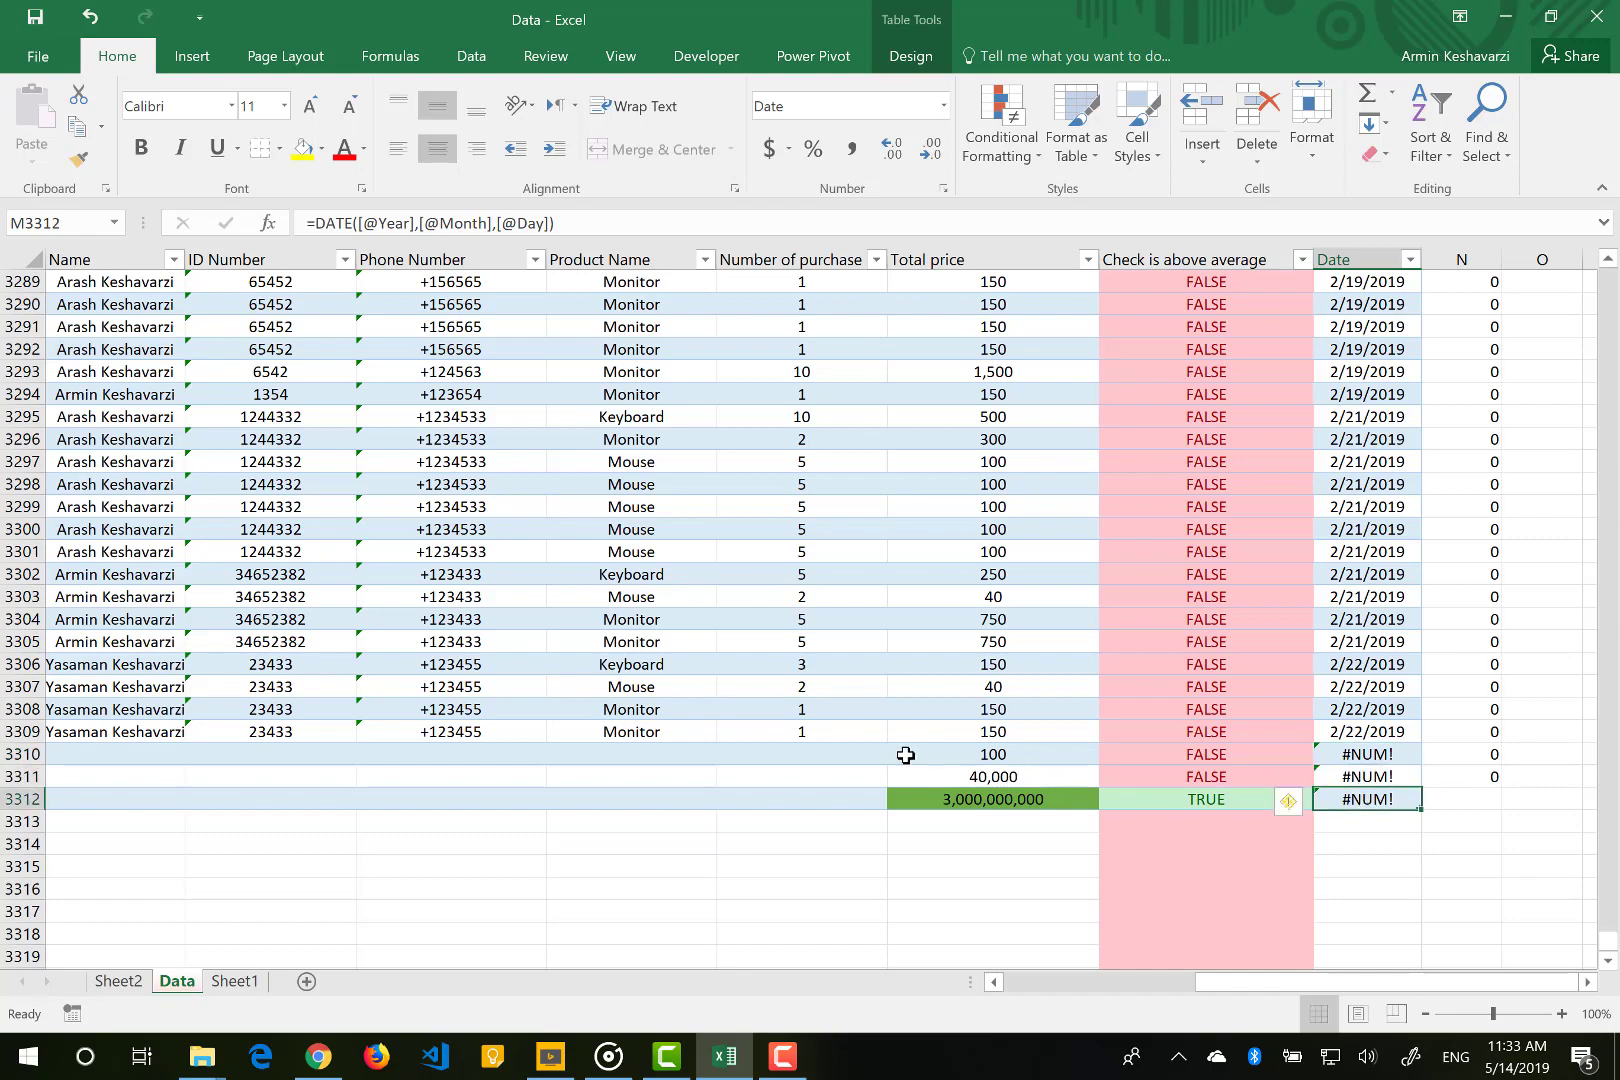
scroll(905, 757, left, 3)
scroll(905, 757, left, 5)
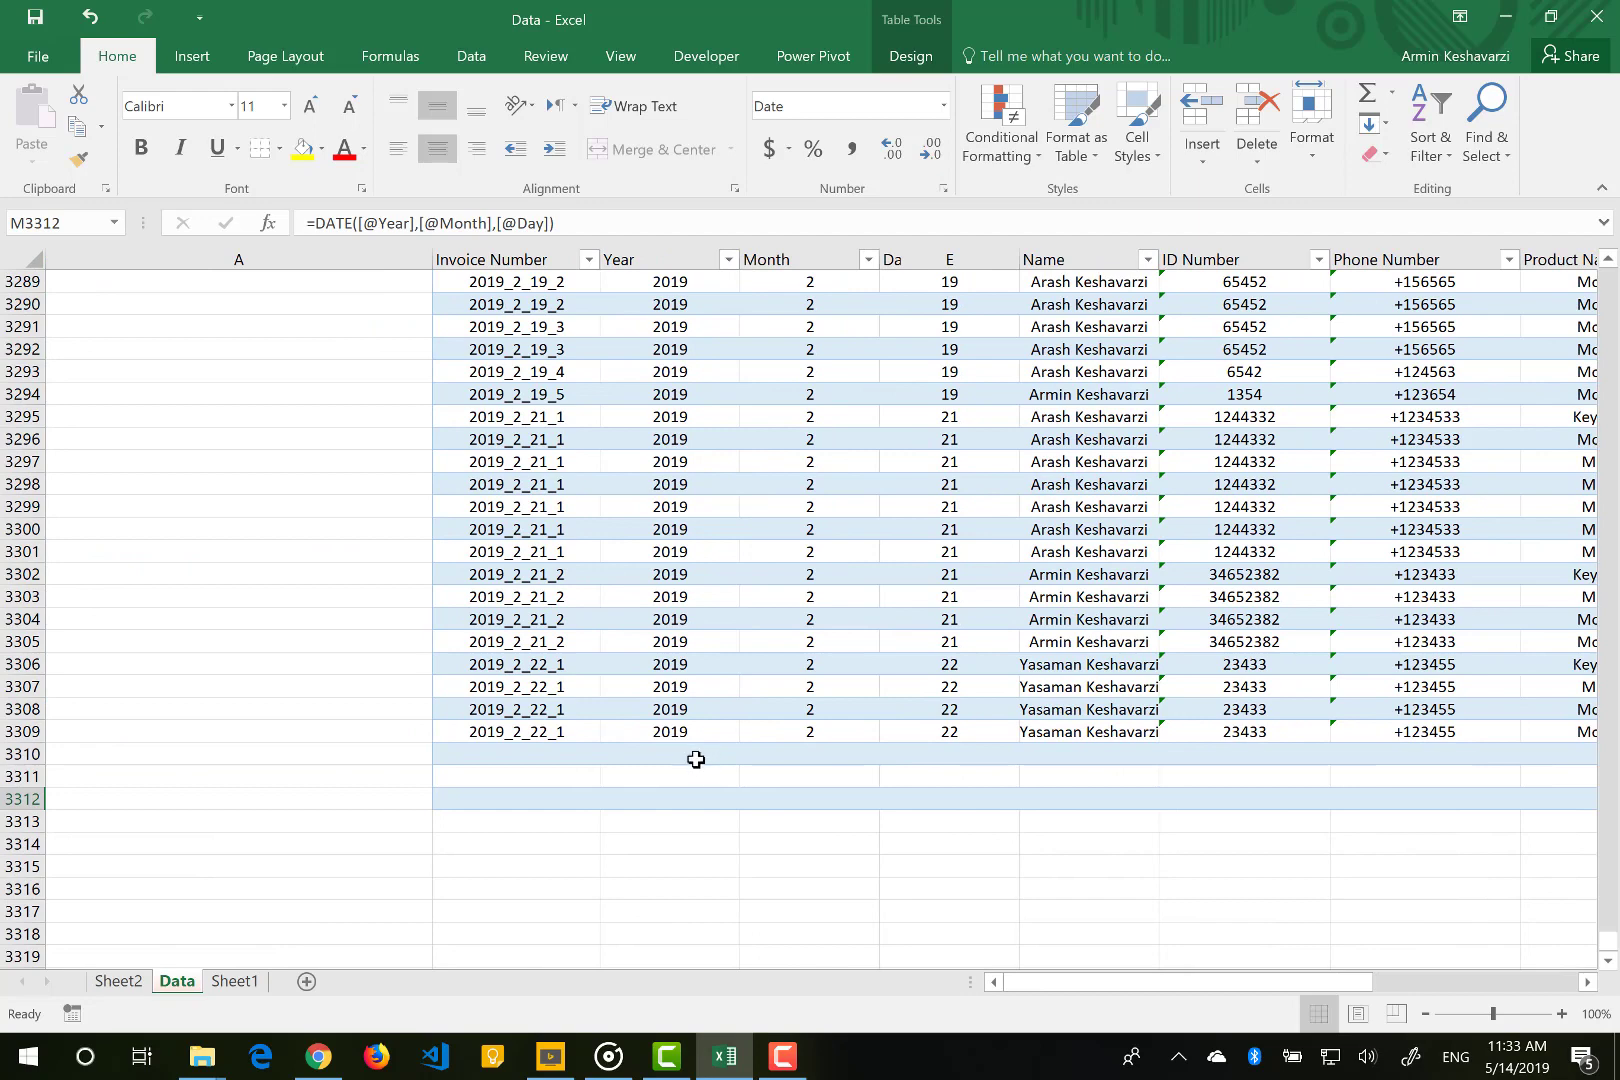
Copy year 2019, month 2 and day 22 down into the empty cells of rows 3310–3312.
click(678, 750)
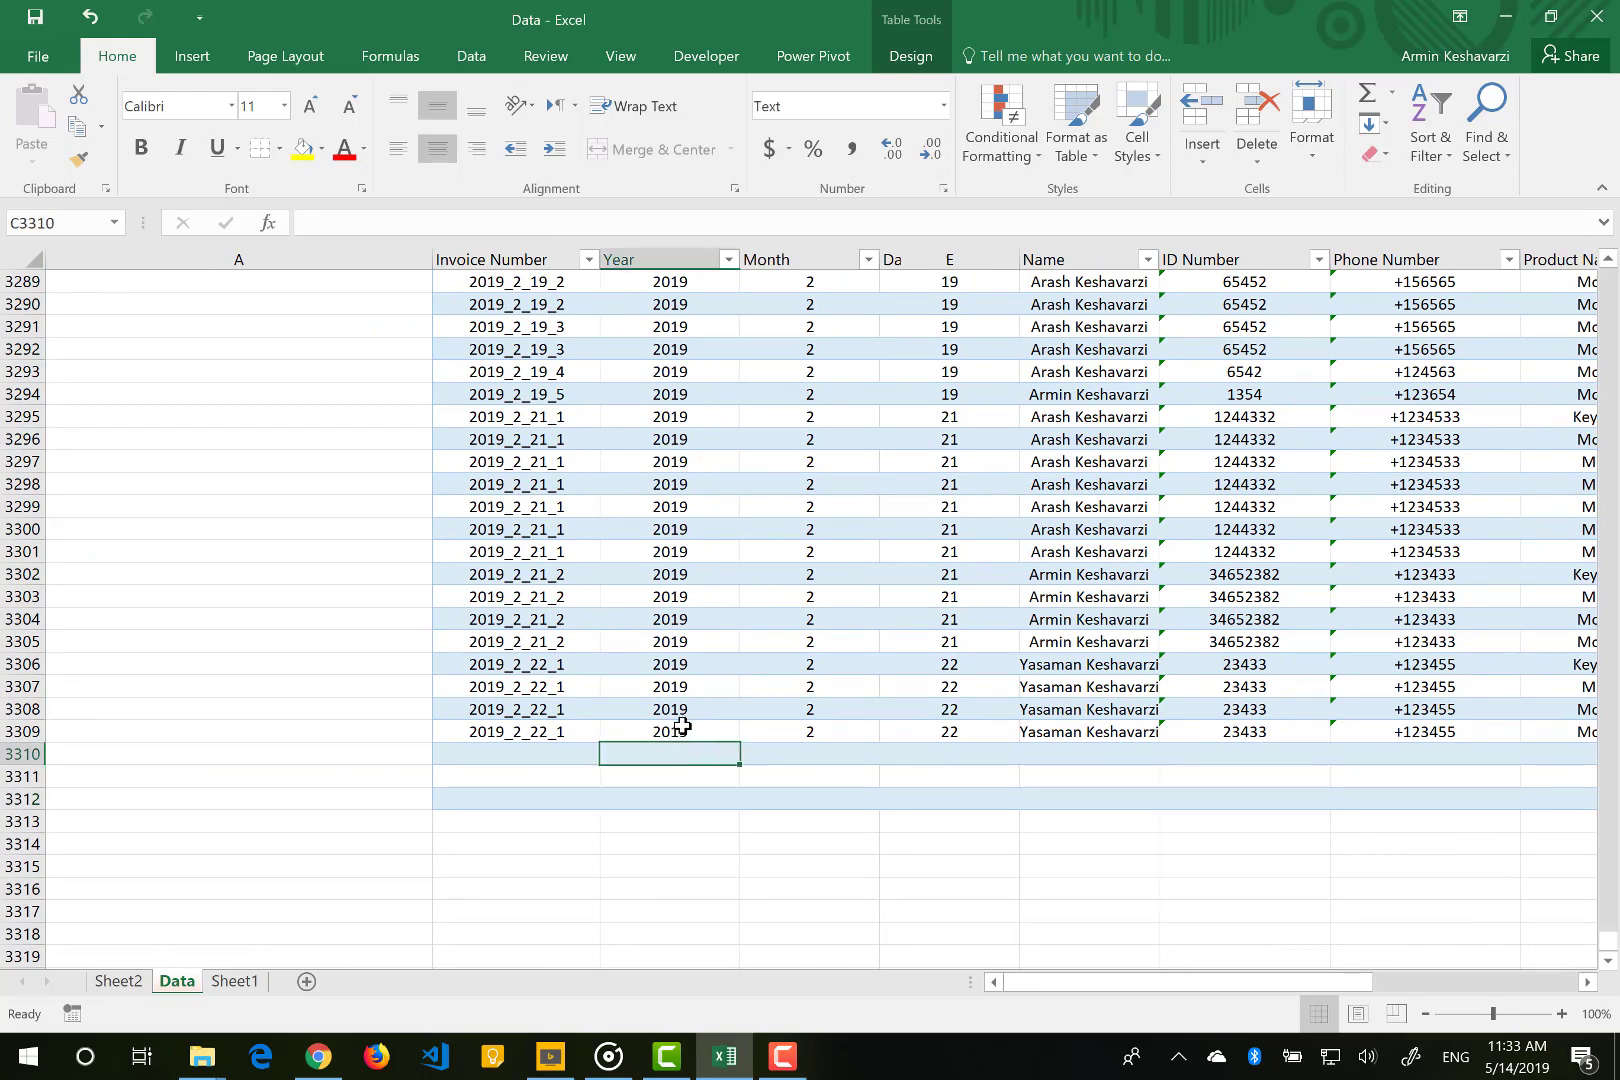
click(683, 732)
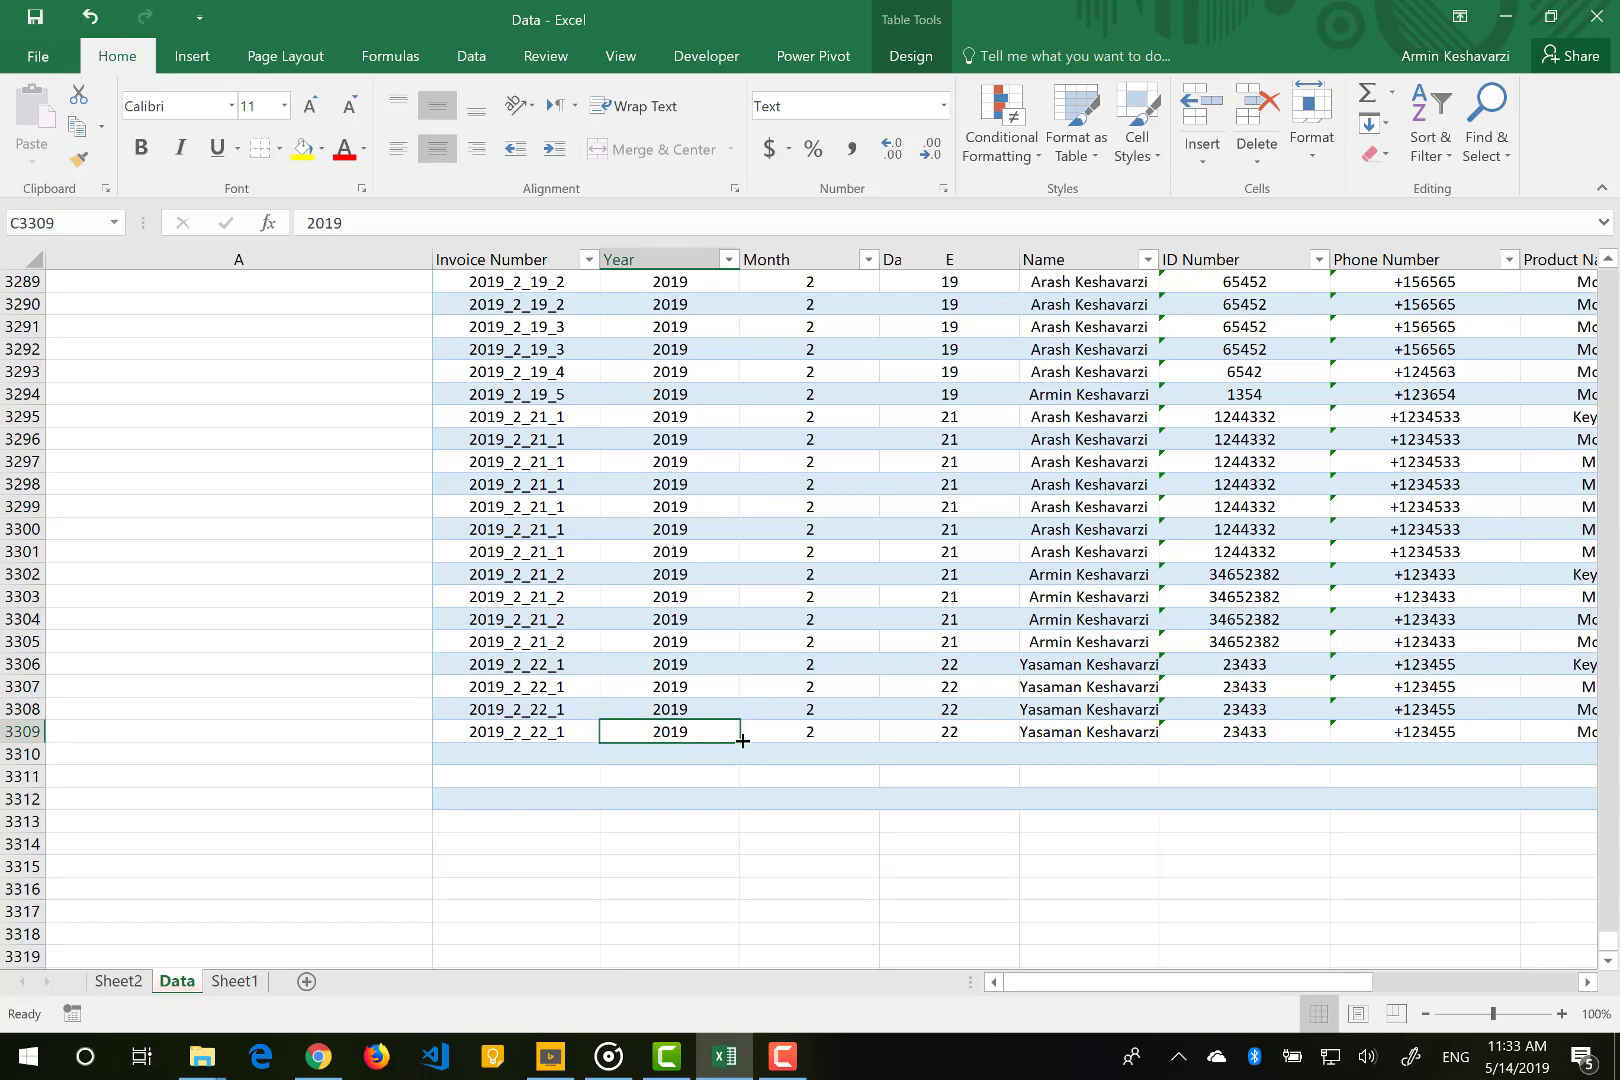
drag(742, 738, 742, 806)
click(808, 740)
drag(878, 741, 871, 807)
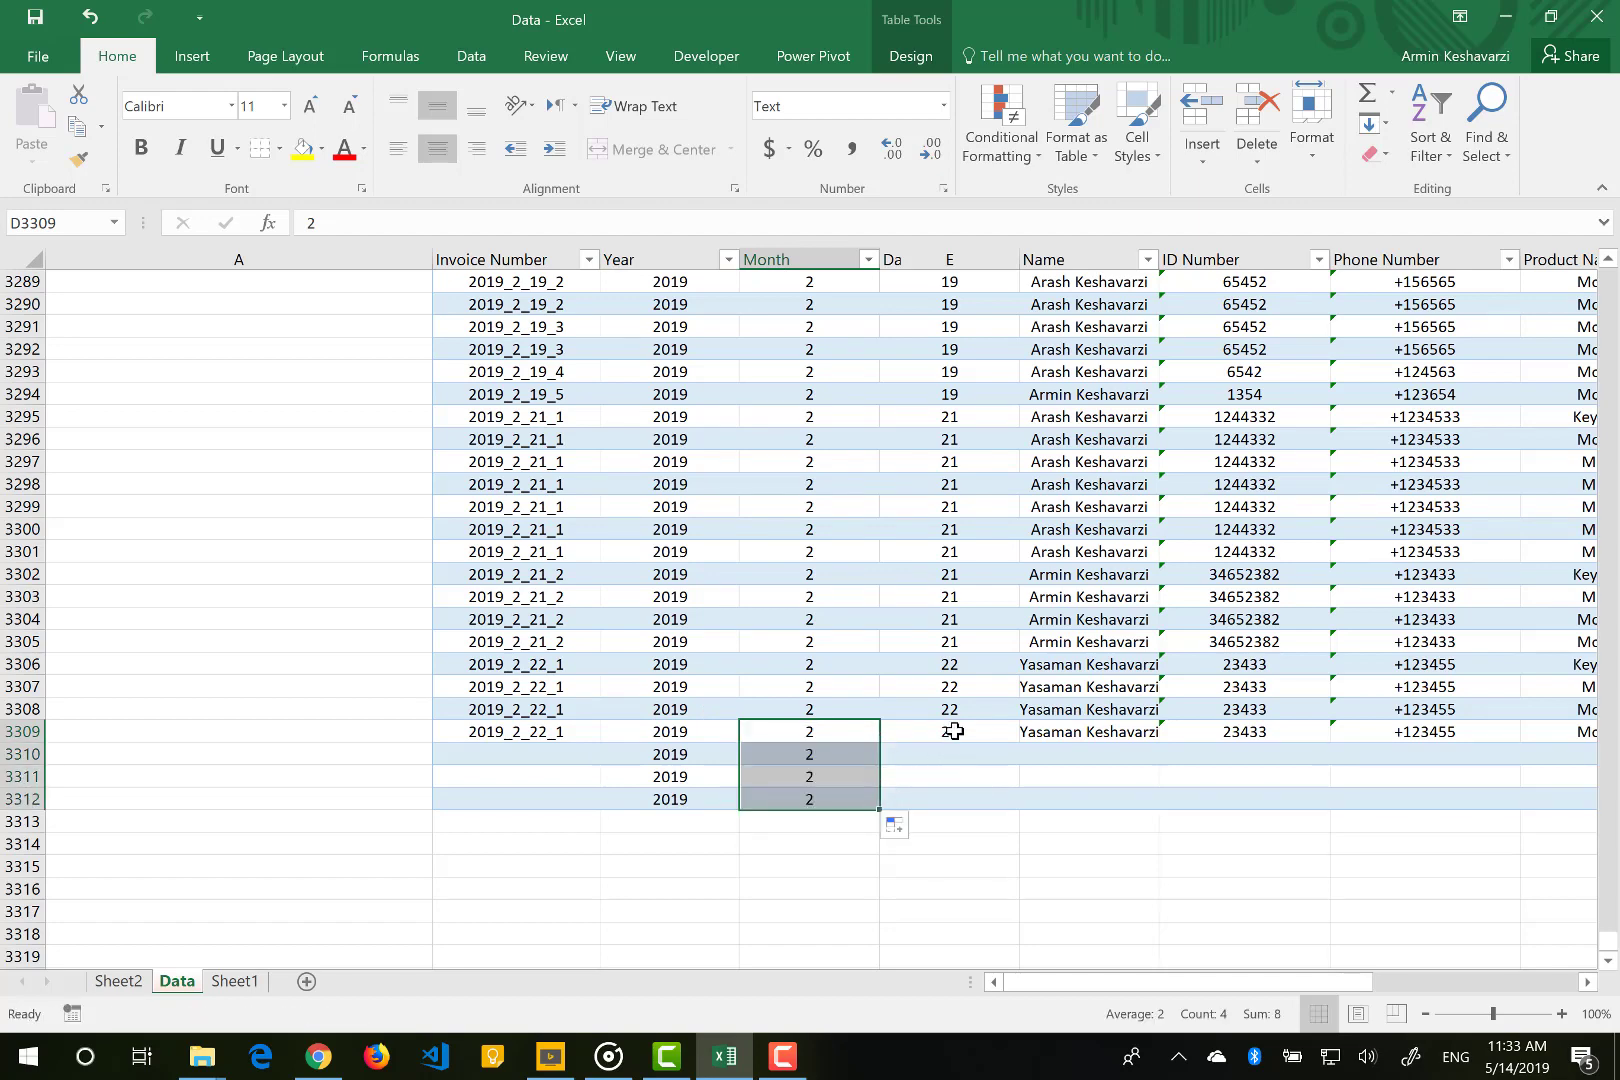
click(952, 740)
drag(1020, 742, 1001, 808)
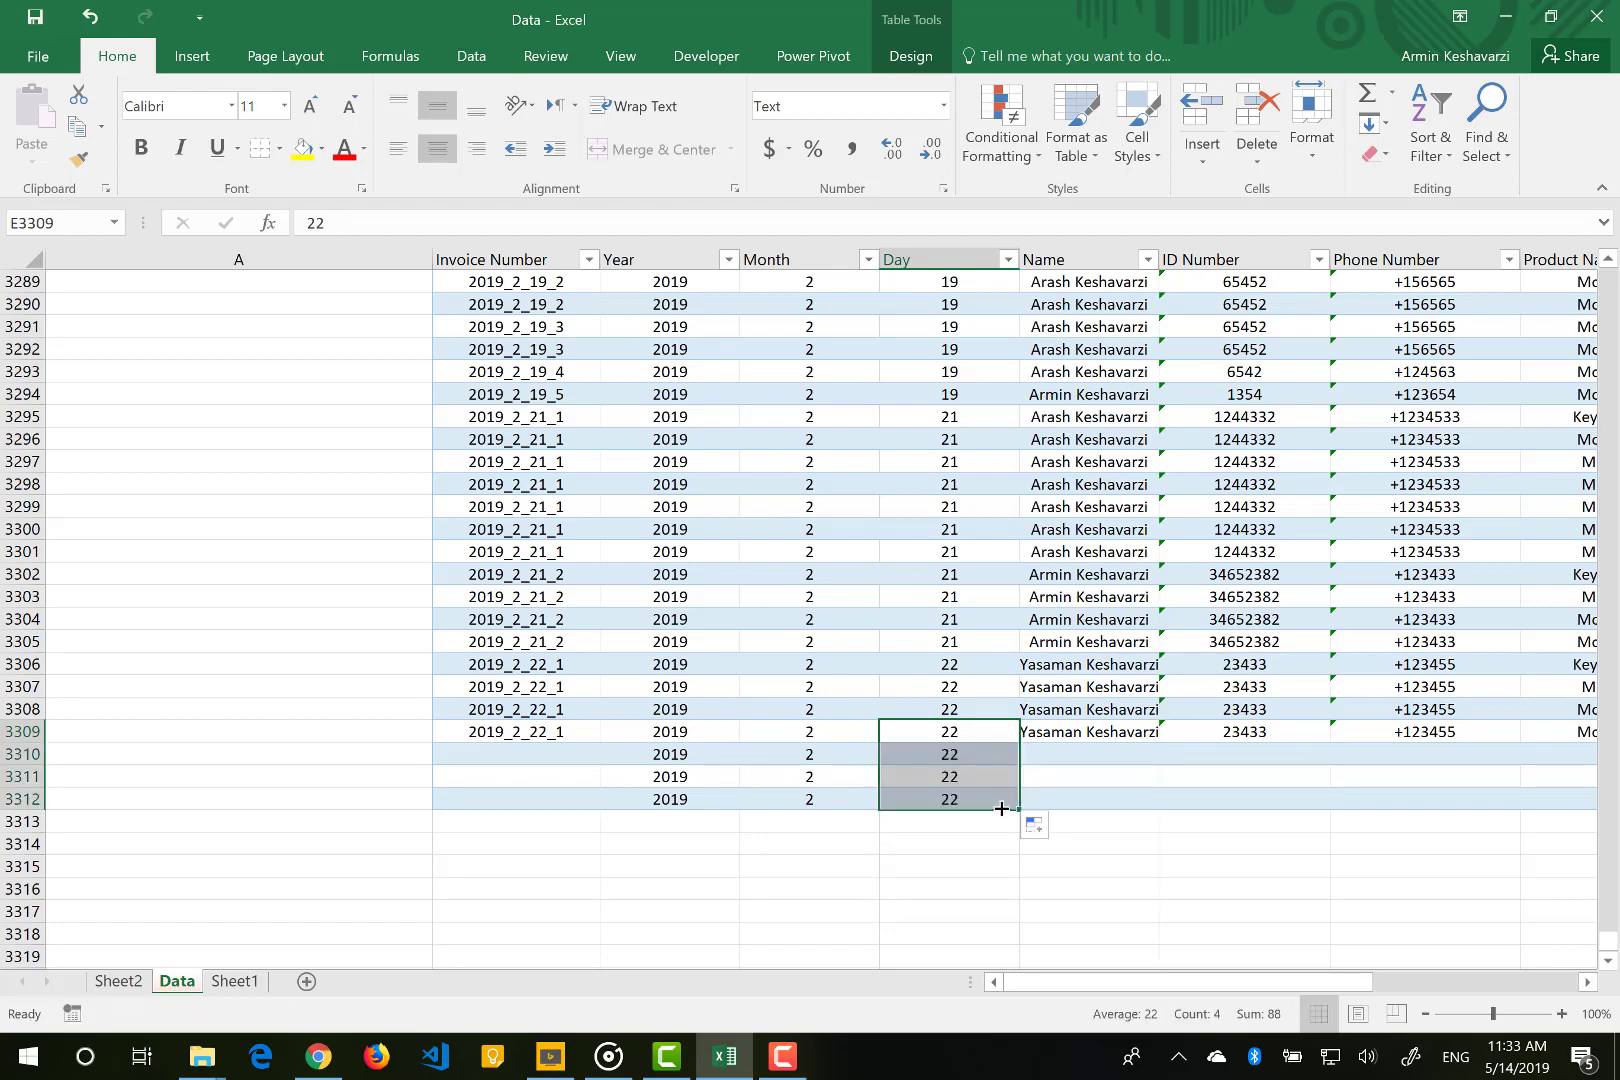
Fill the Date formula down so rows 3310–3312 show 2/22/2019, then return to Sheet2.
scroll(1001, 808, right, 6)
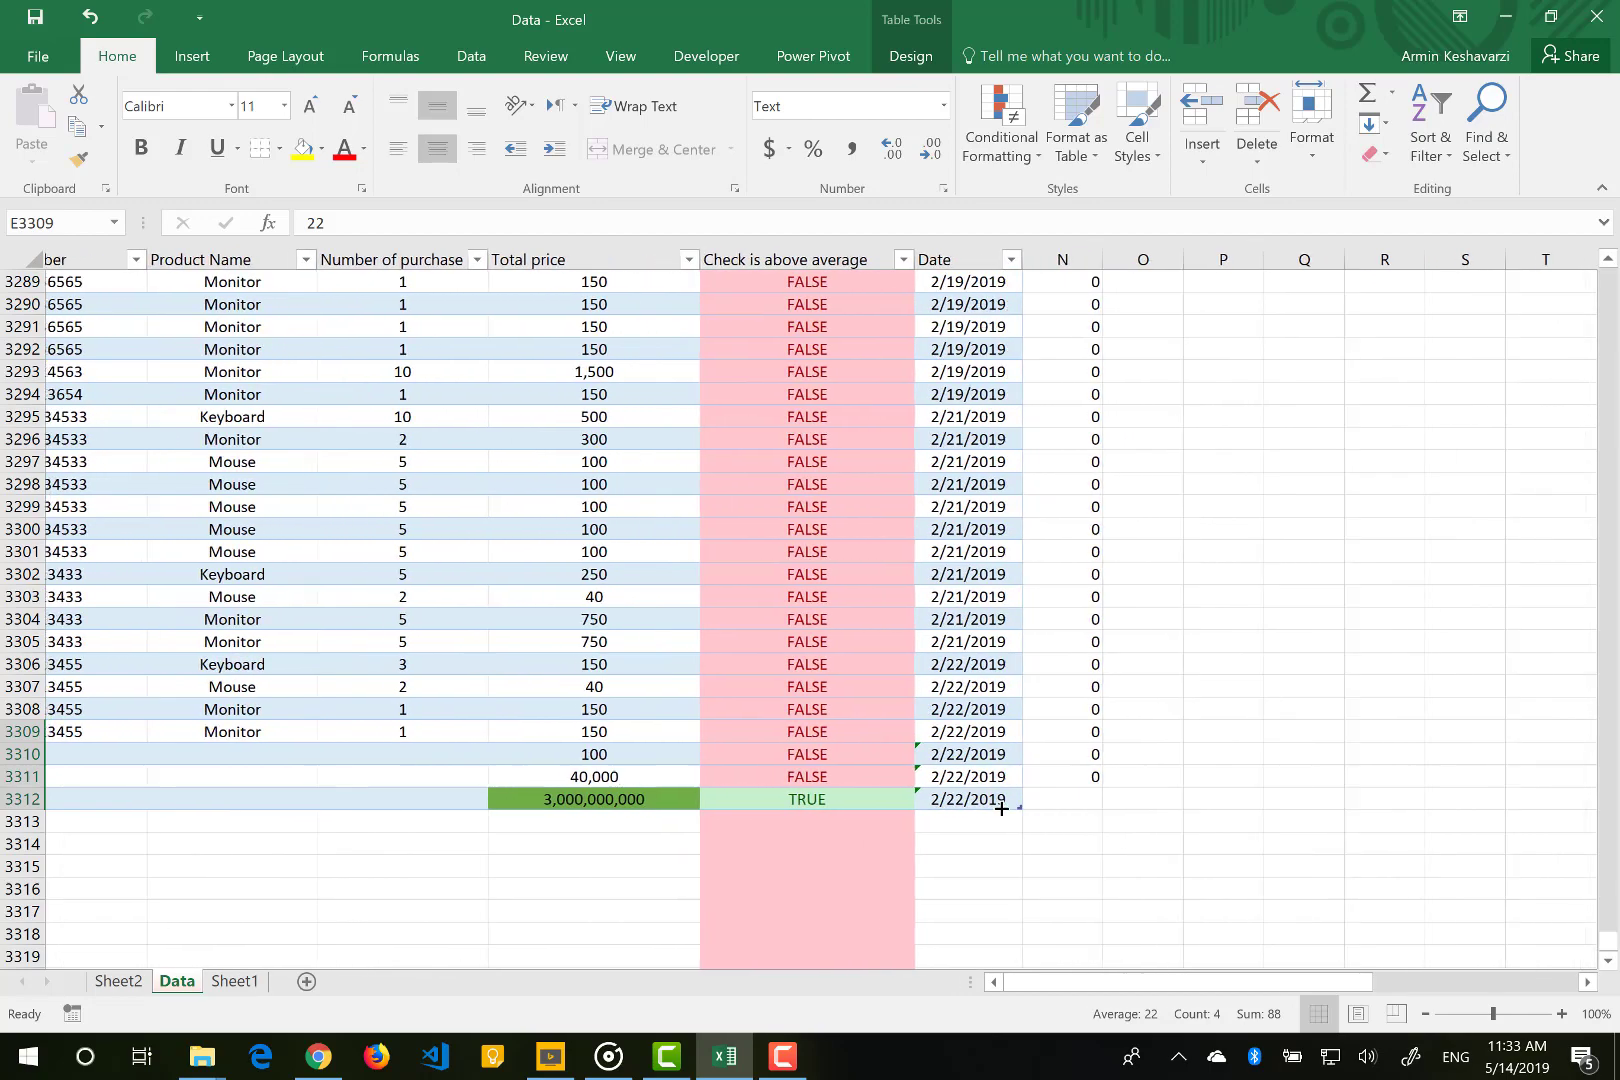
scroll(1001, 808, left, 1)
click(1088, 733)
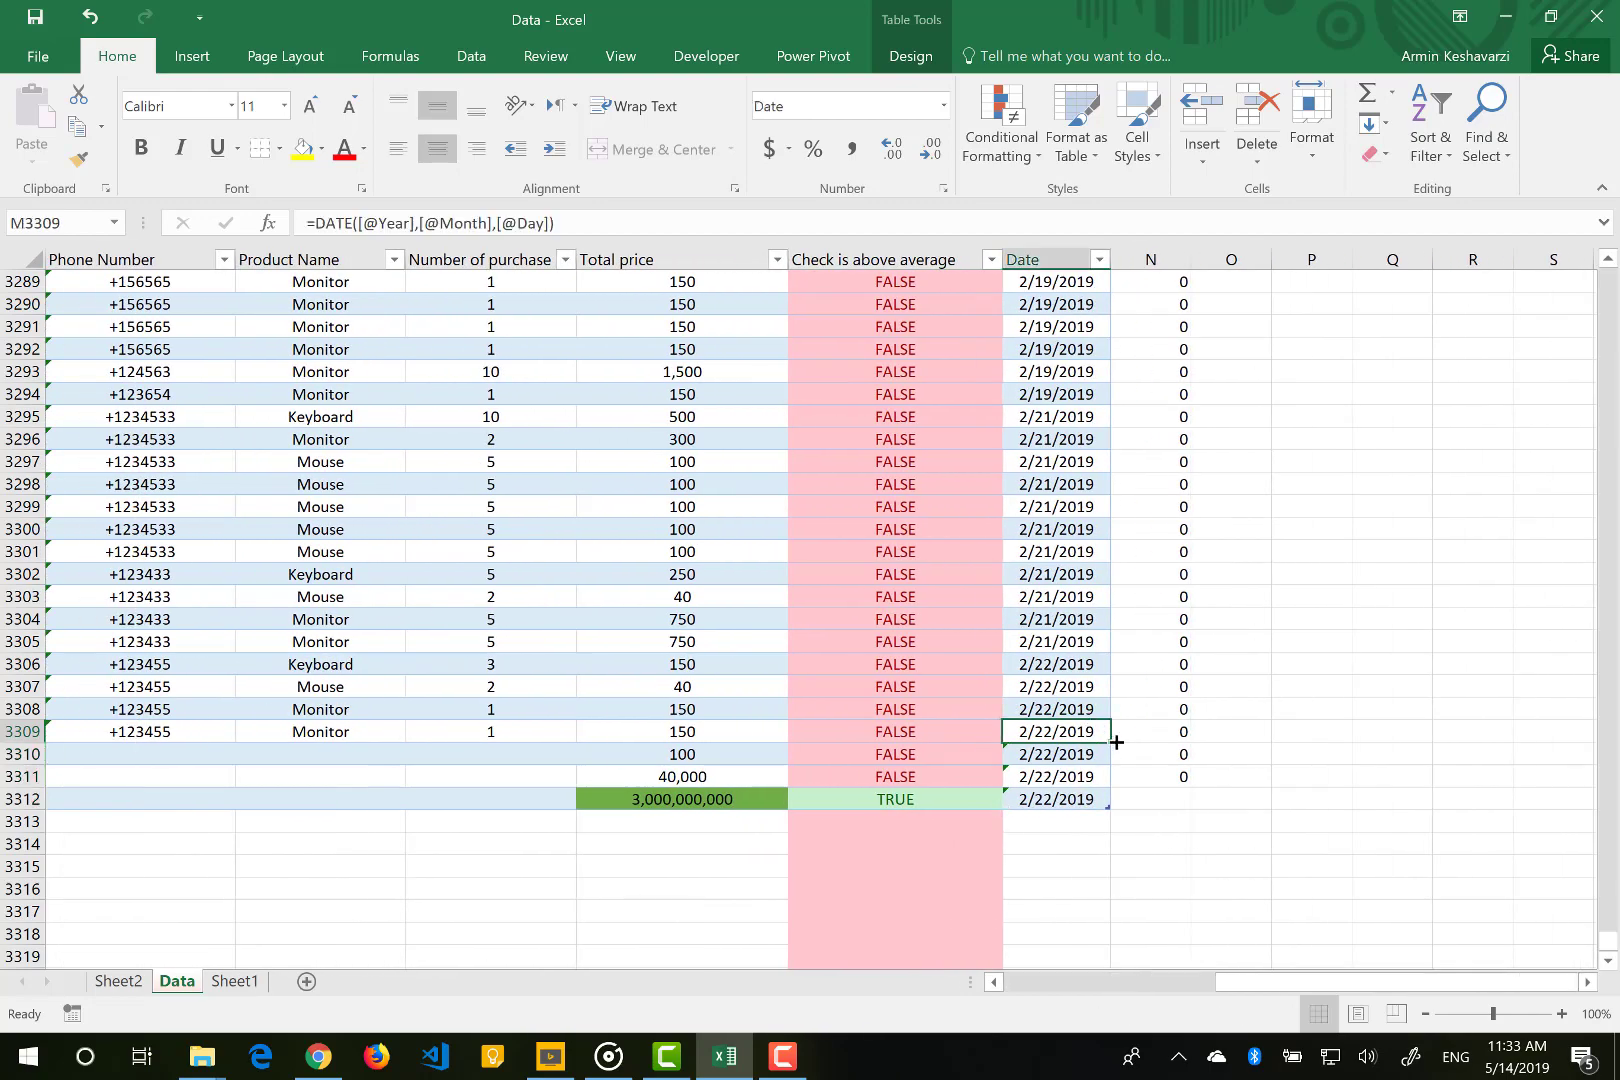
double_click(1108, 741)
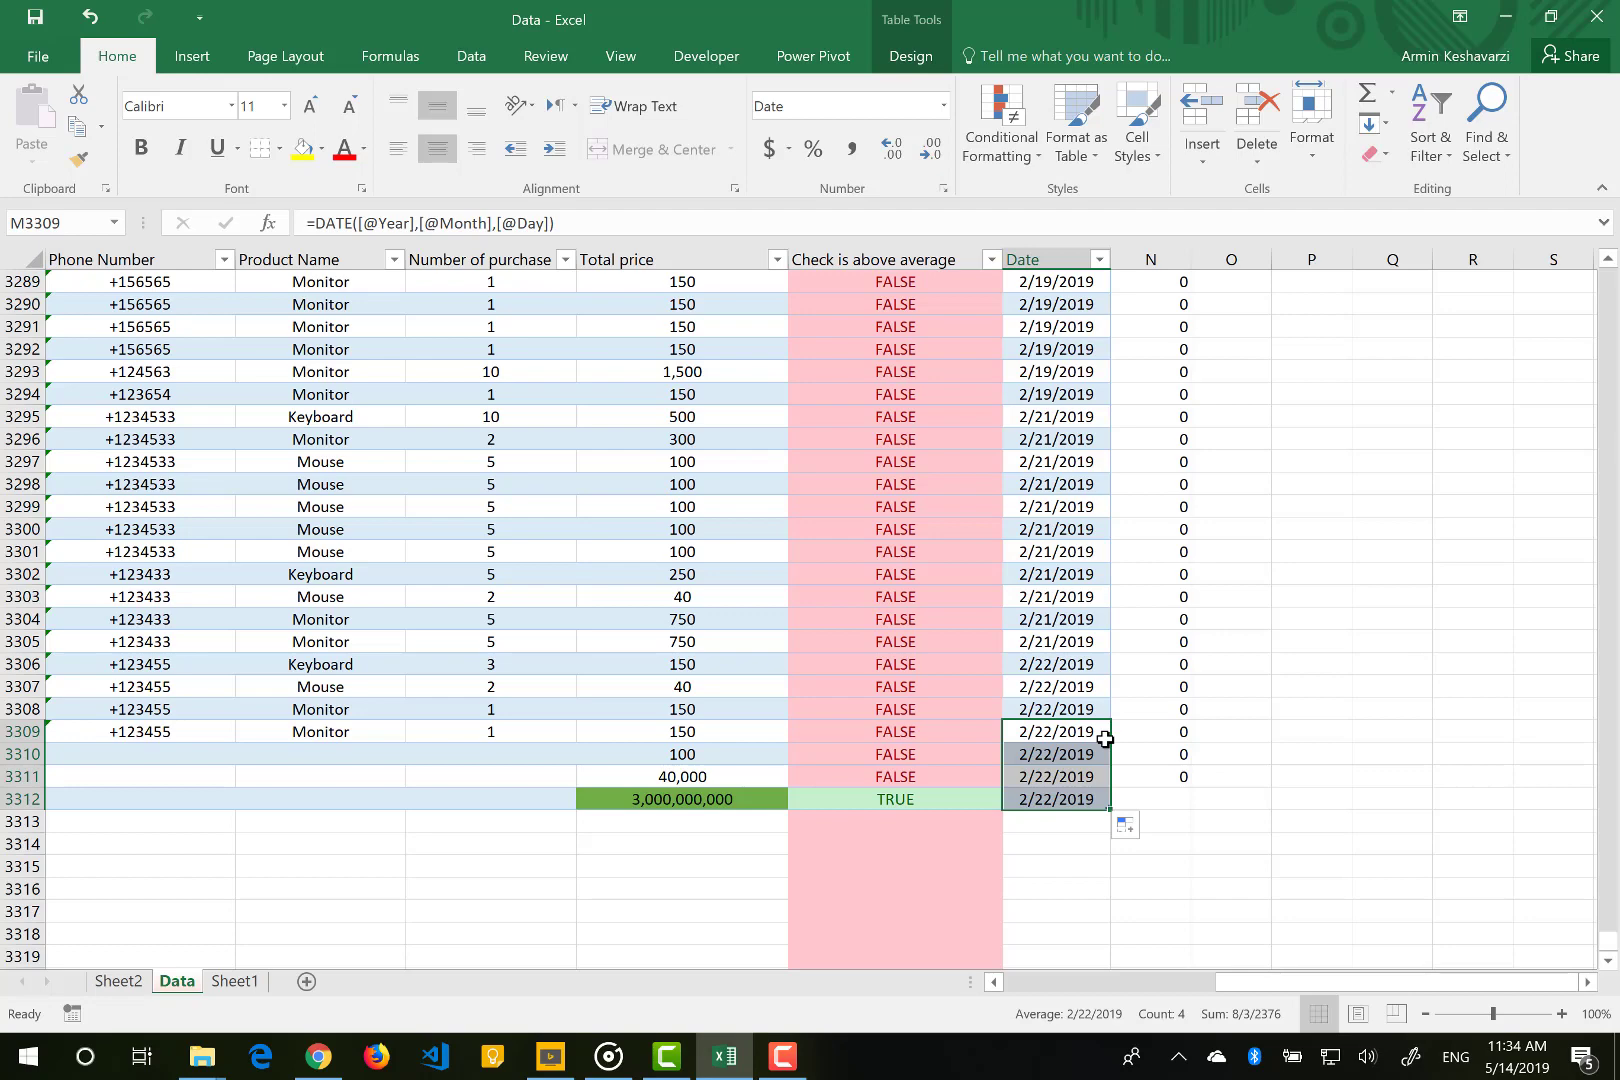
click(1024, 250)
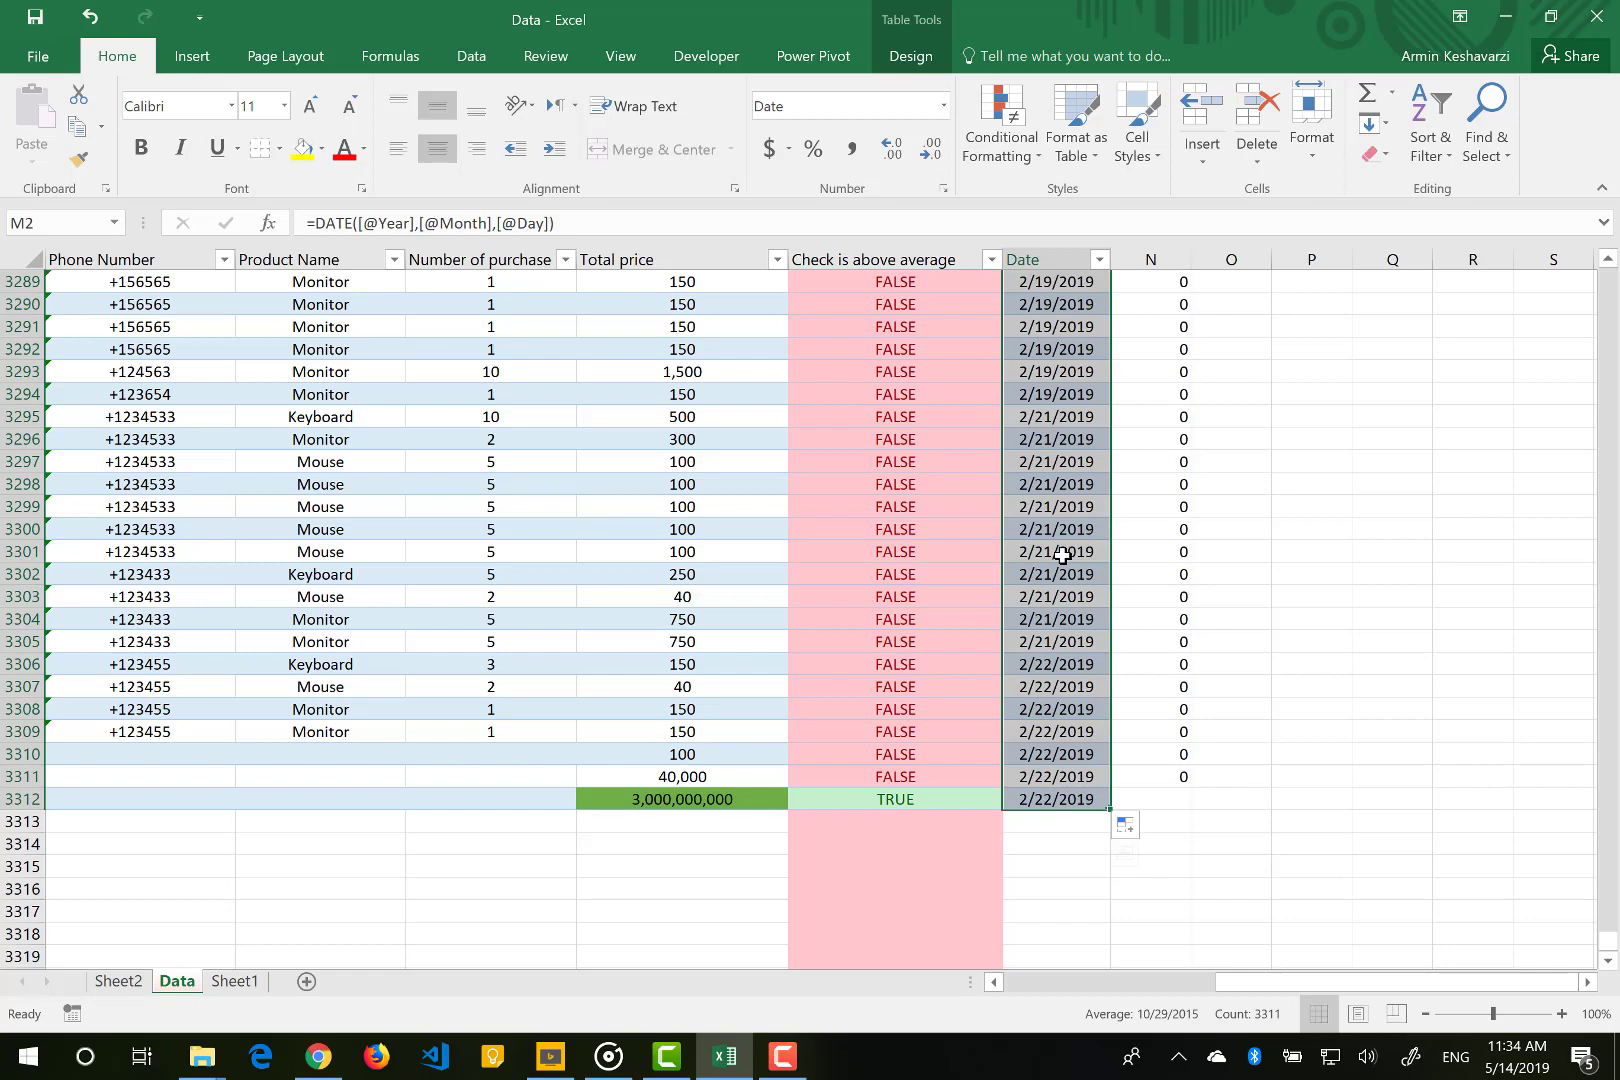
click(565, 592)
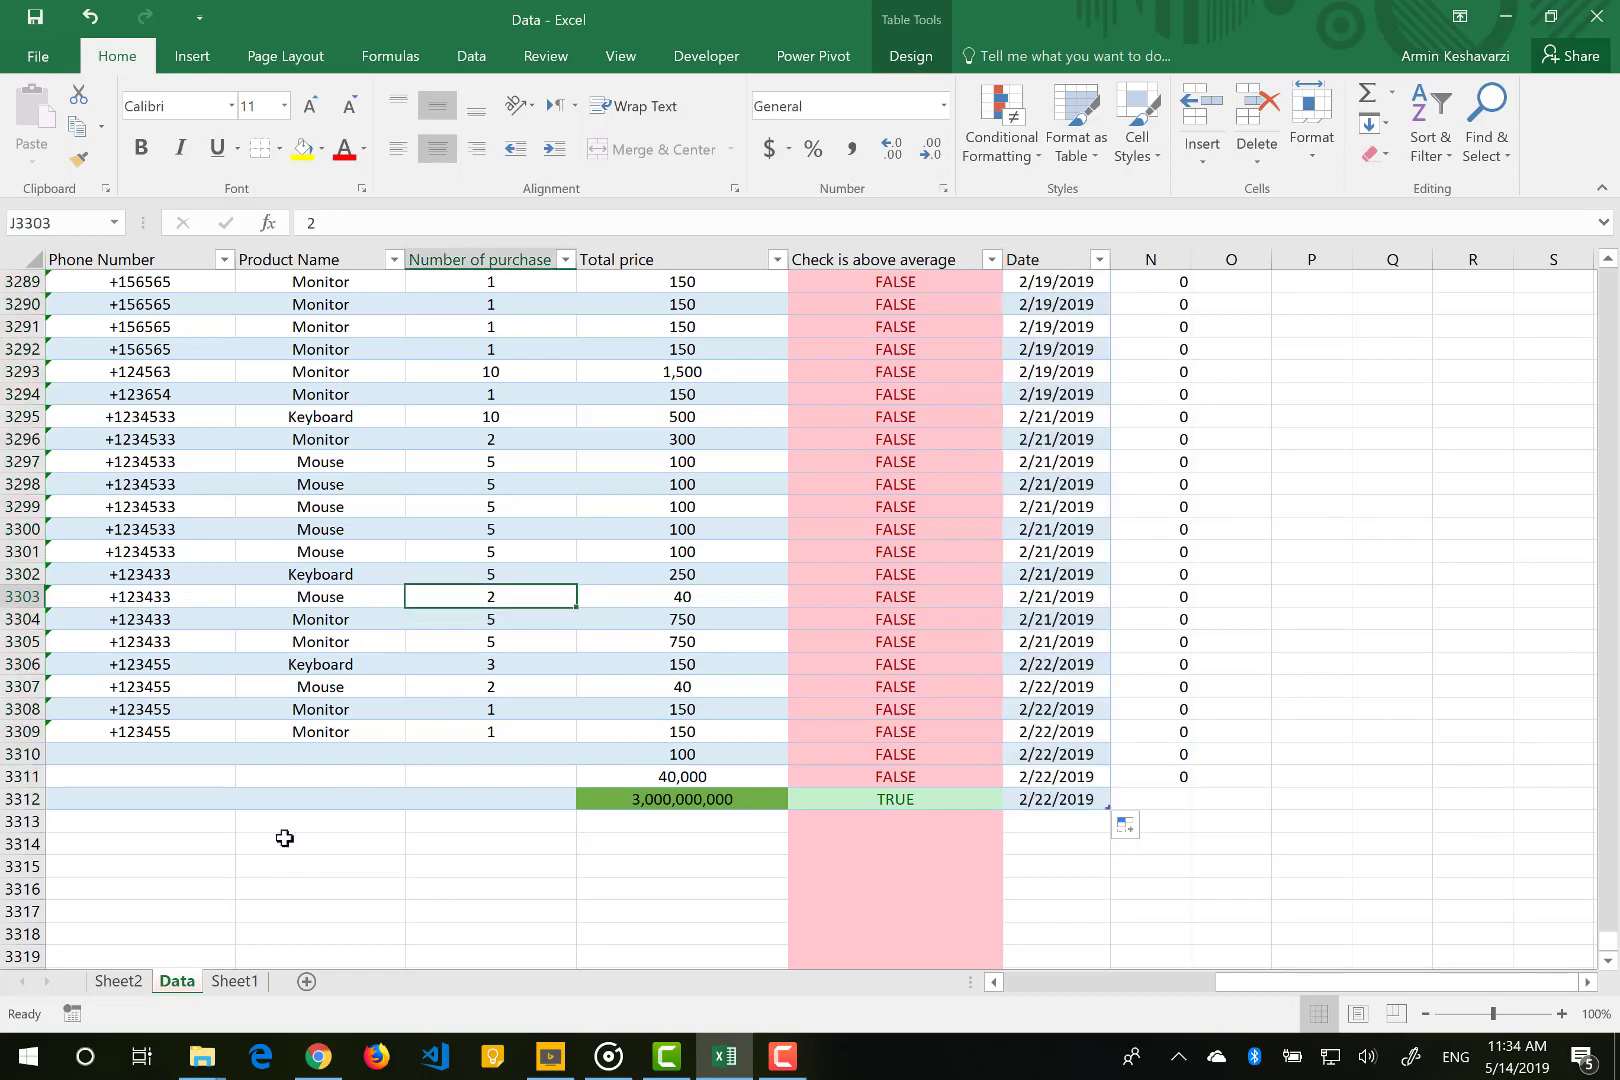
click(118, 981)
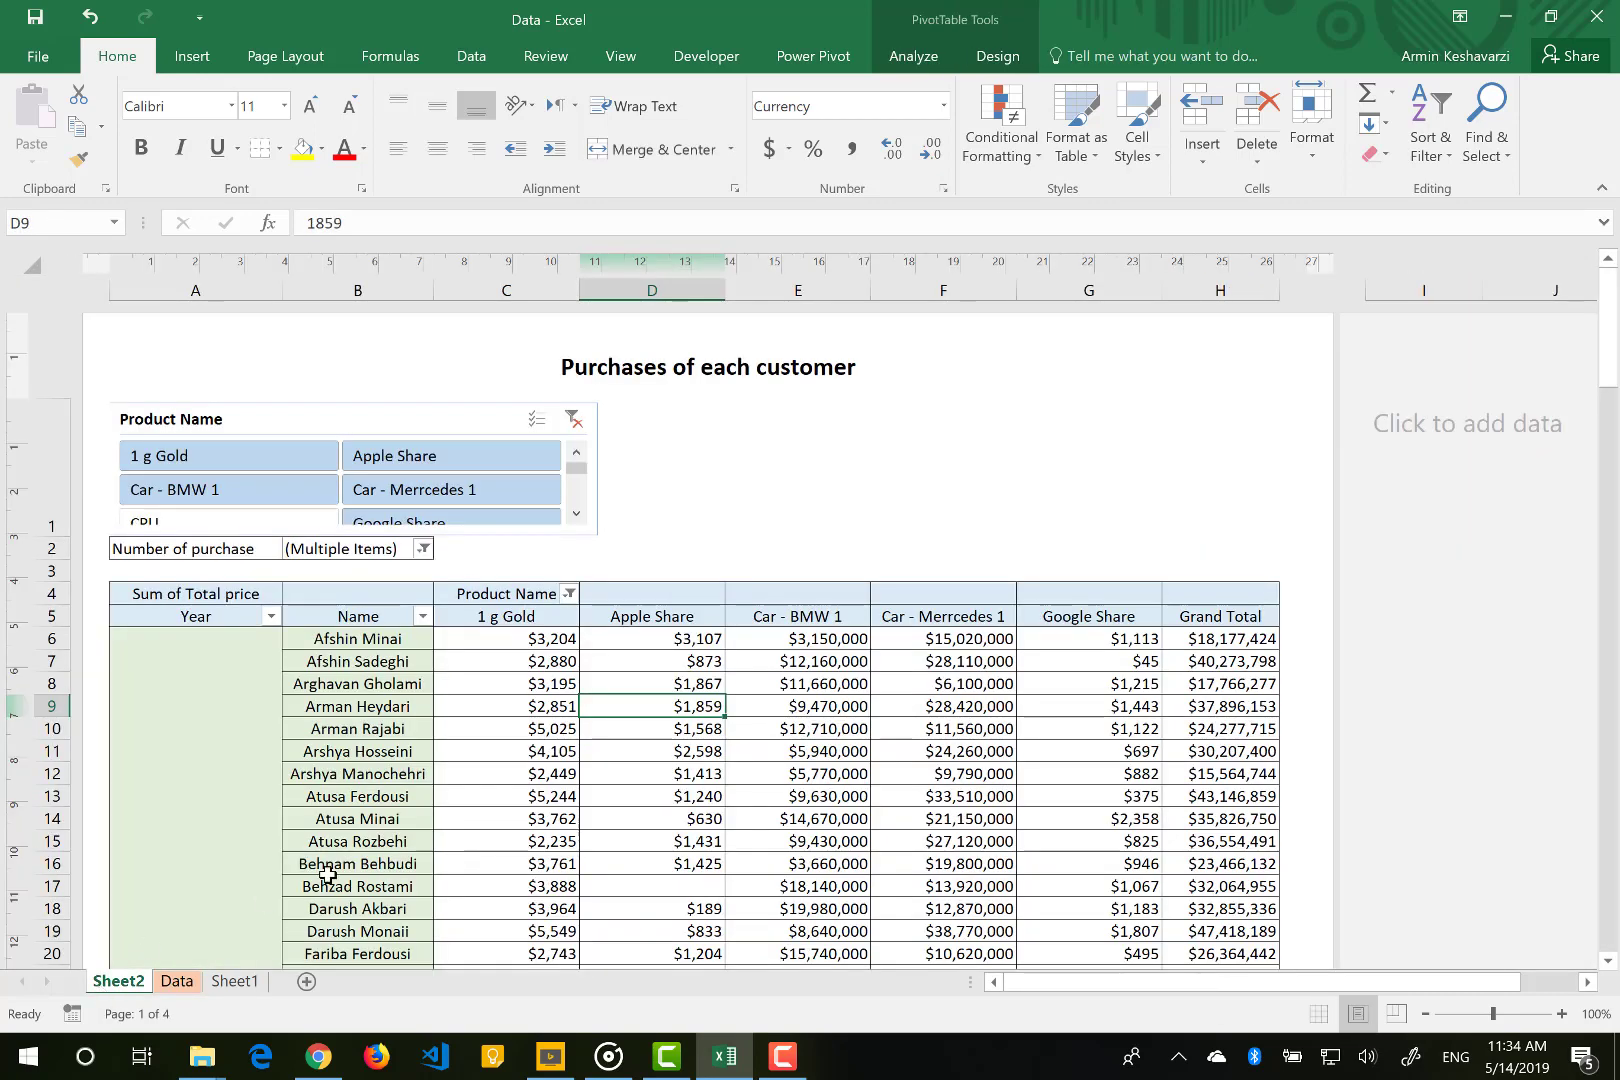
Open the pivot table's Field List, which still shows Column1 and no Date field.
click(925, 68)
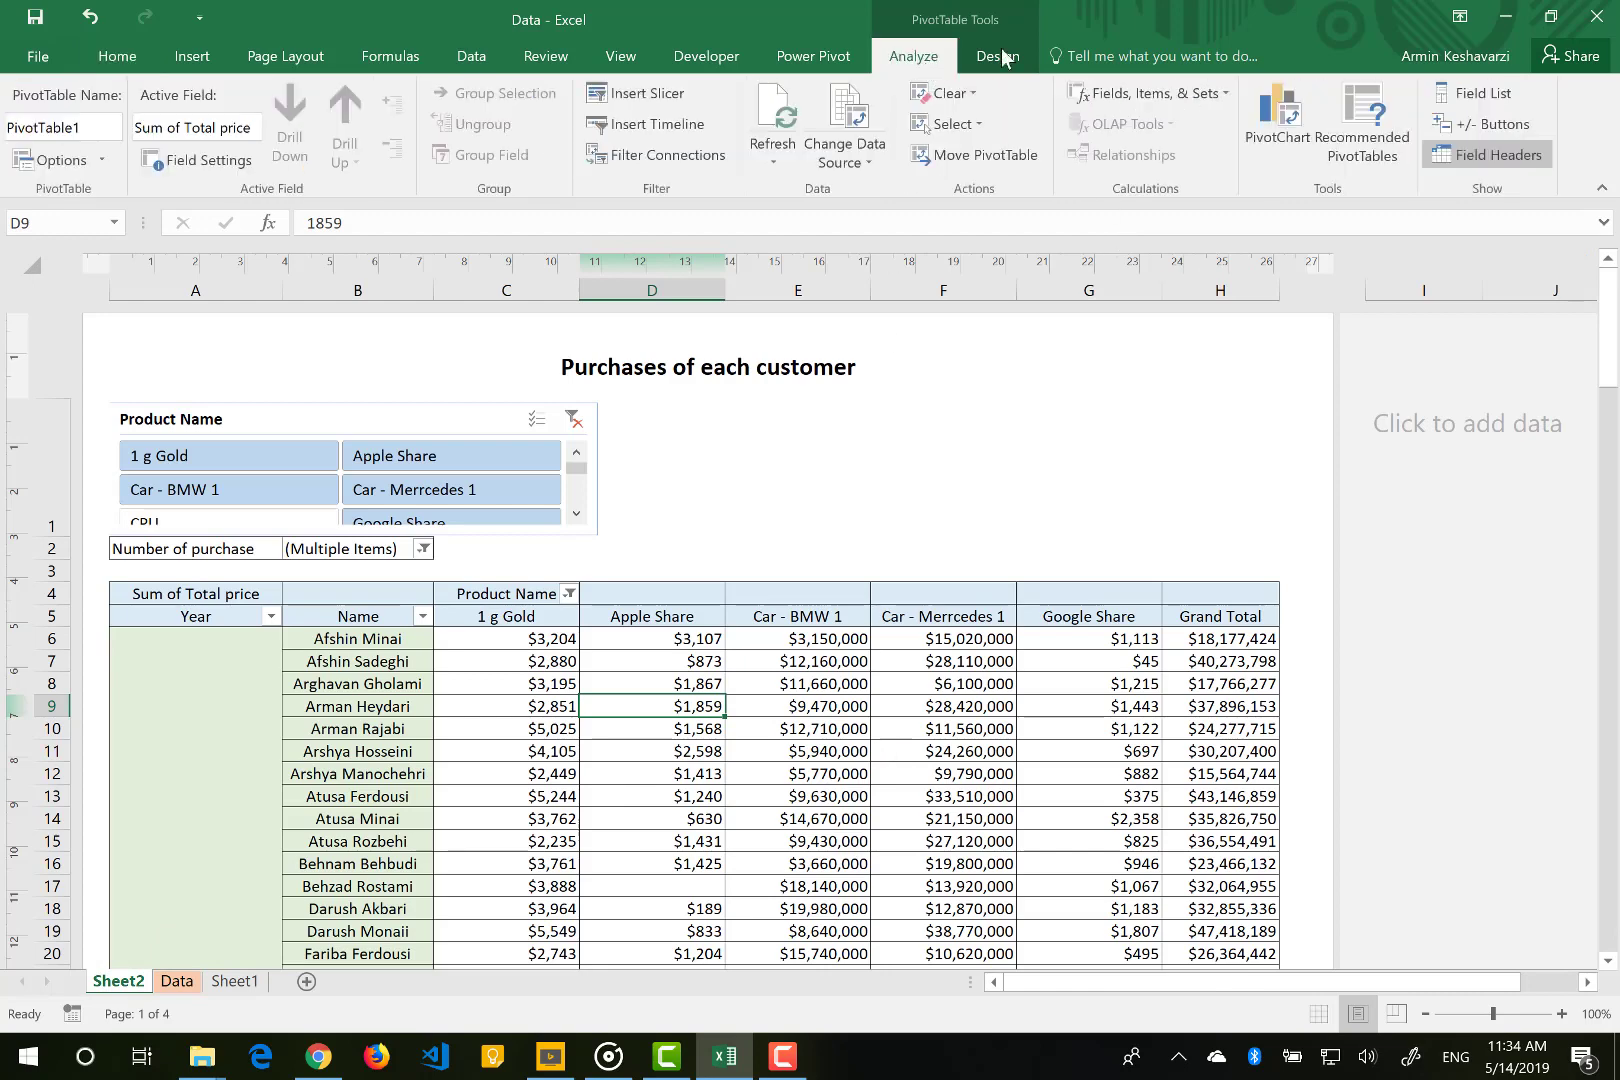
click(1487, 97)
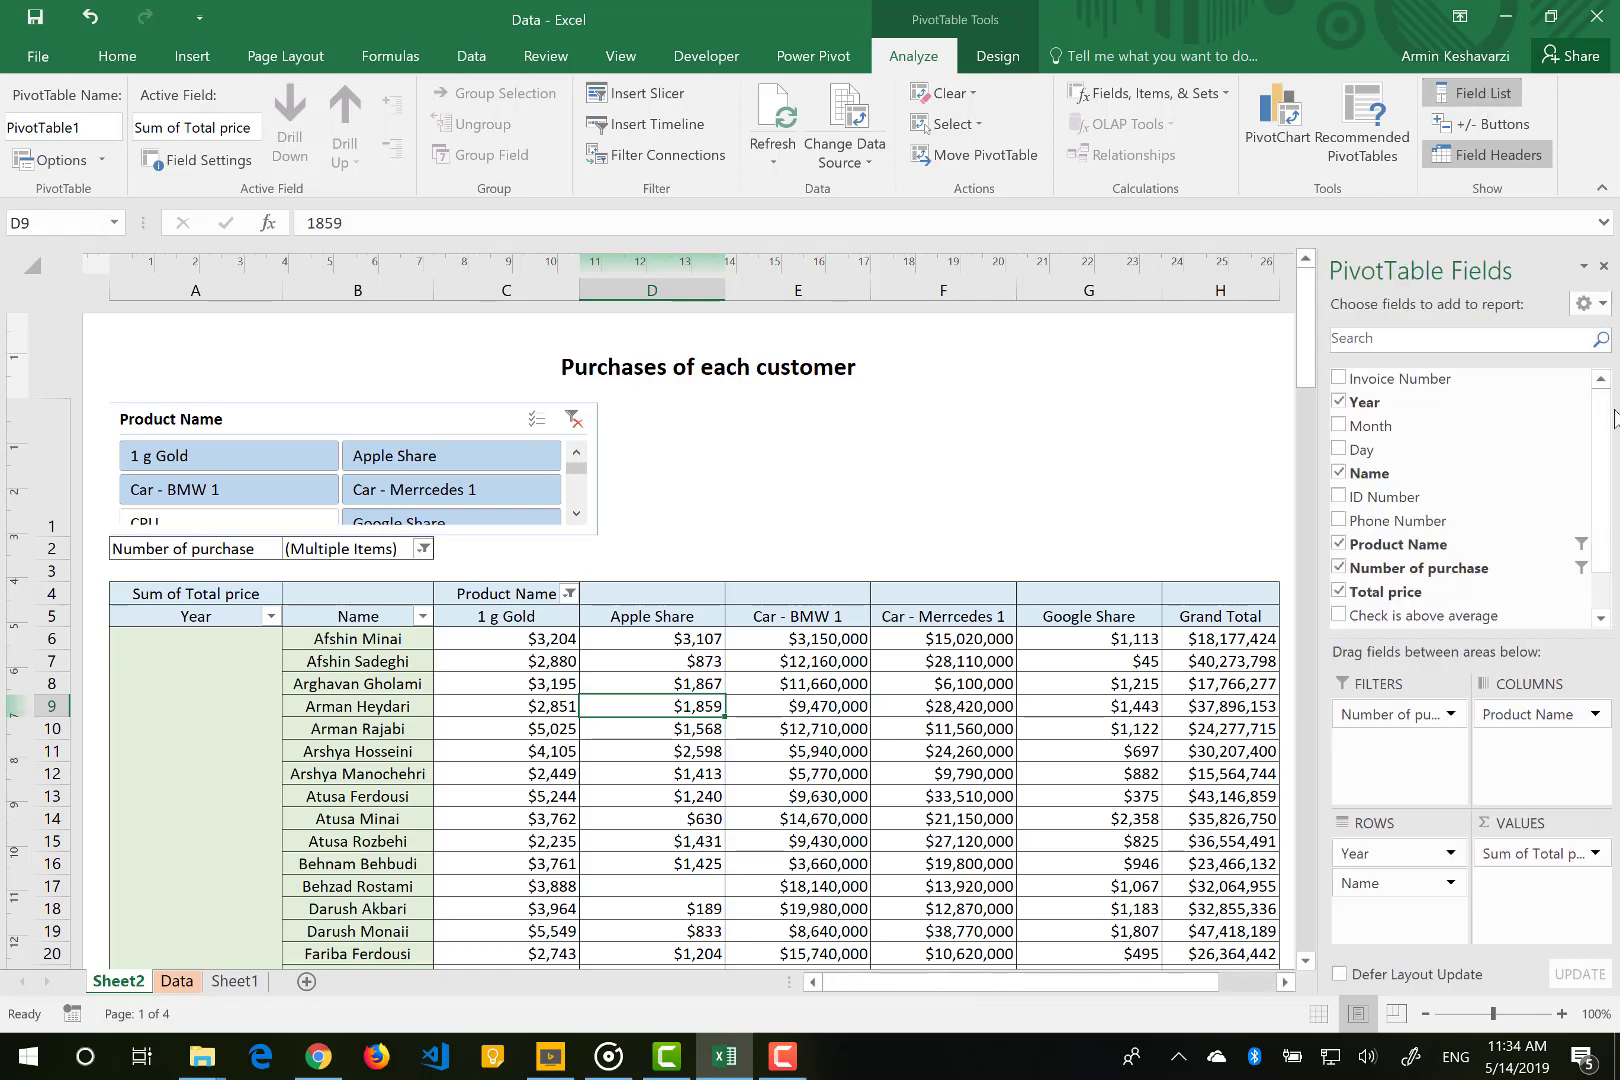
scroll(1605, 440, down, 1)
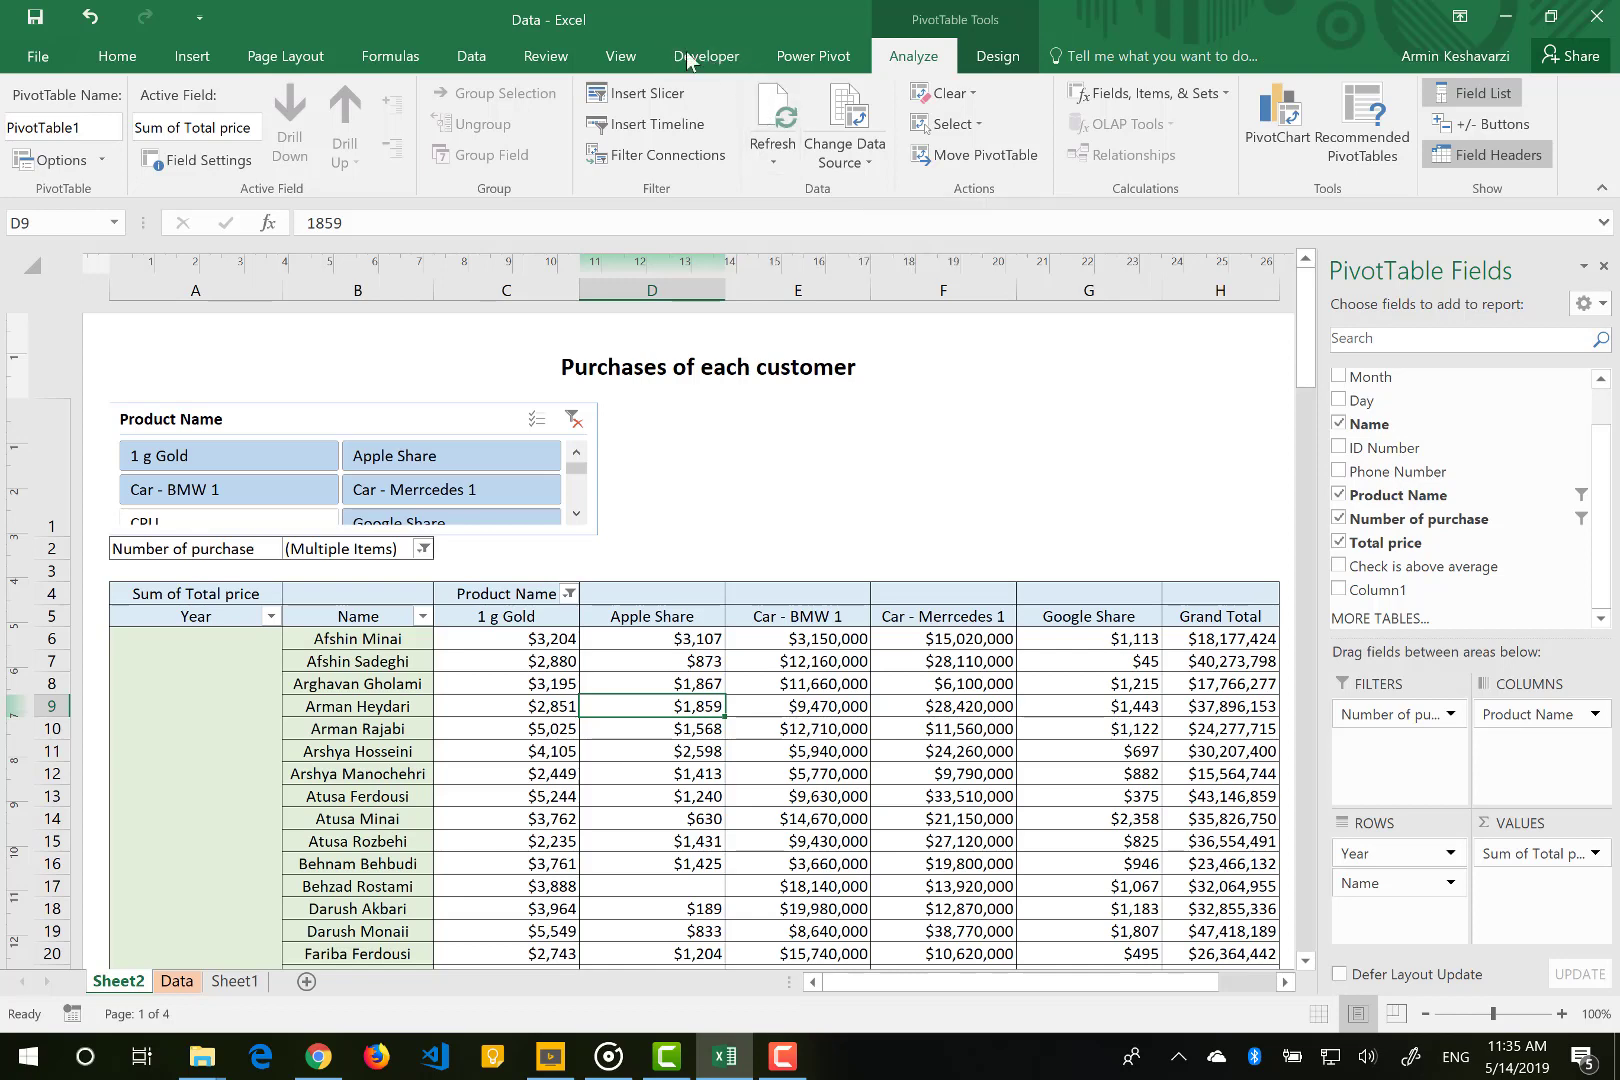
Refresh the customer pivot table so its field list shows Date instead of Column1.
click(469, 56)
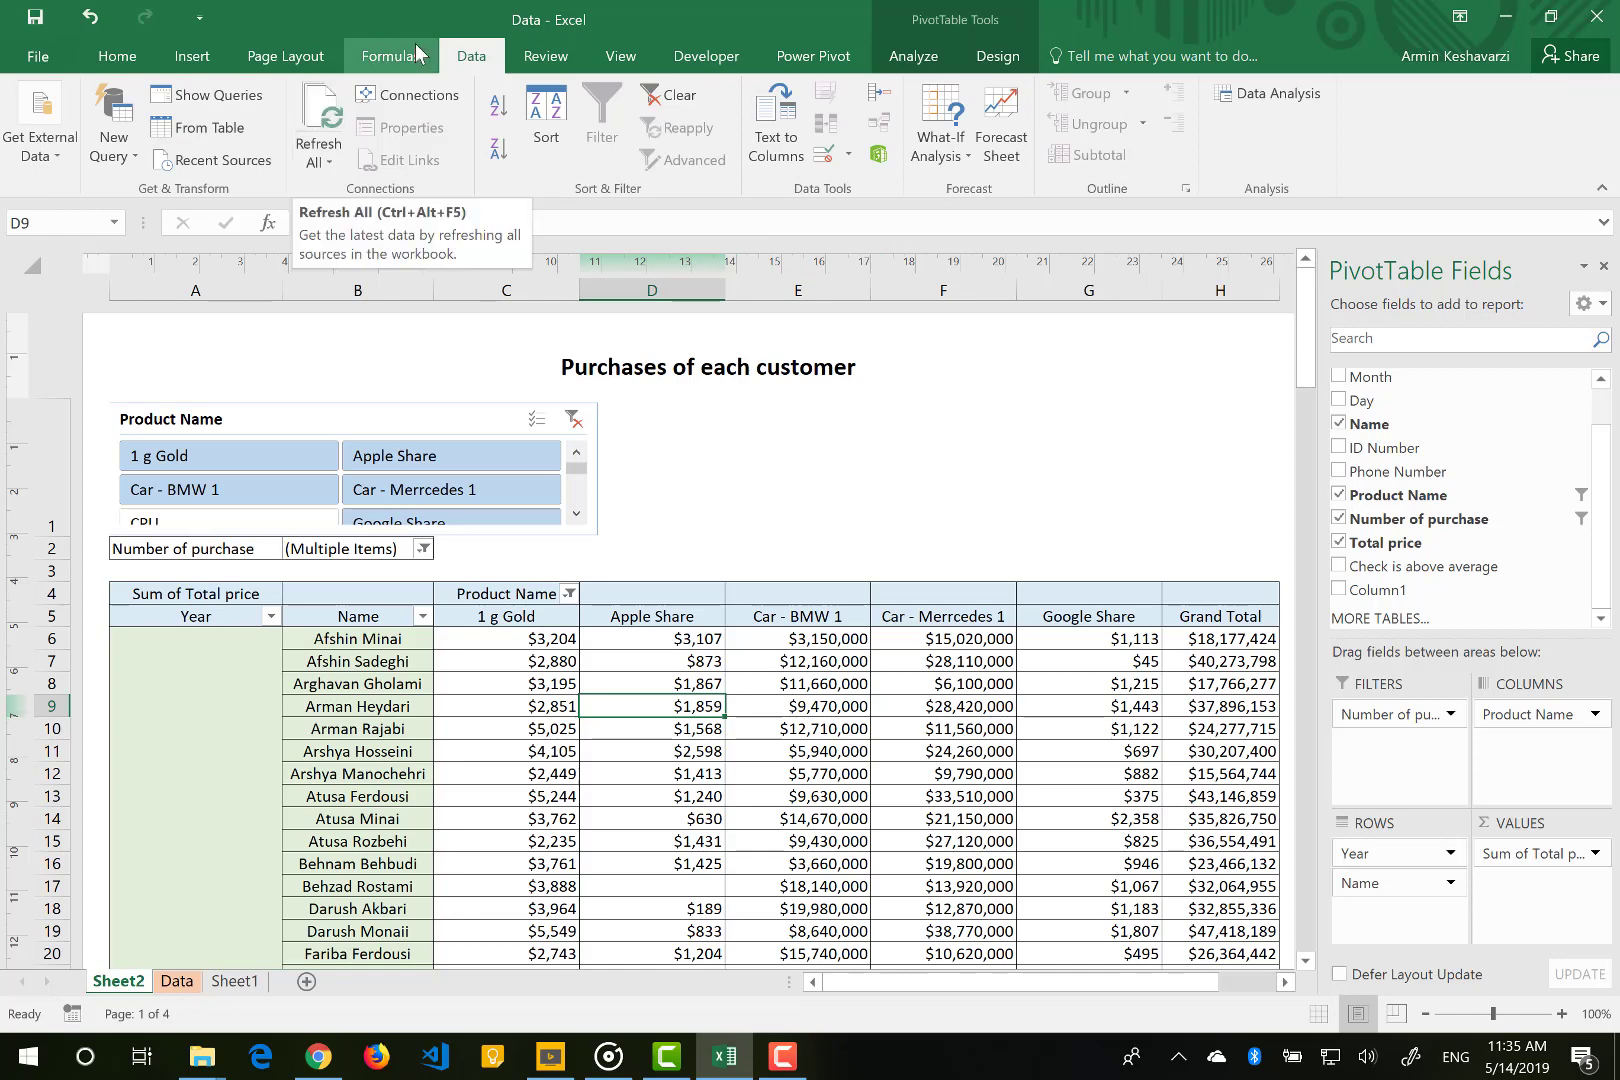
click(906, 60)
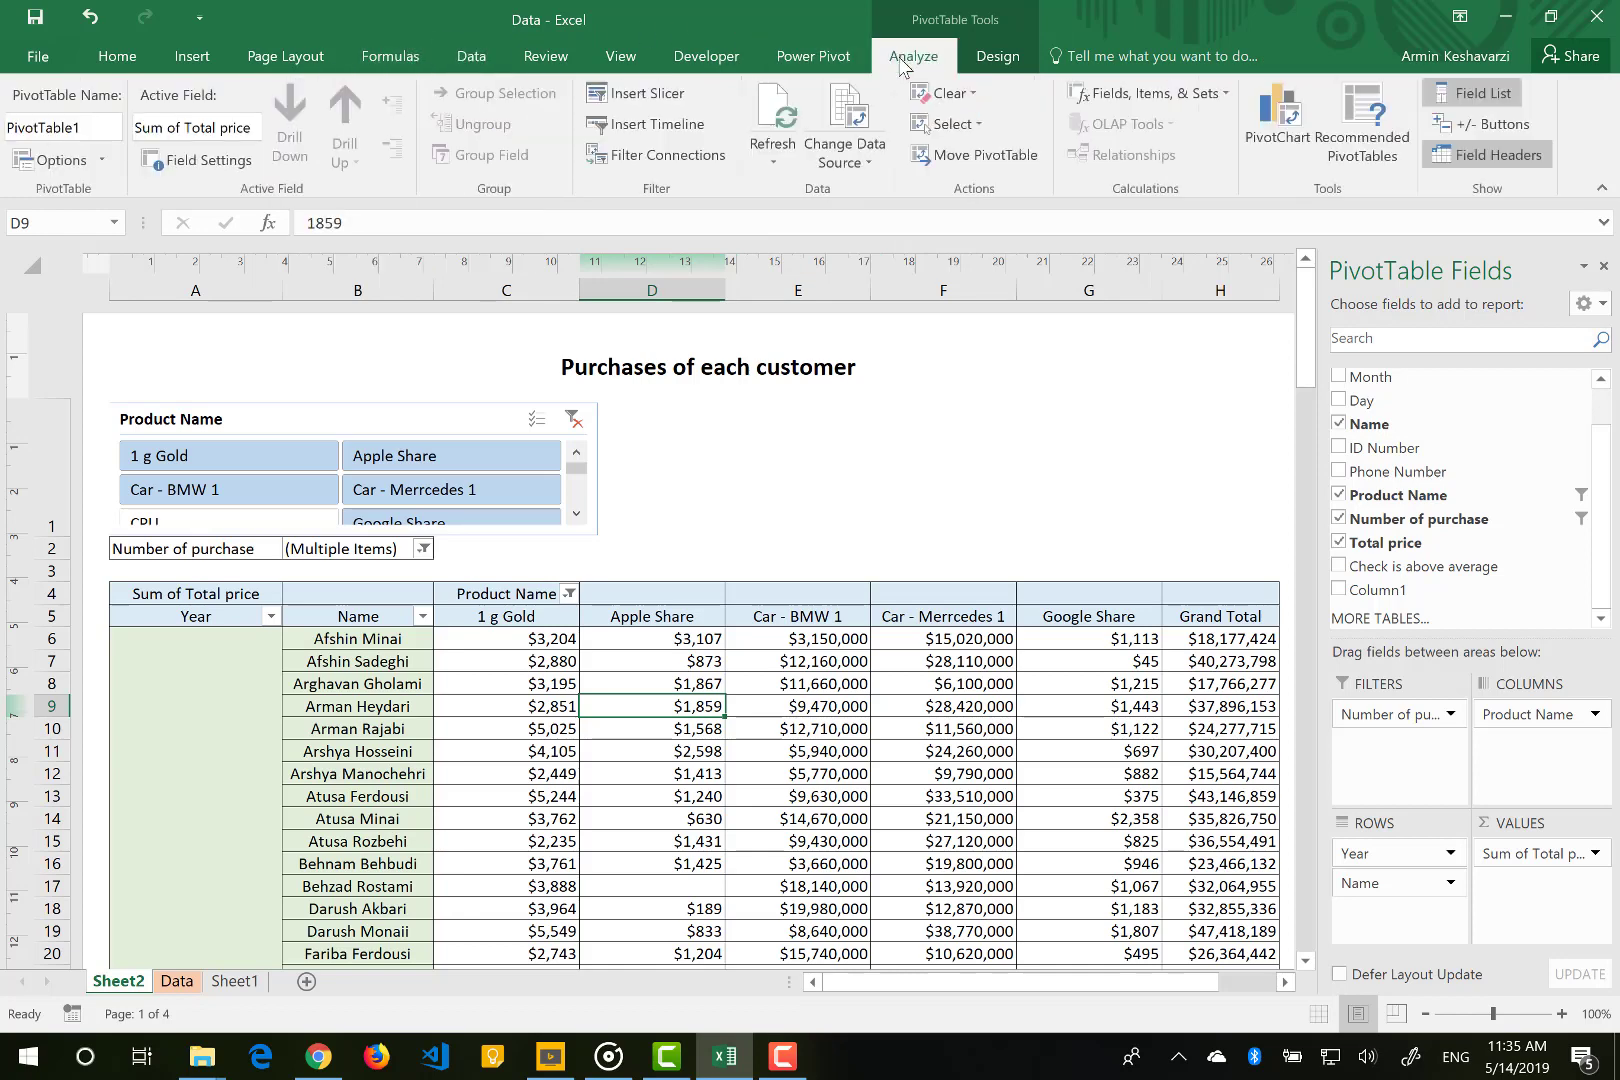
click(773, 152)
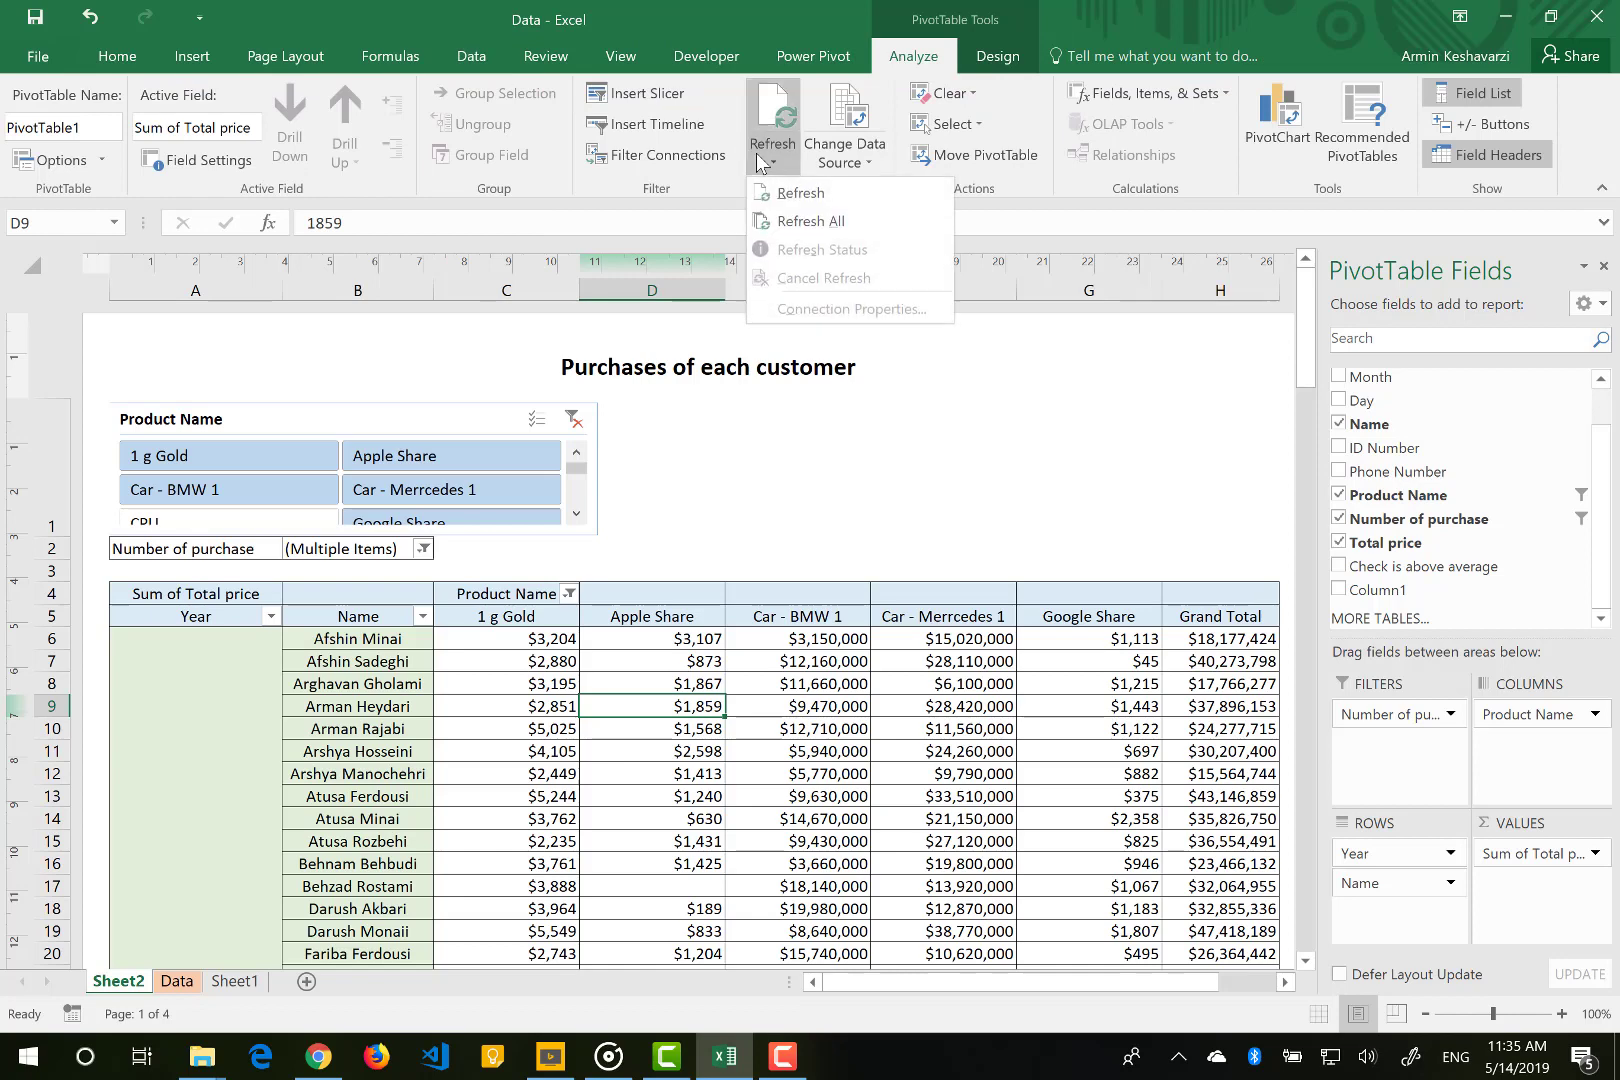
click(820, 192)
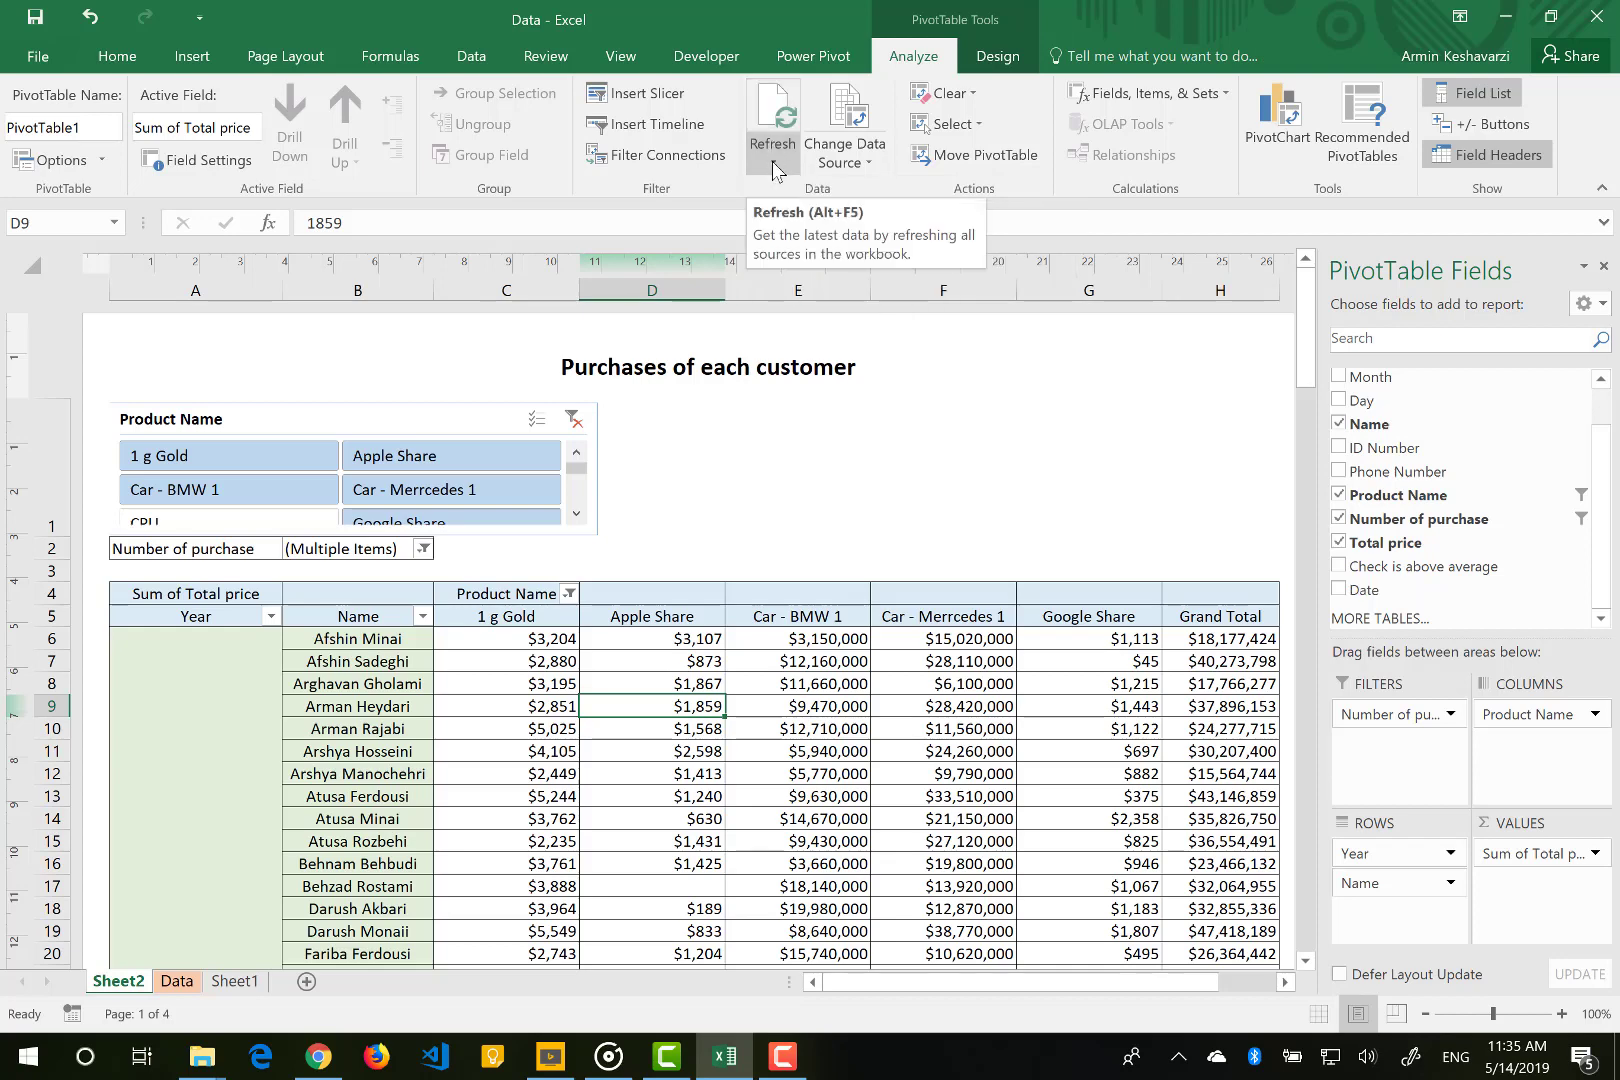
click(772, 161)
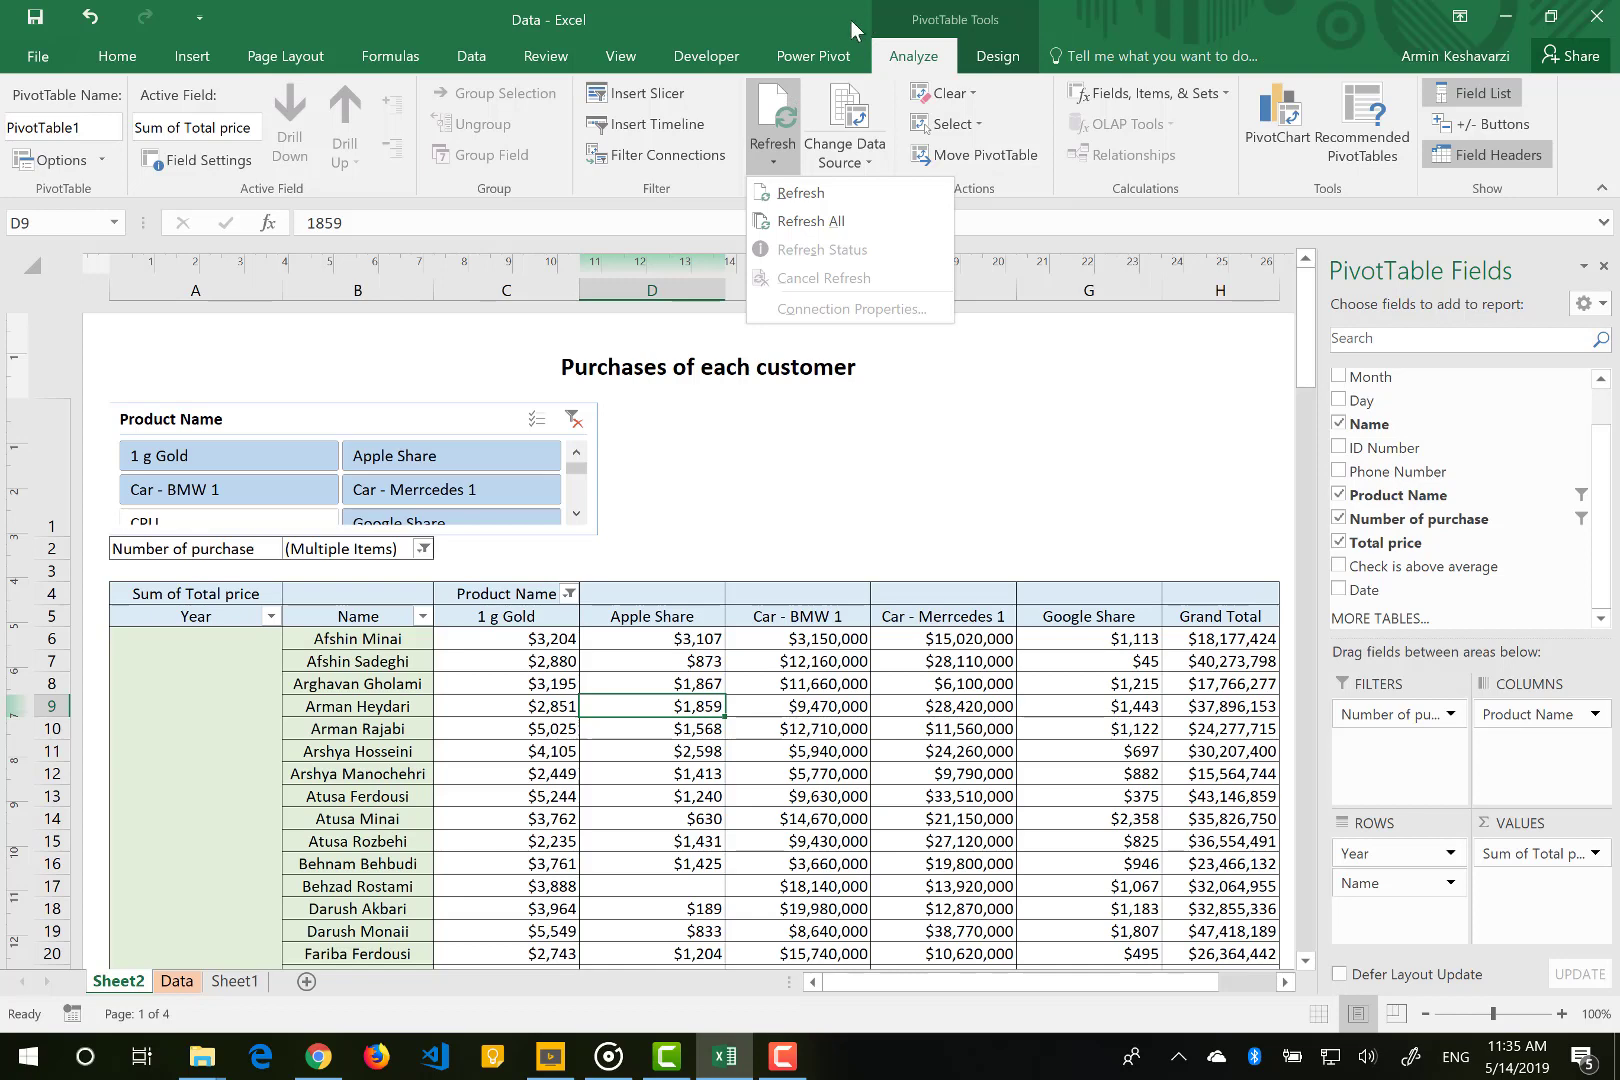
click(852, 32)
click(781, 113)
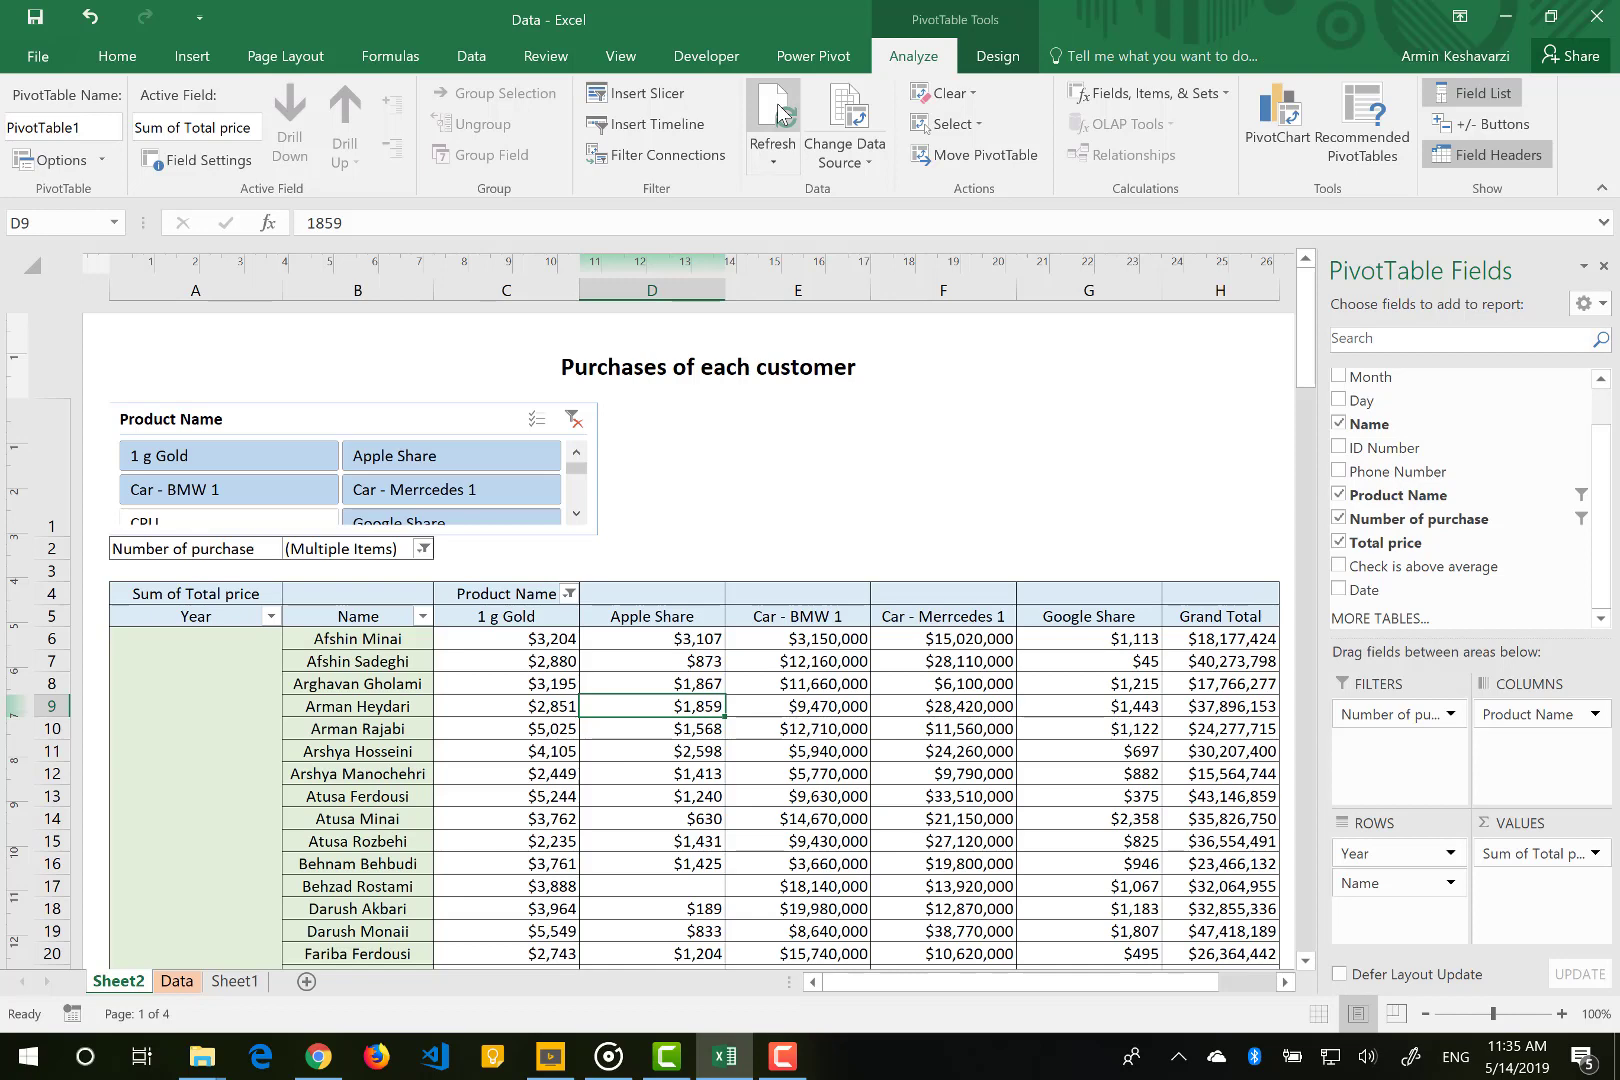
click(773, 158)
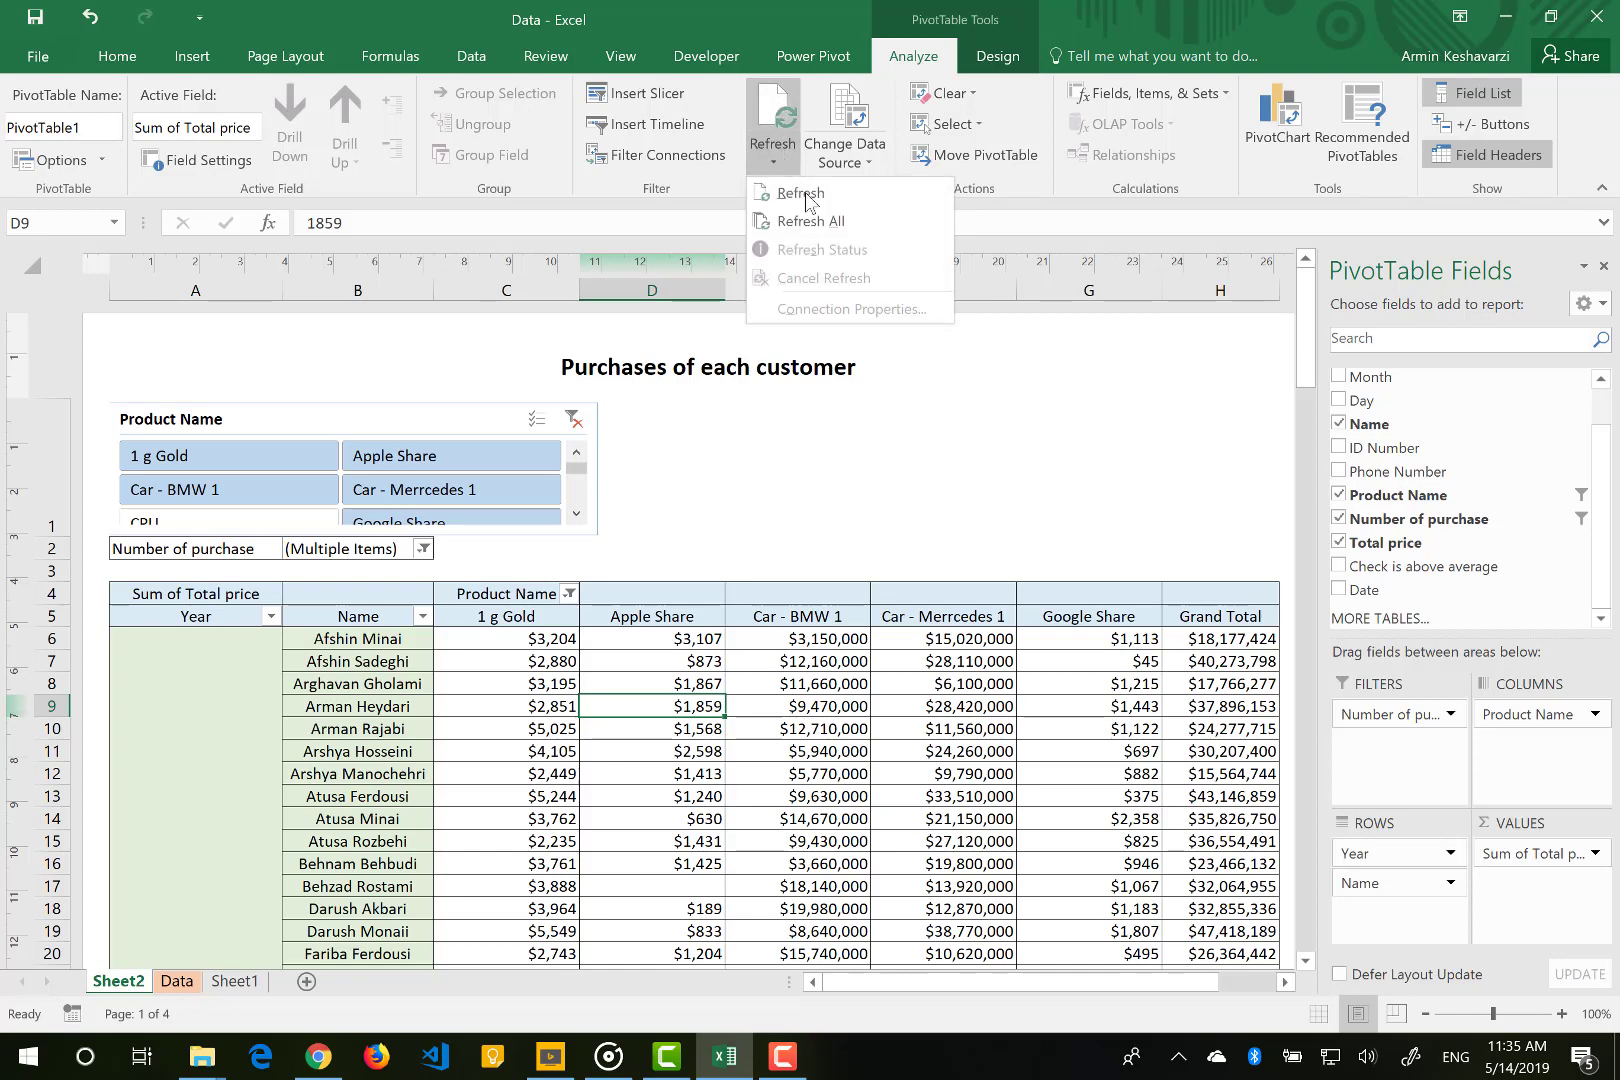
key(Escape)
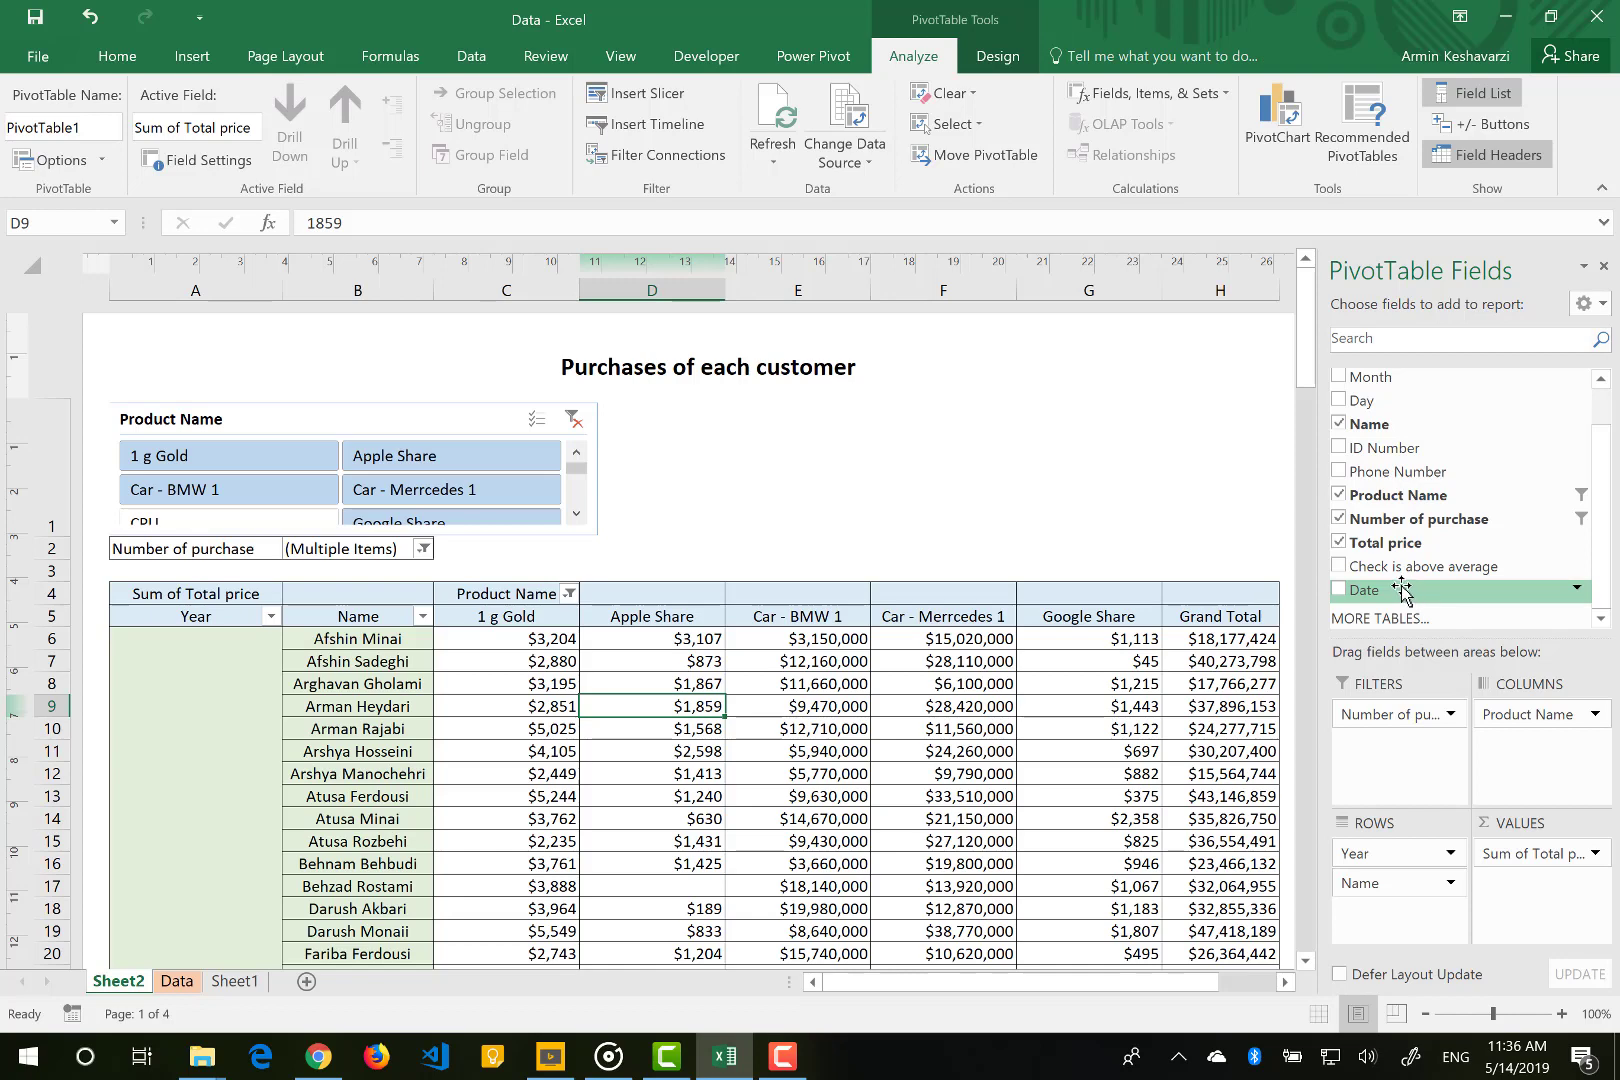
Insert a timeline for the Date field.
click(657, 125)
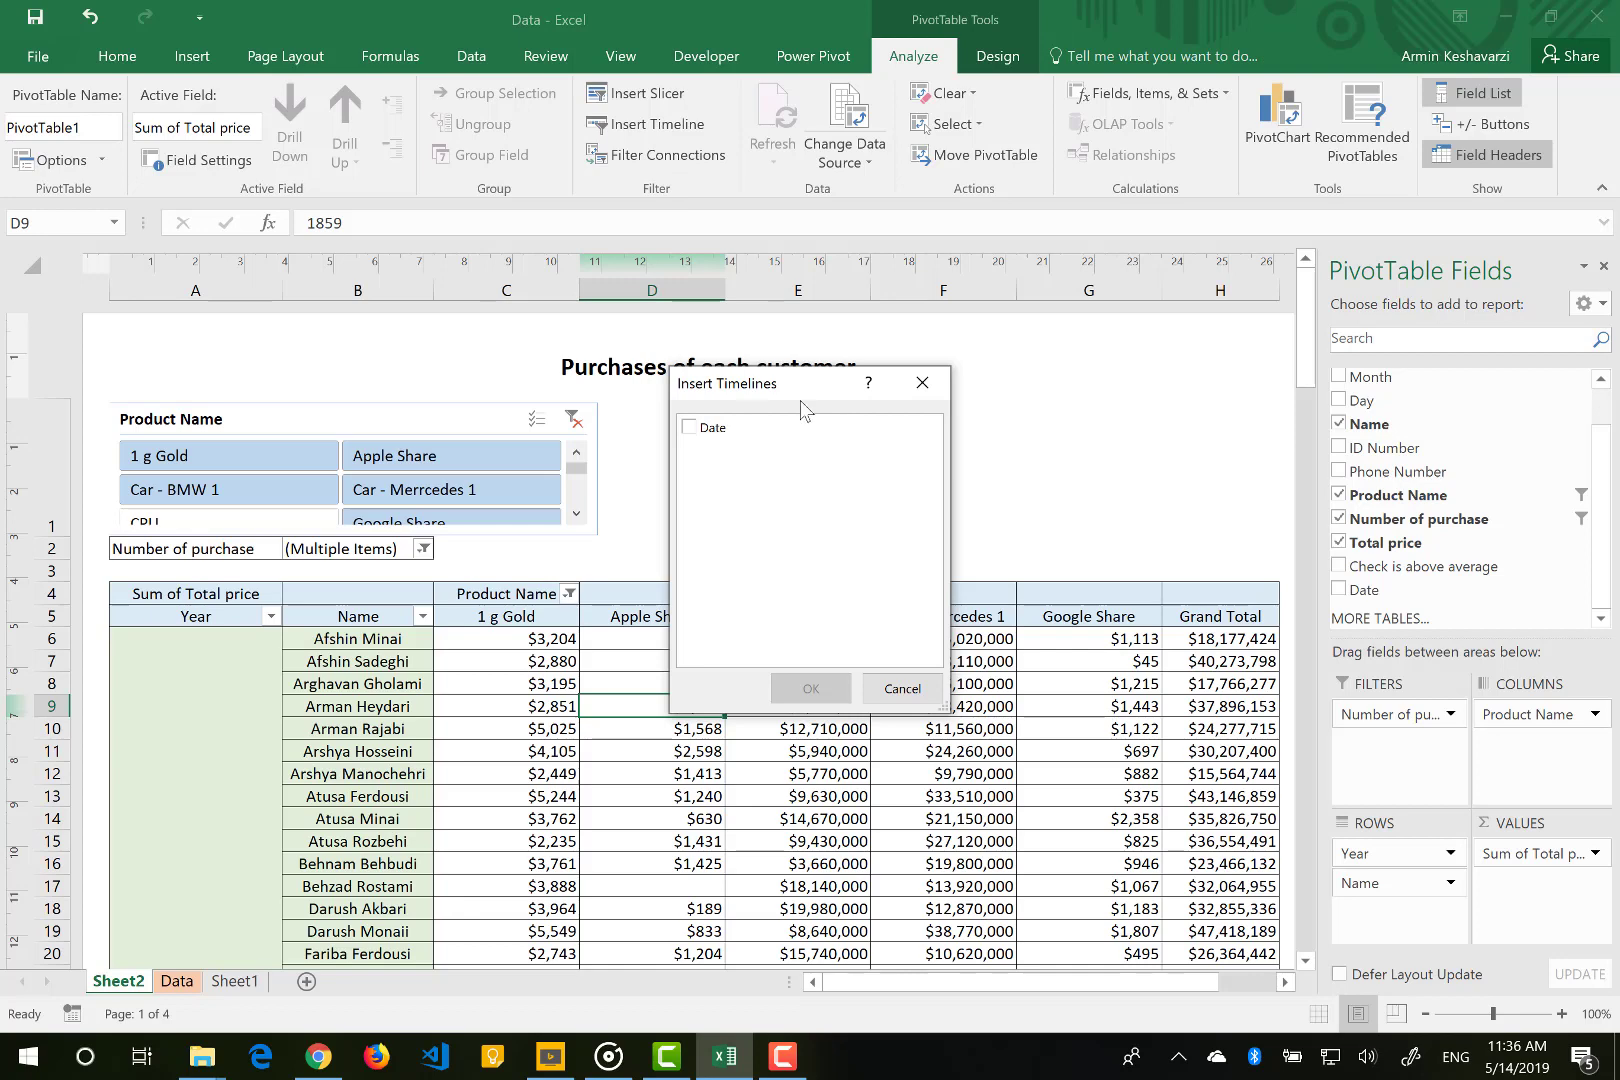
click(689, 428)
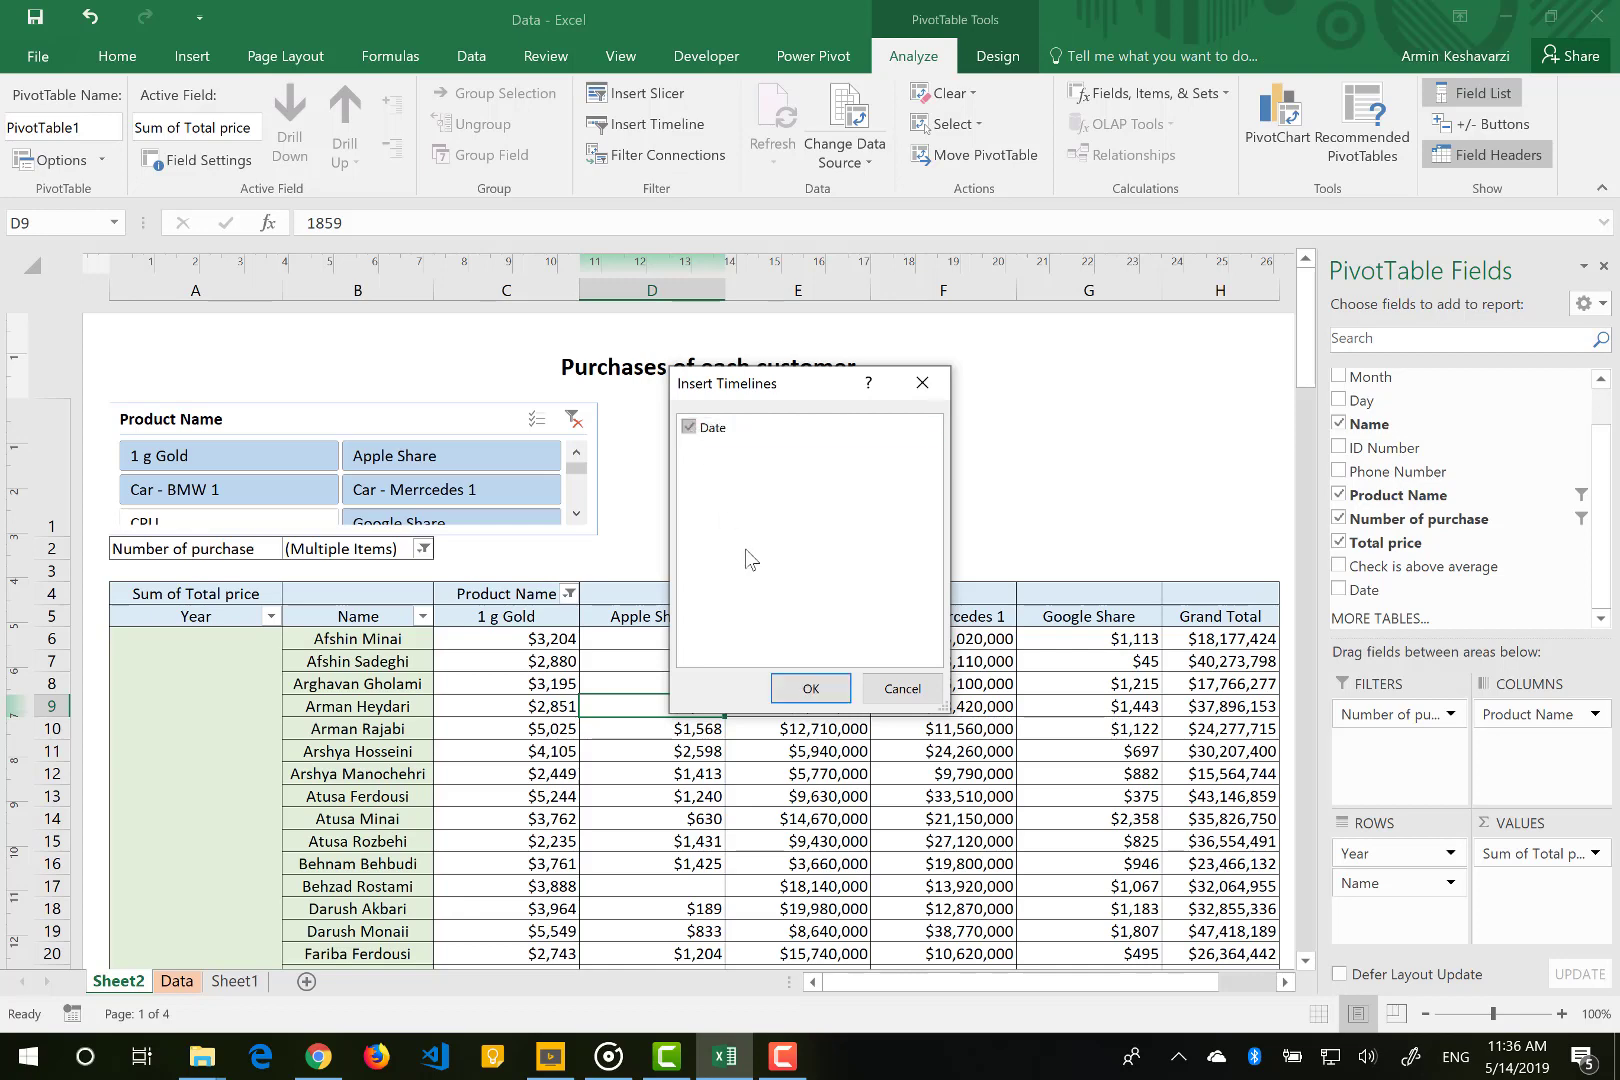
click(817, 693)
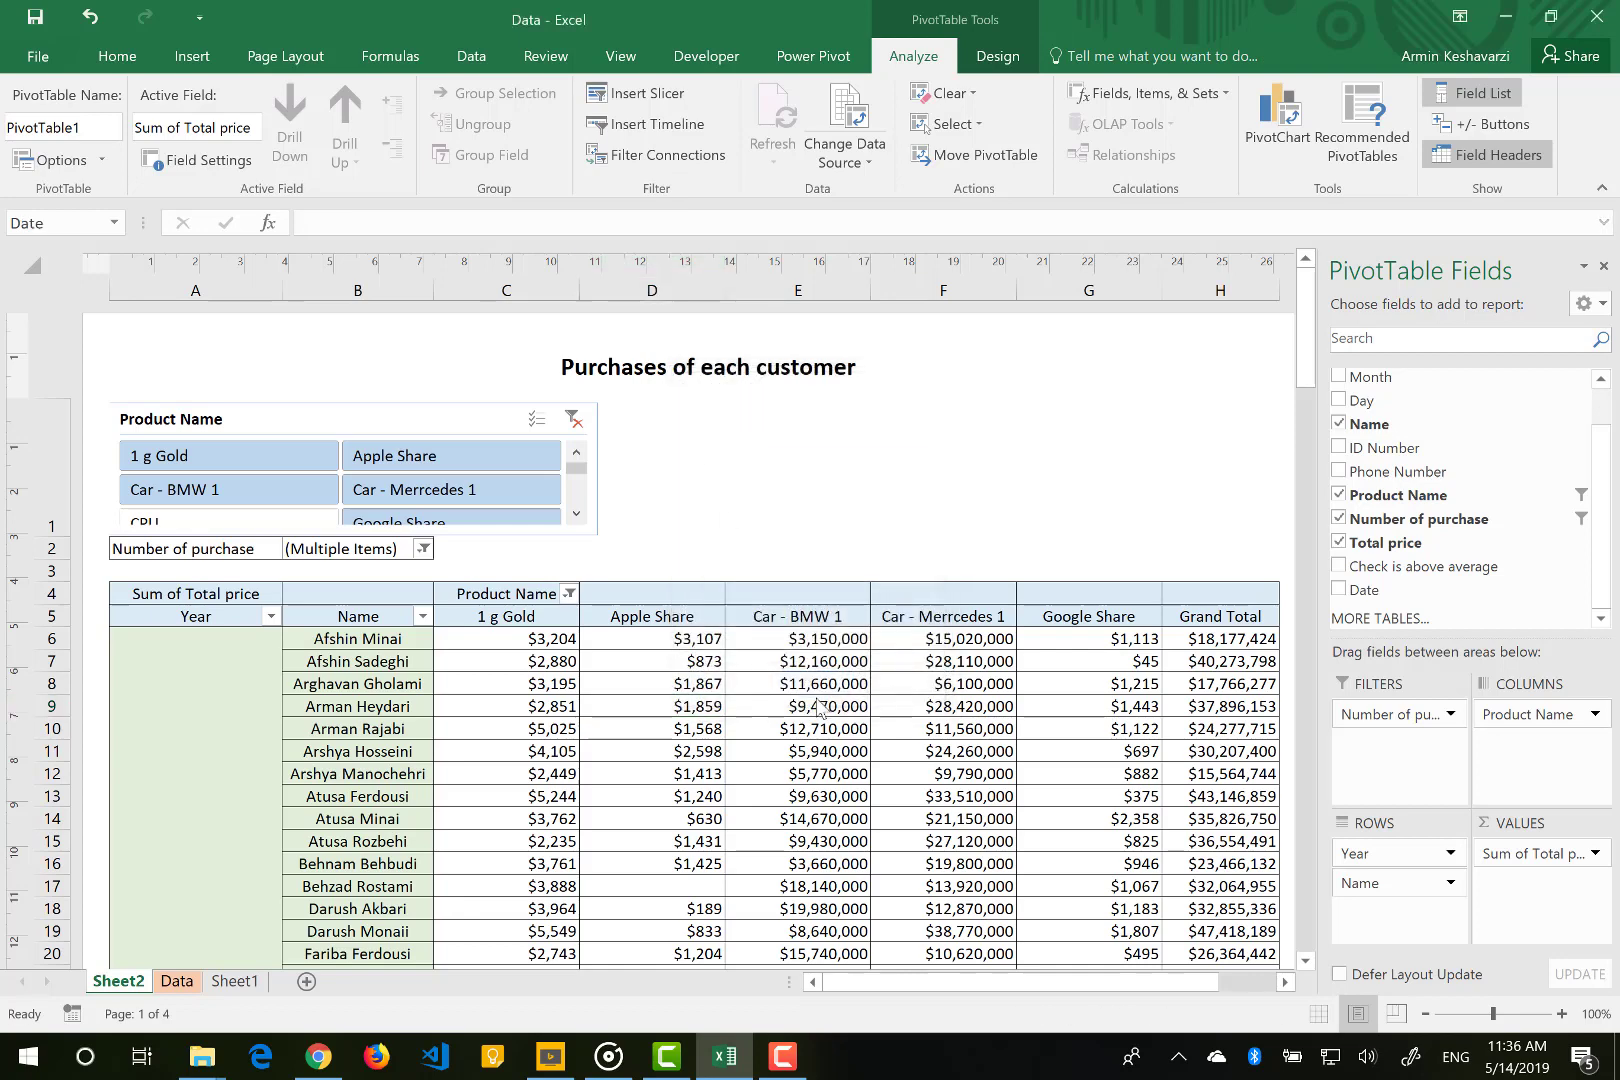
Place the Date timeline beside the Product Name slicer, widen it, and filter to Dec 2019.
drag(776, 703, 891, 408)
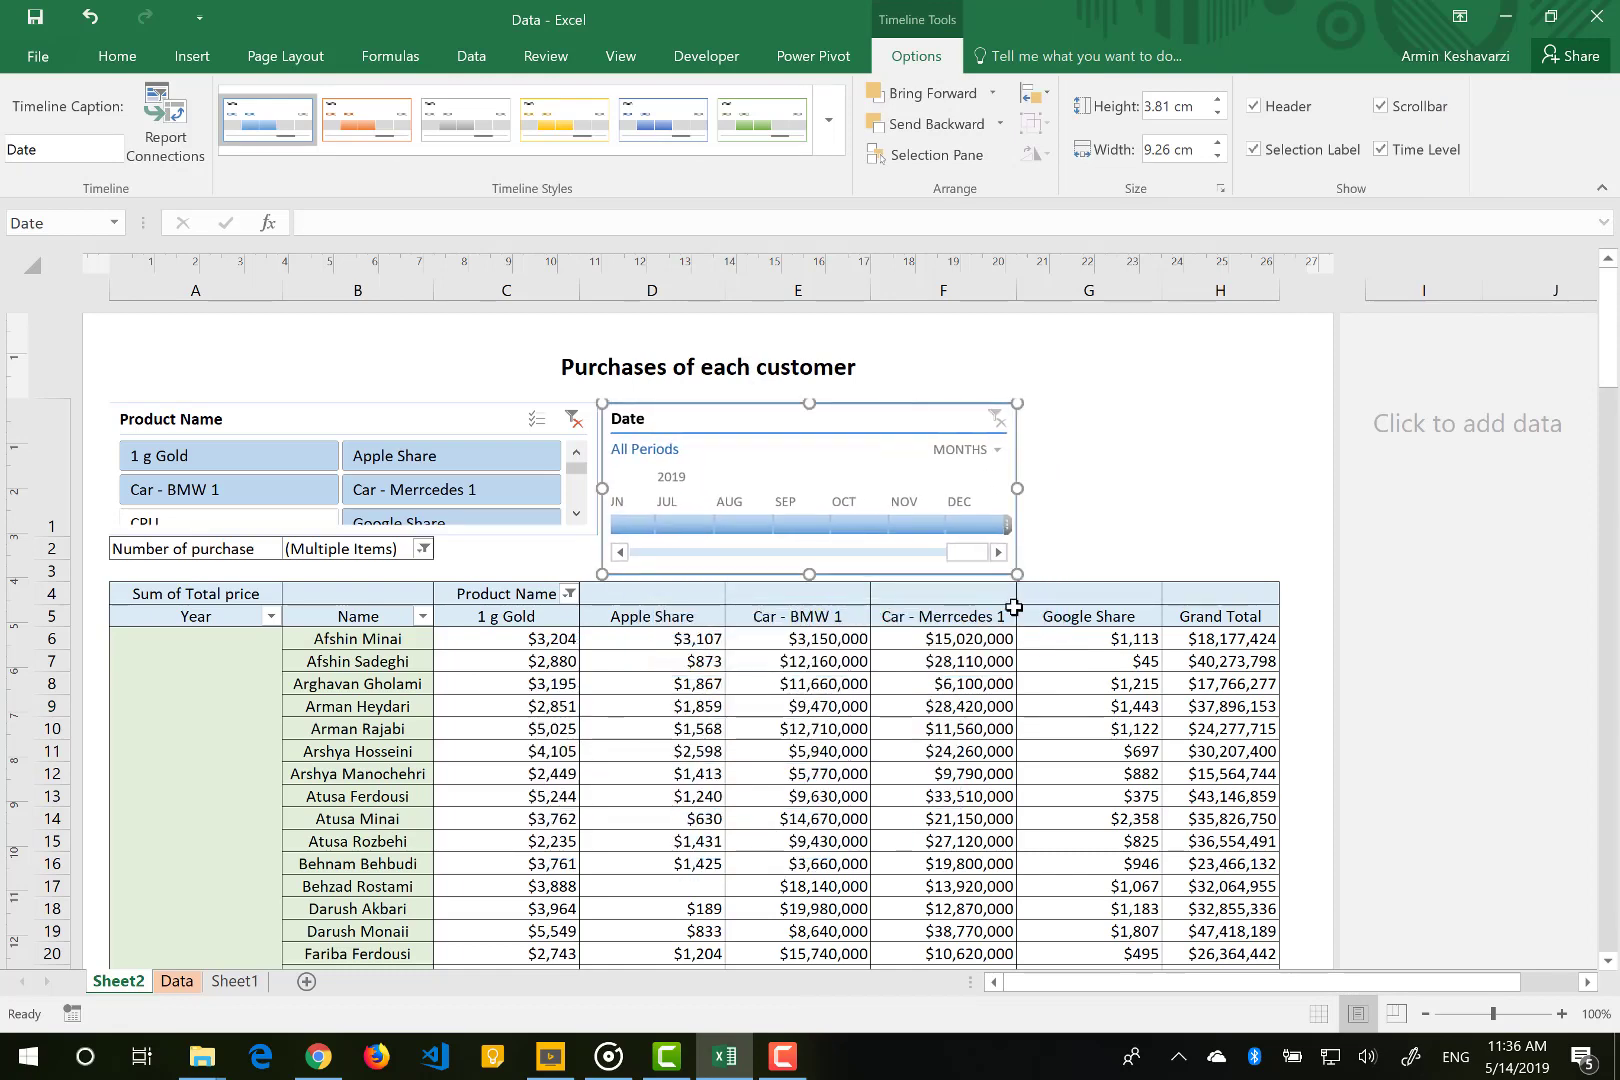
drag(1017, 577, 1029, 576)
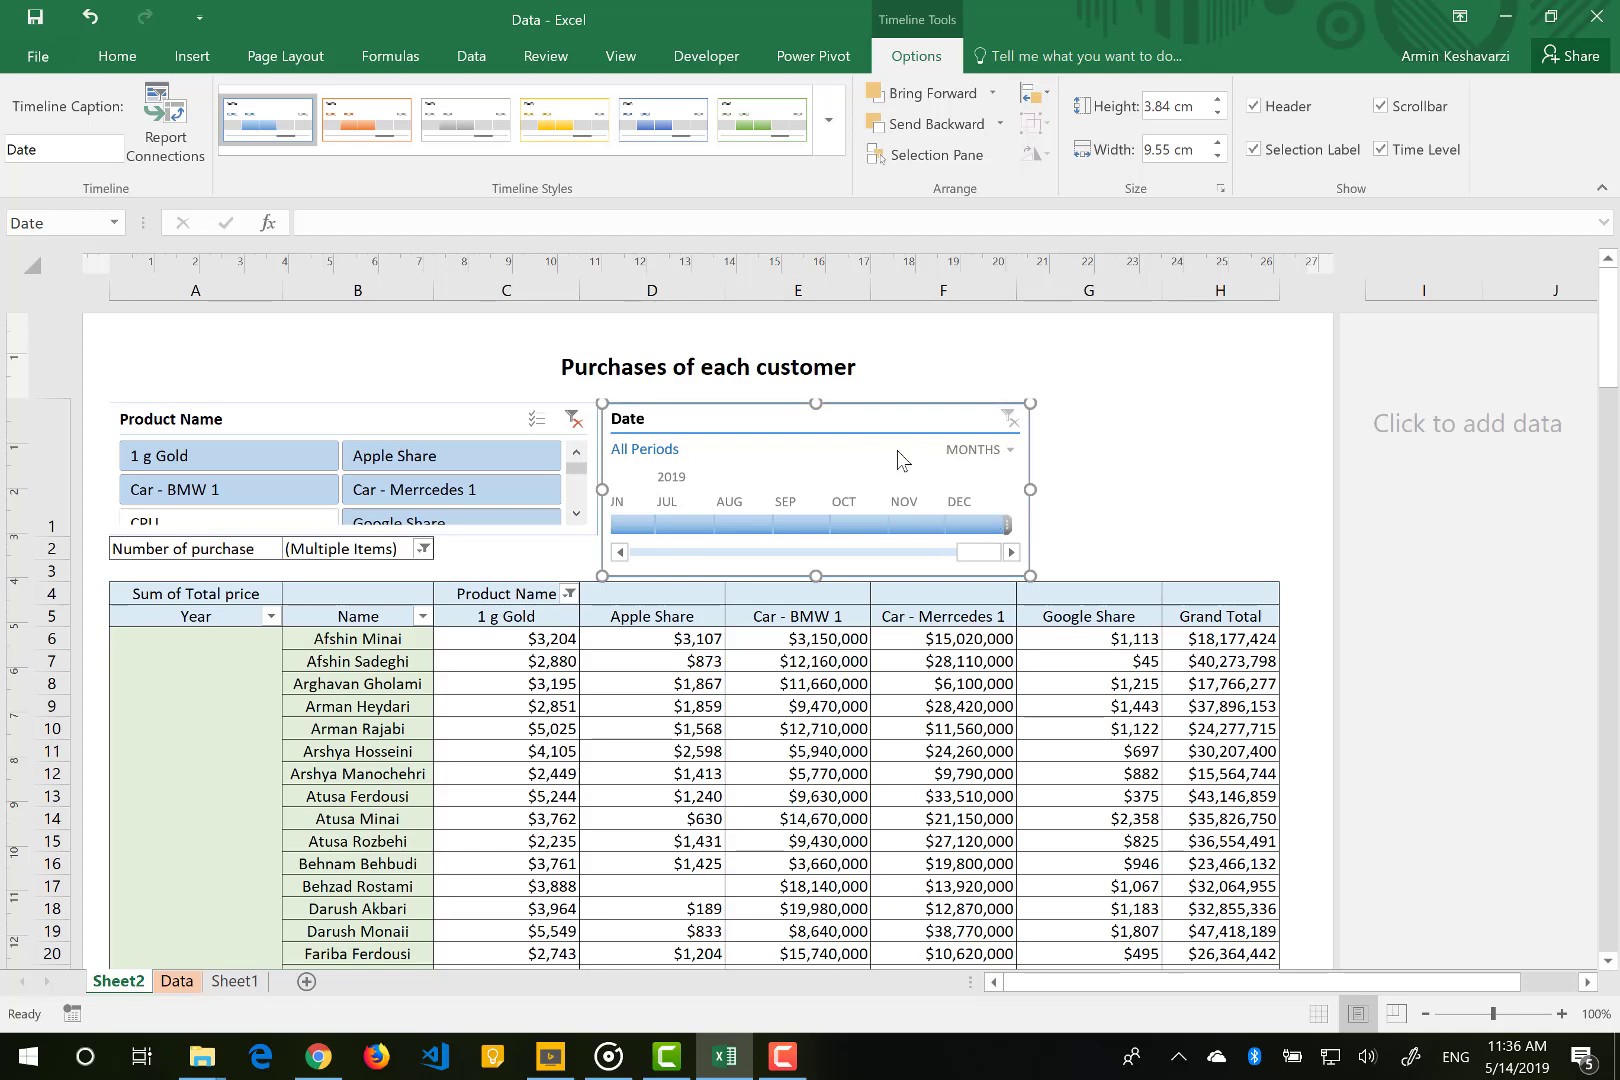
click(1001, 527)
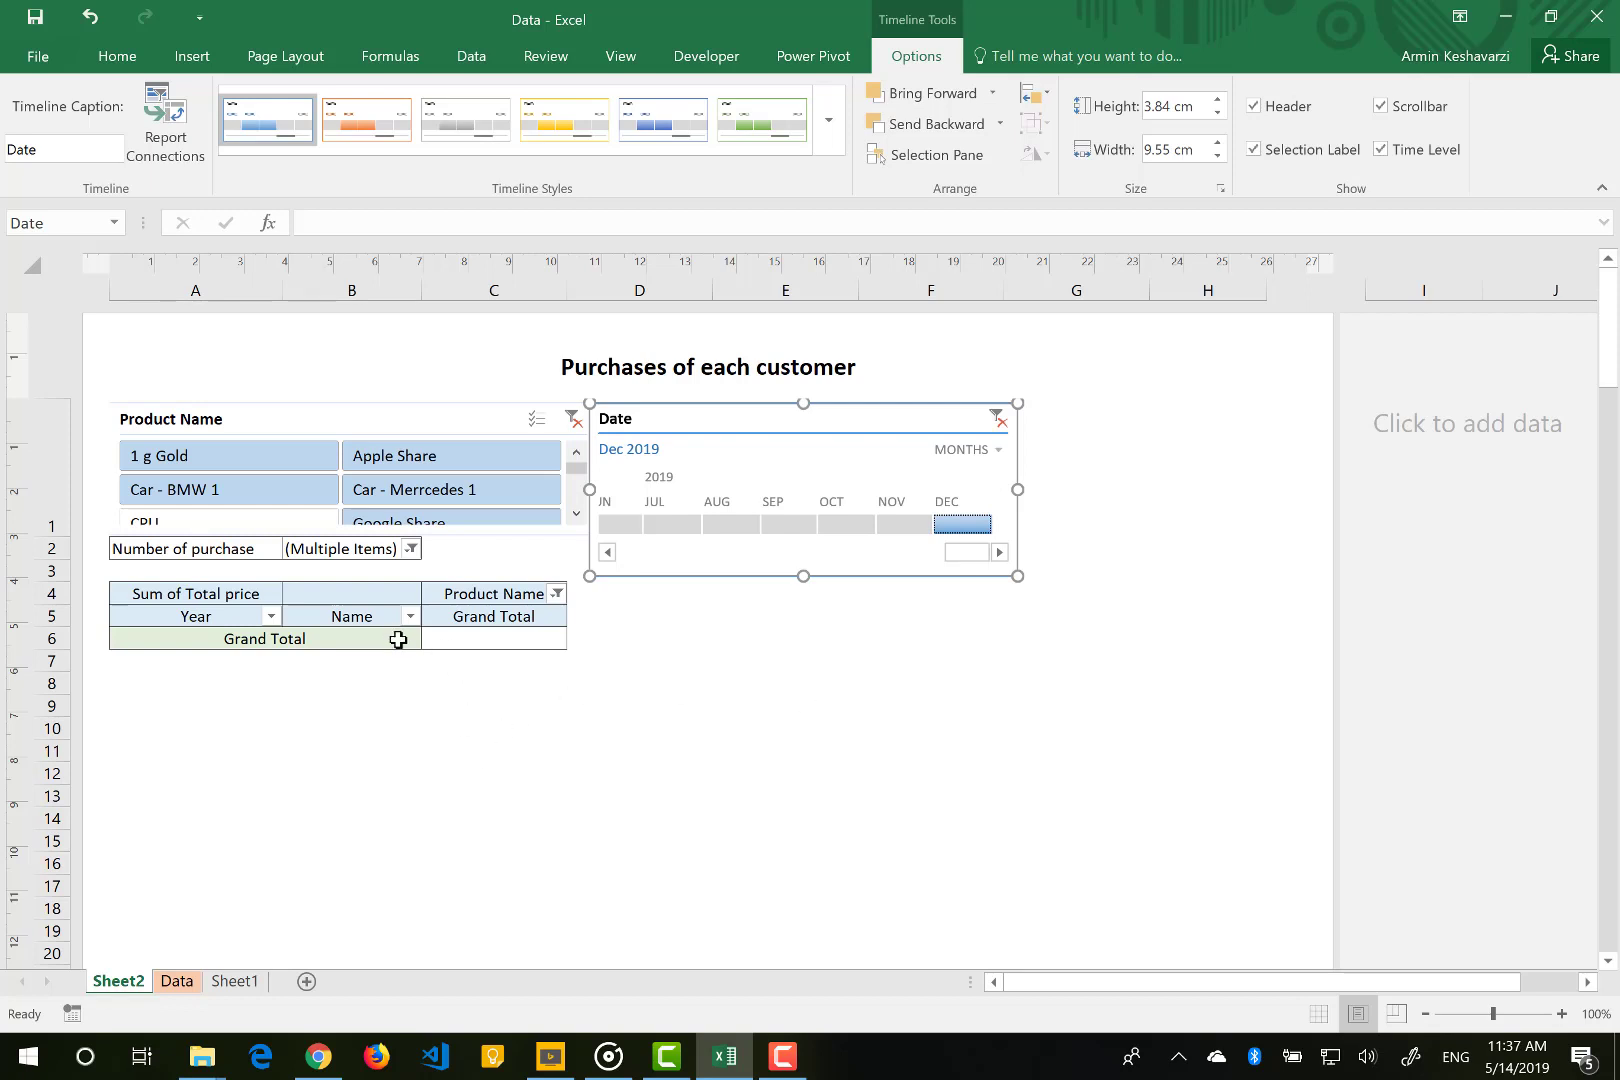
Switch the Date timeline to quarters and extend its selection back to Q1 2016, covering 2016–2019.
drag(929, 522, 600, 527)
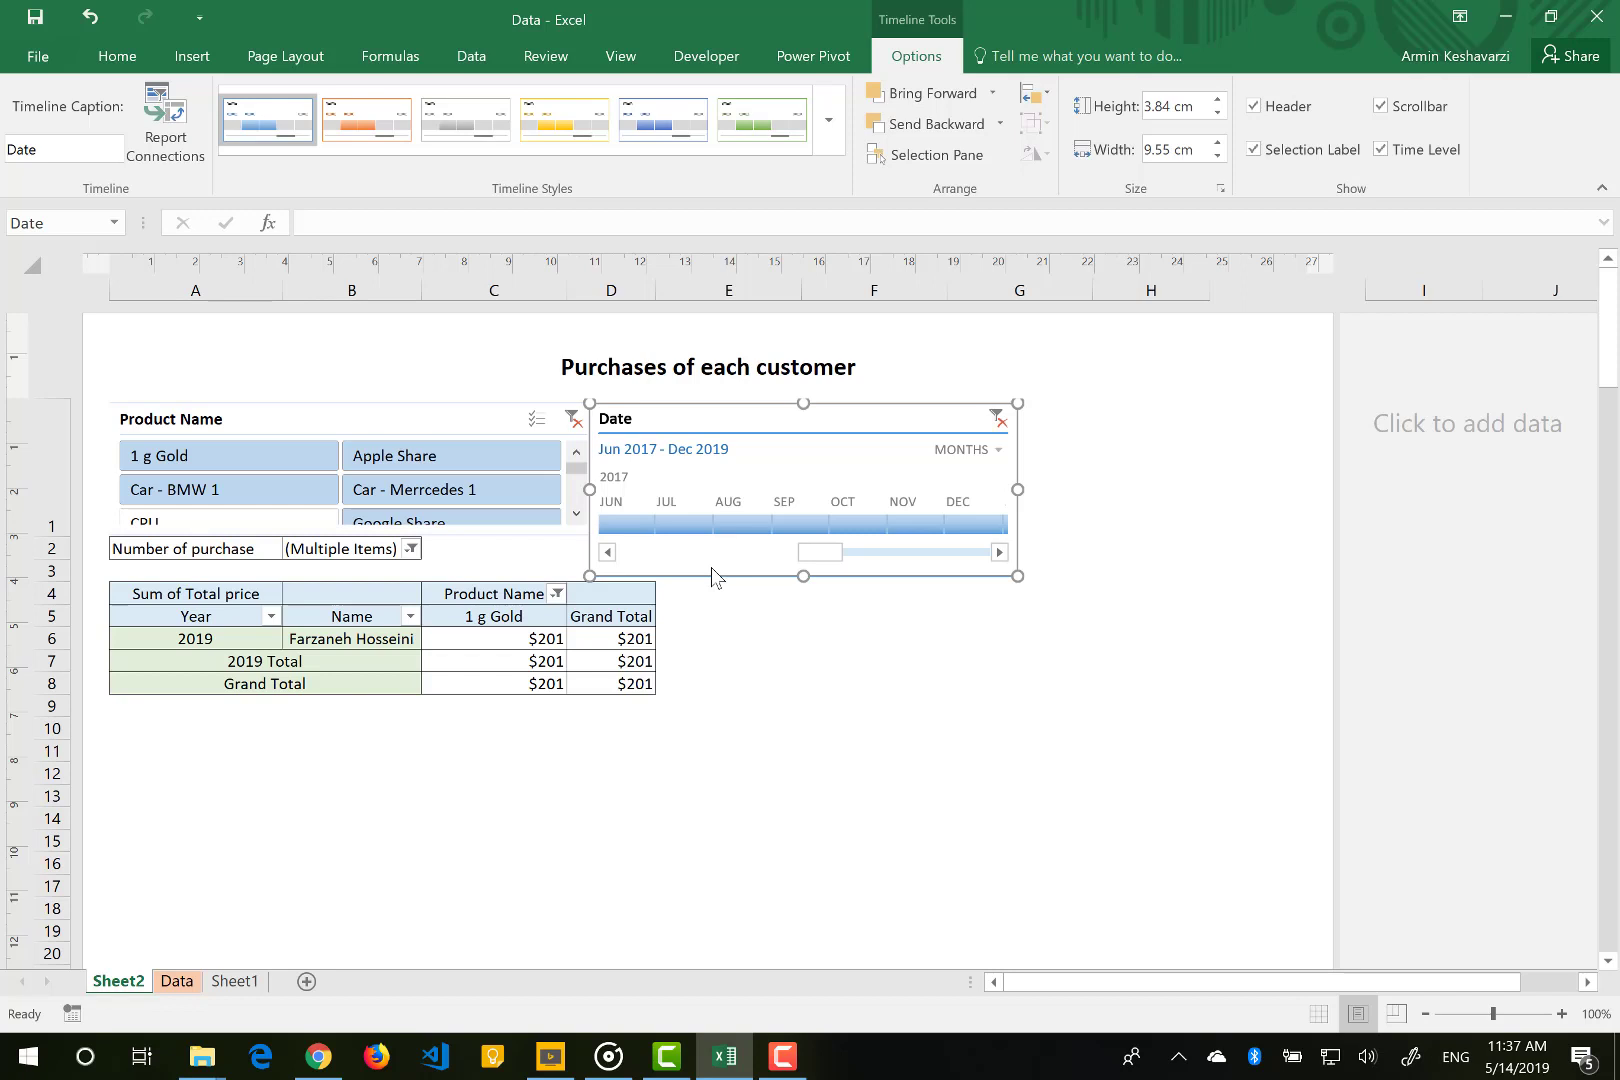
click(966, 451)
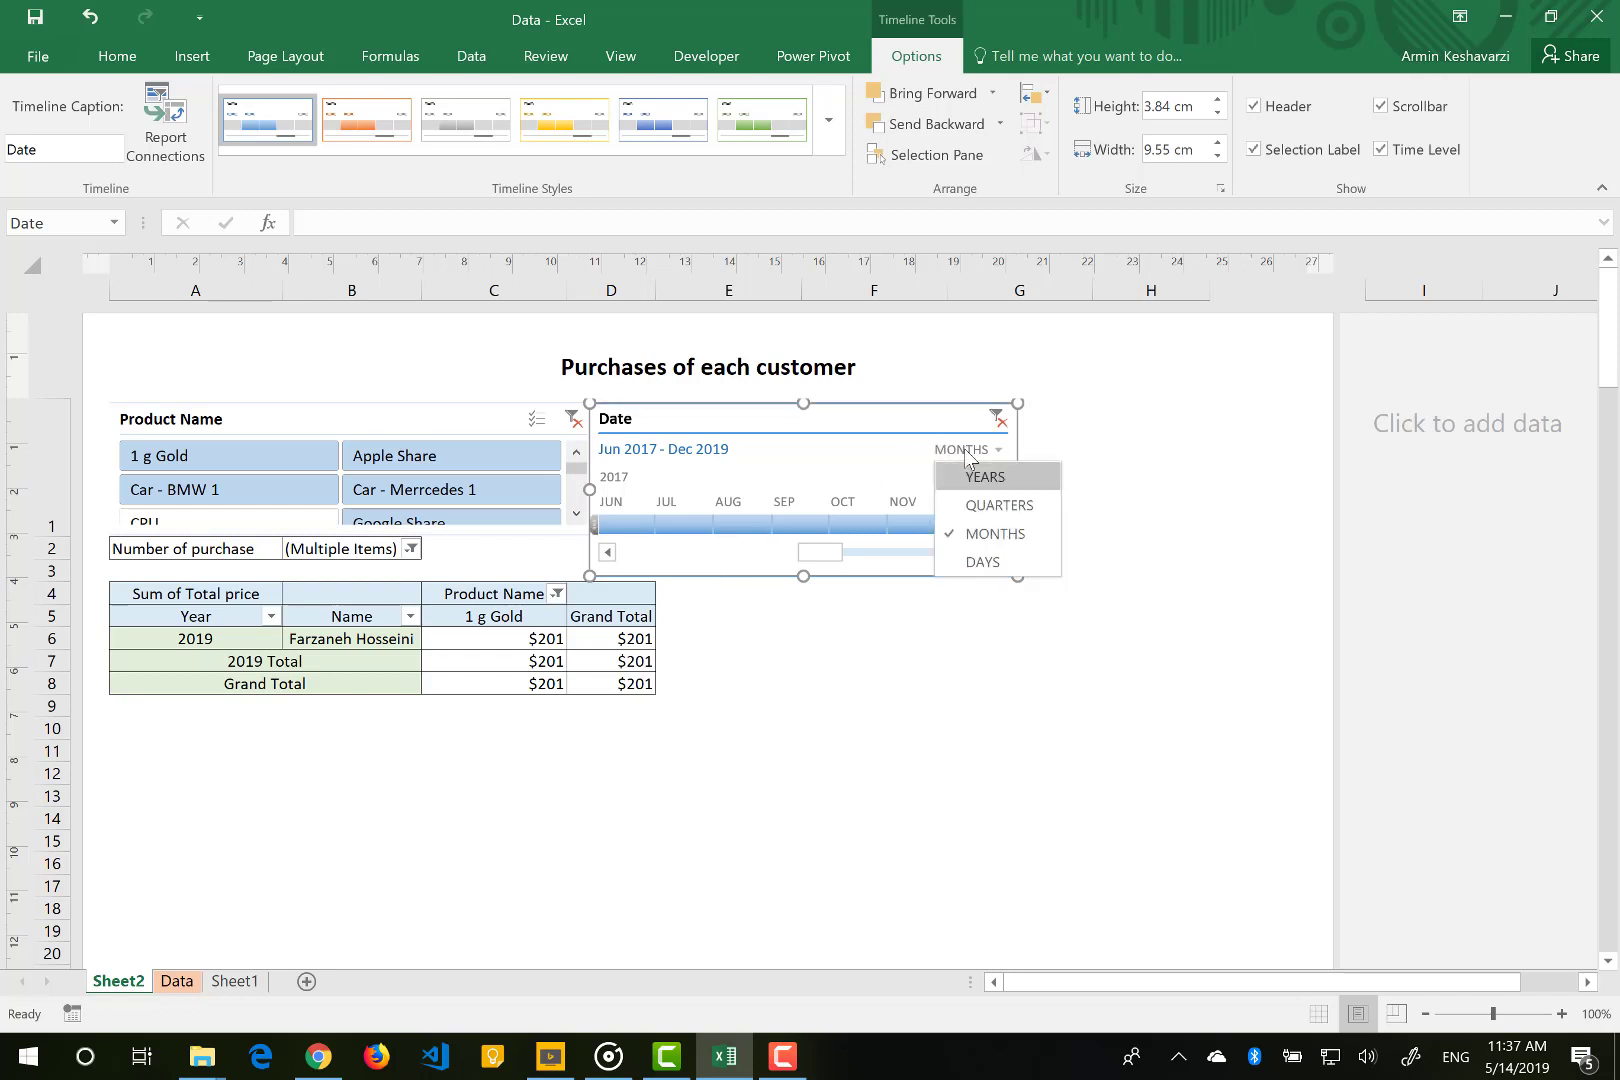
click(1000, 505)
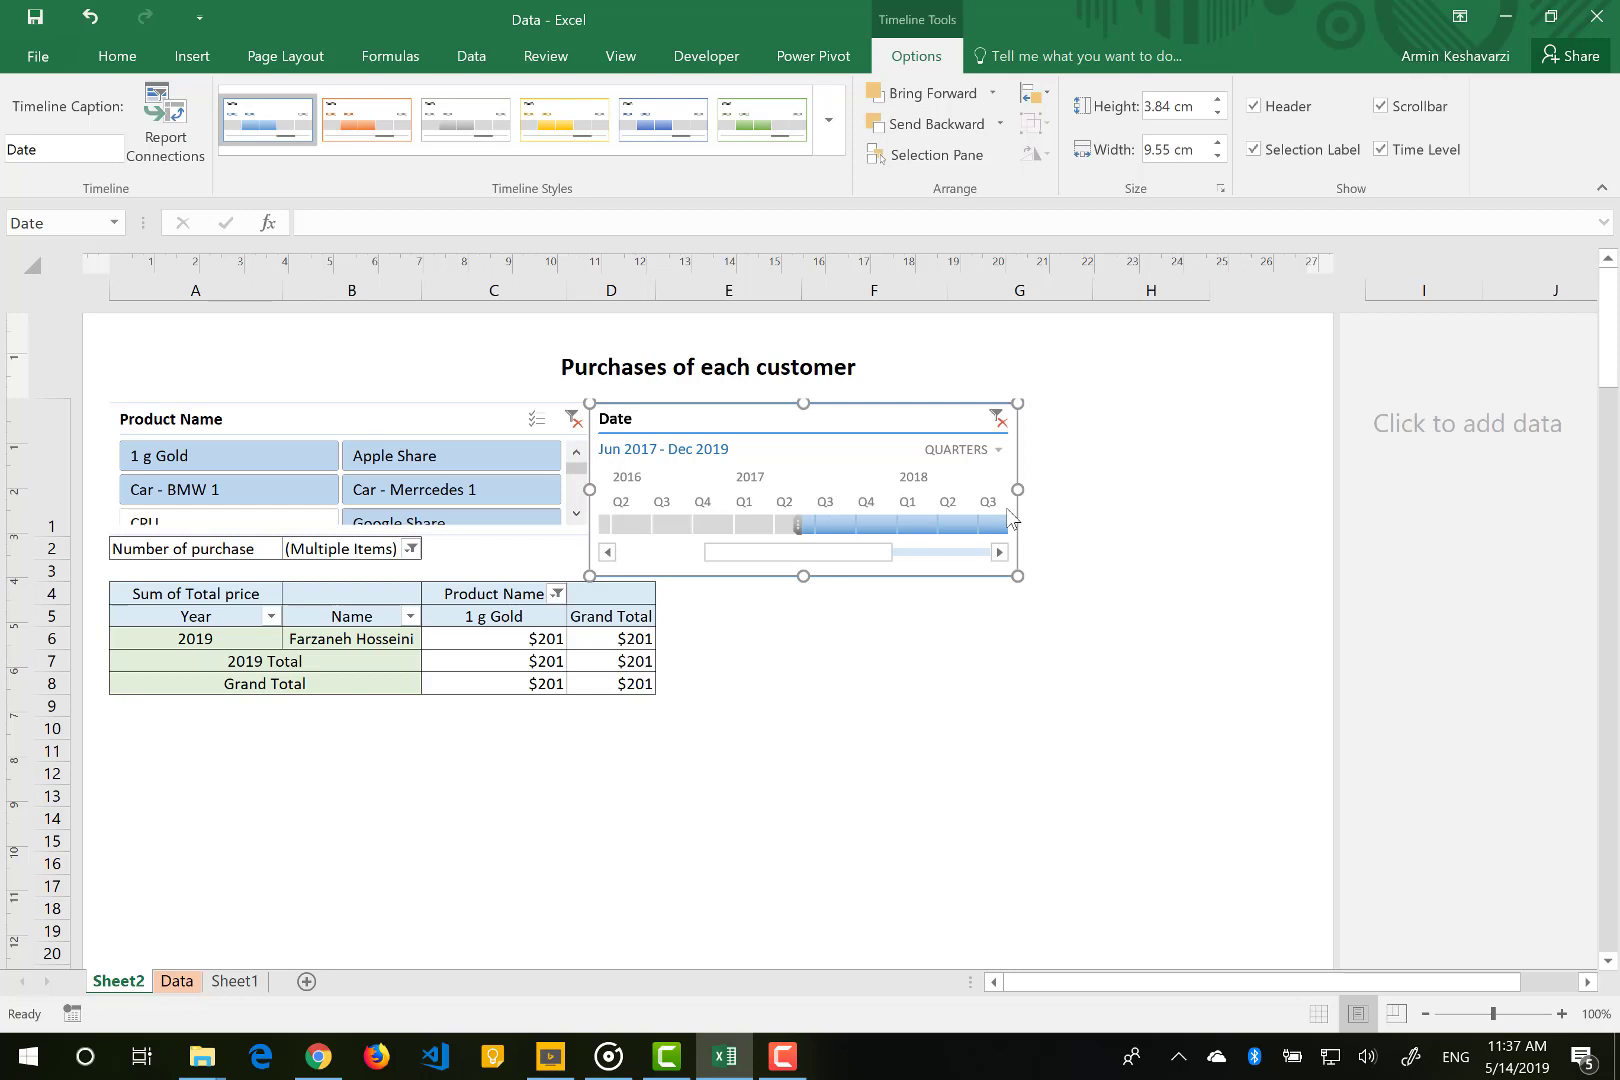
drag(839, 560, 740, 558)
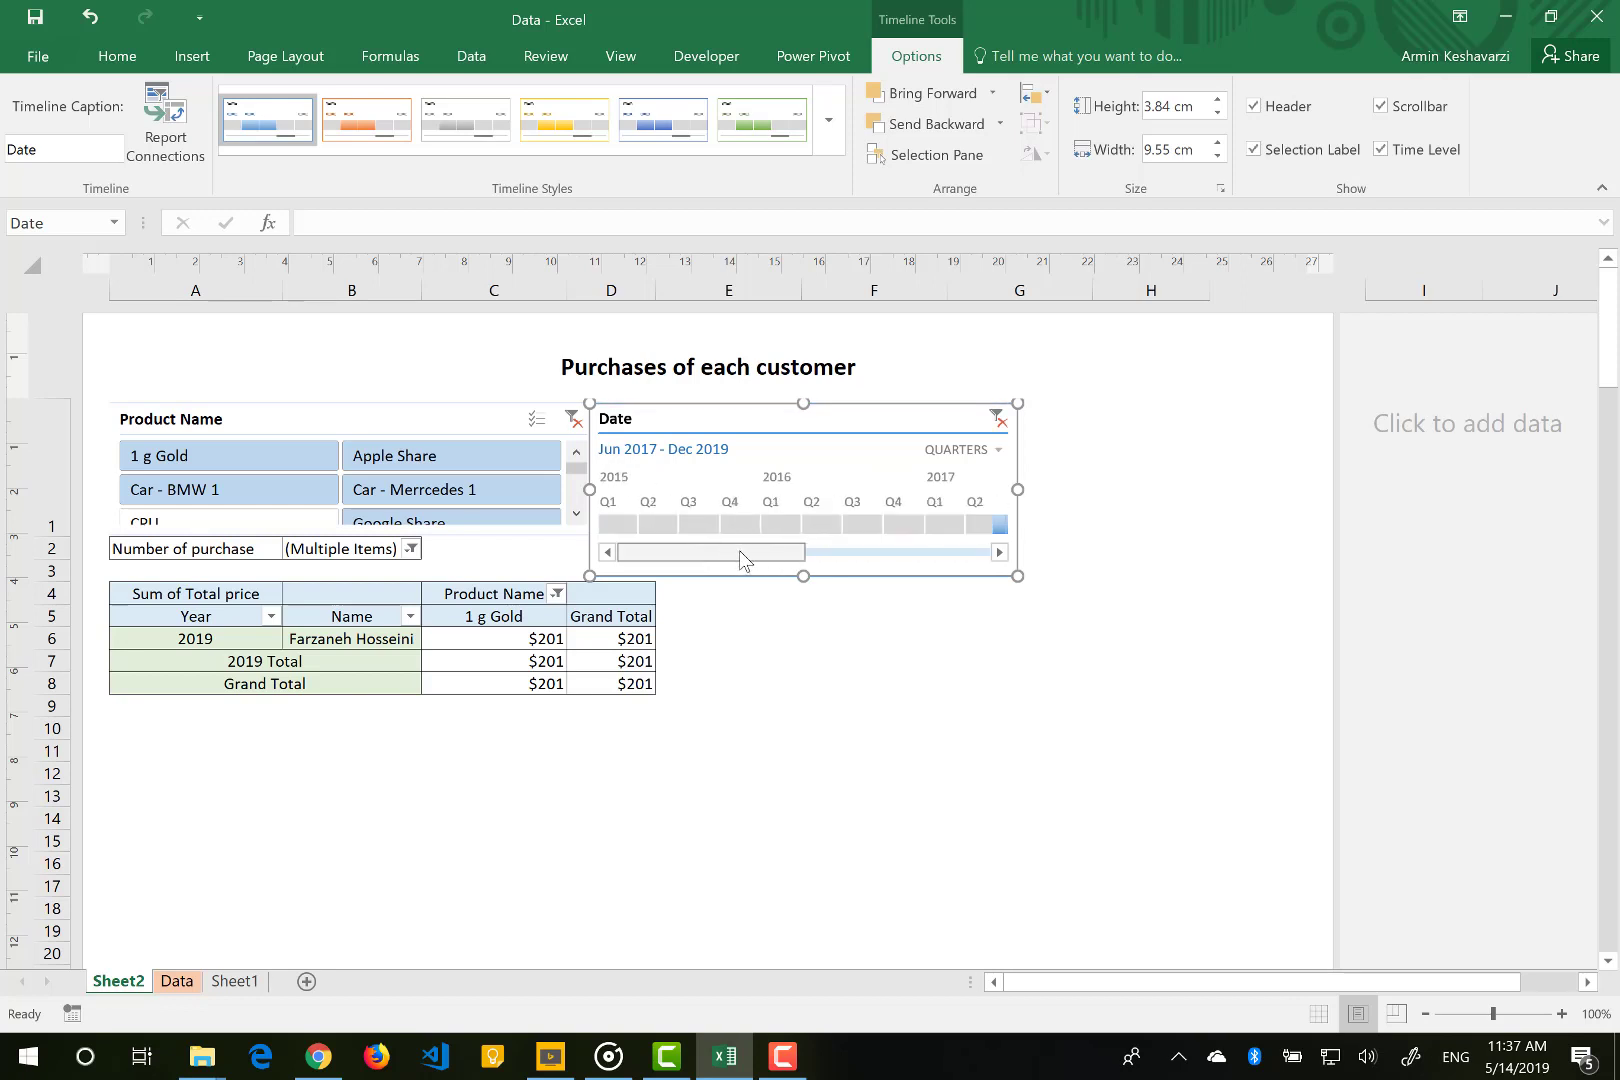
drag(966, 523, 769, 525)
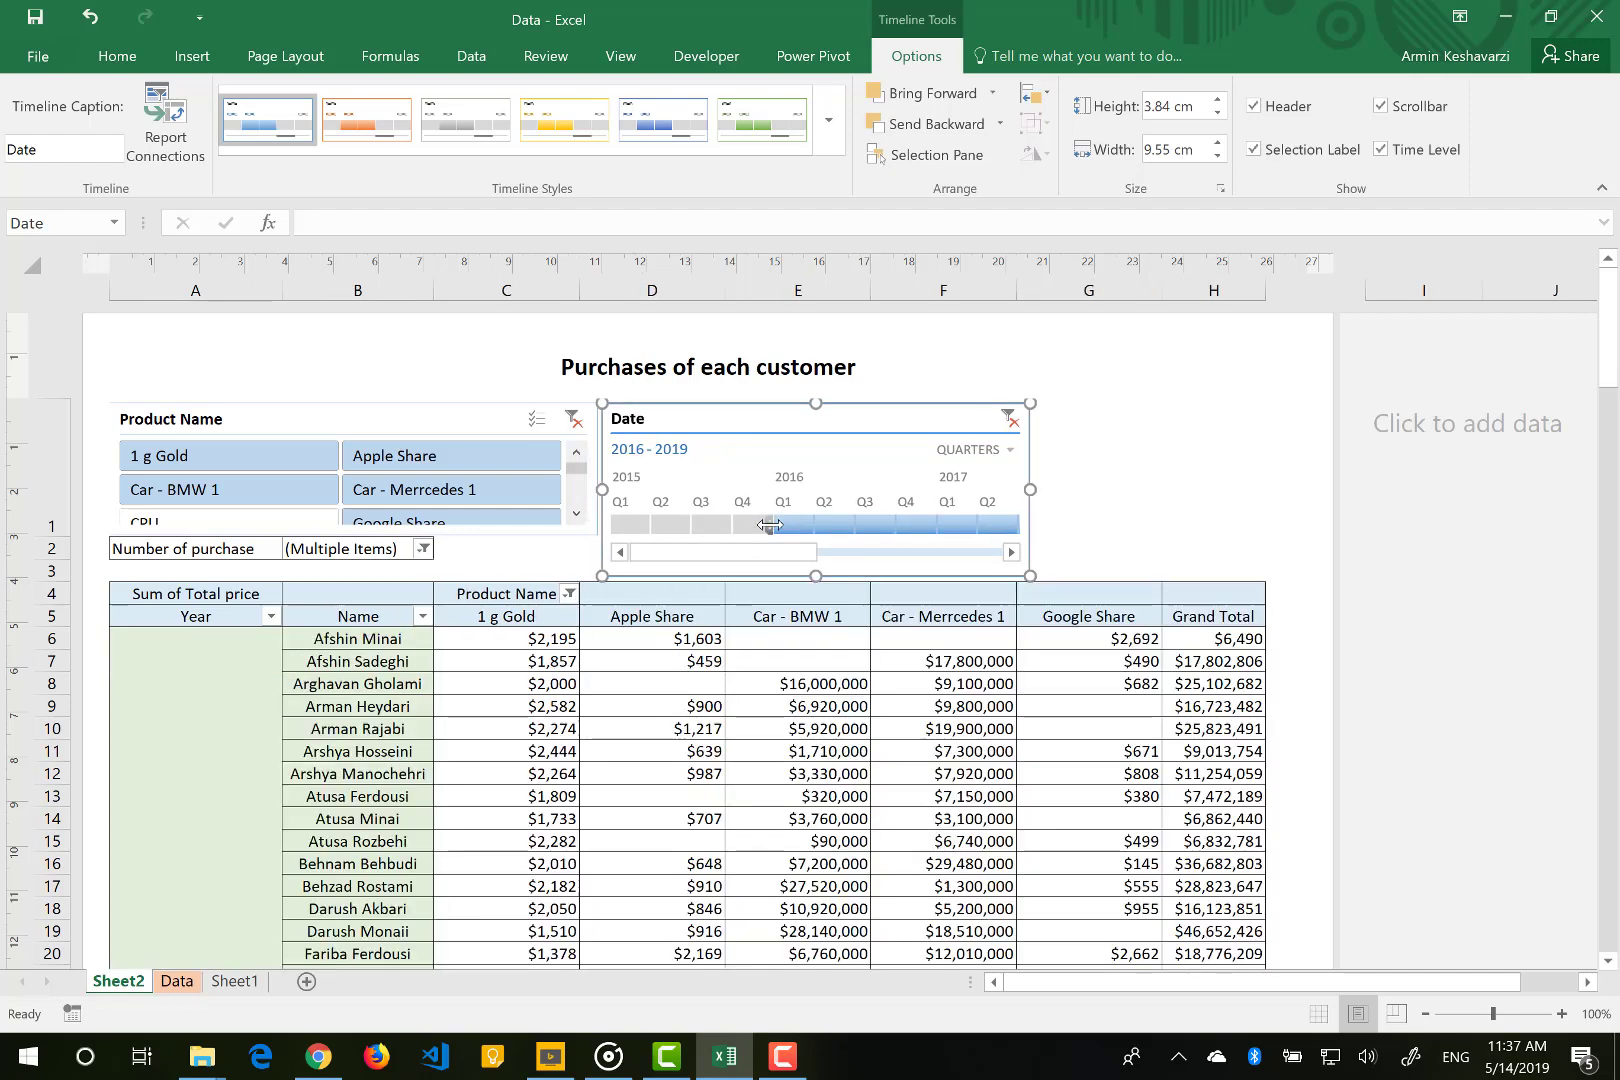
click(975, 462)
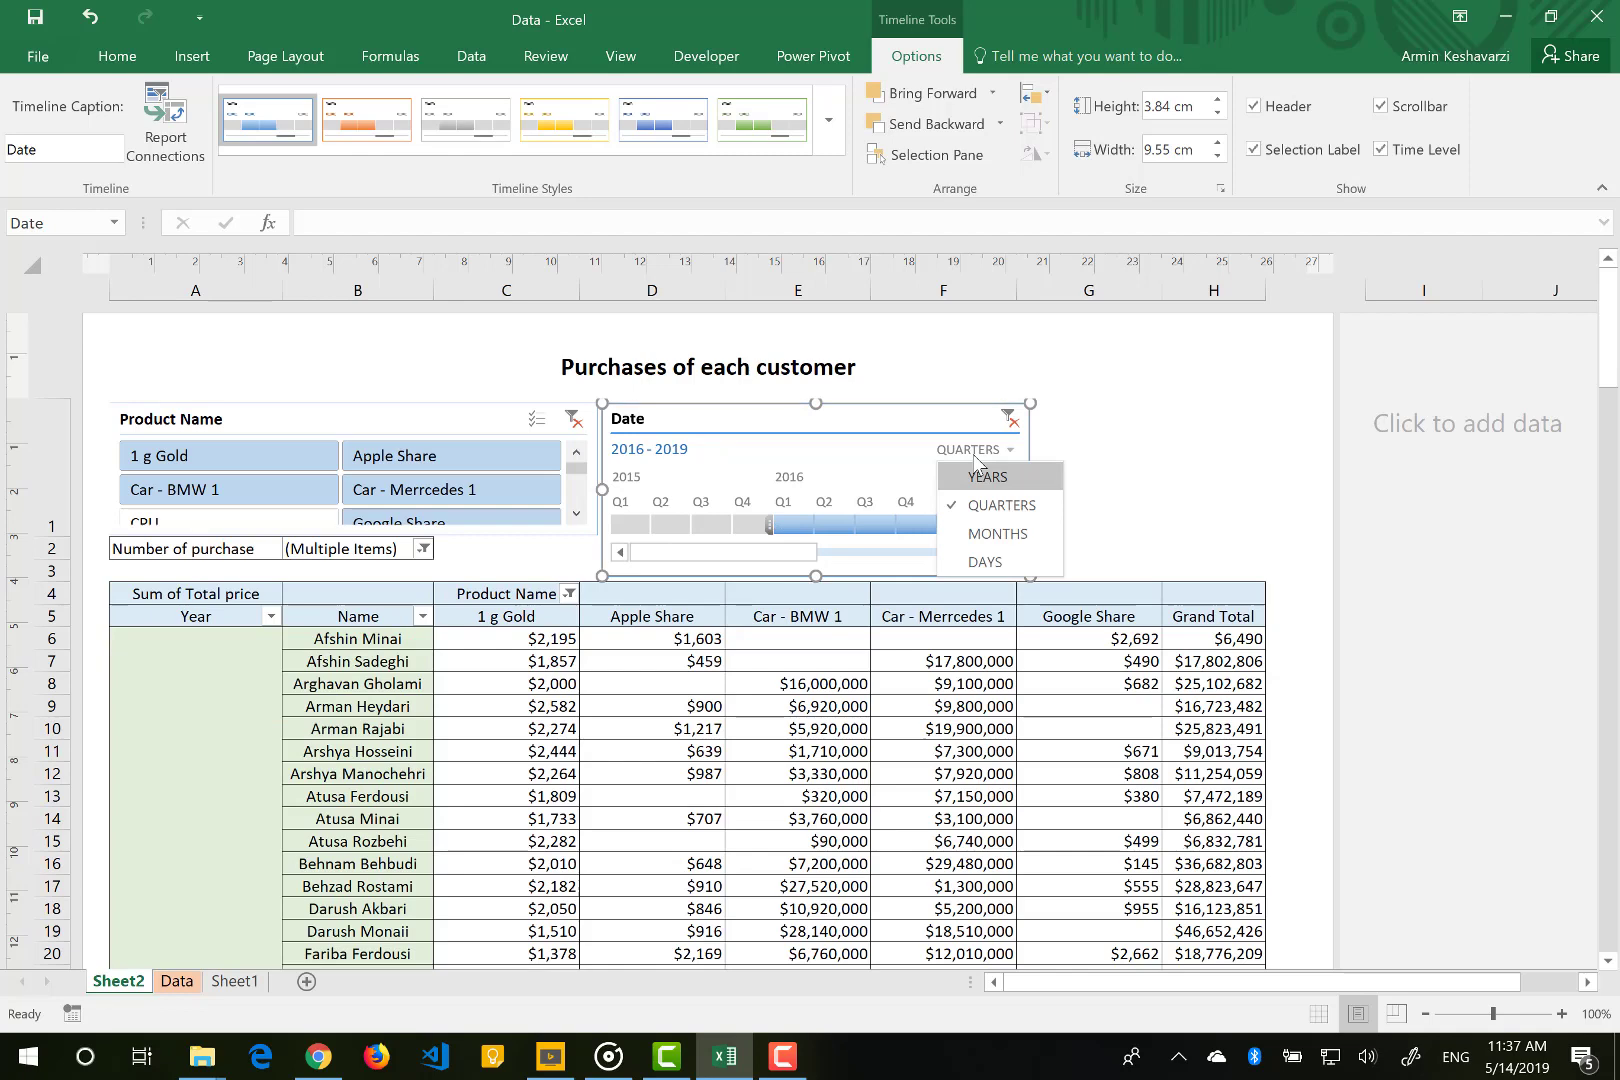
Switch the Date timeline to years and select 2015 through 2016.
click(978, 475)
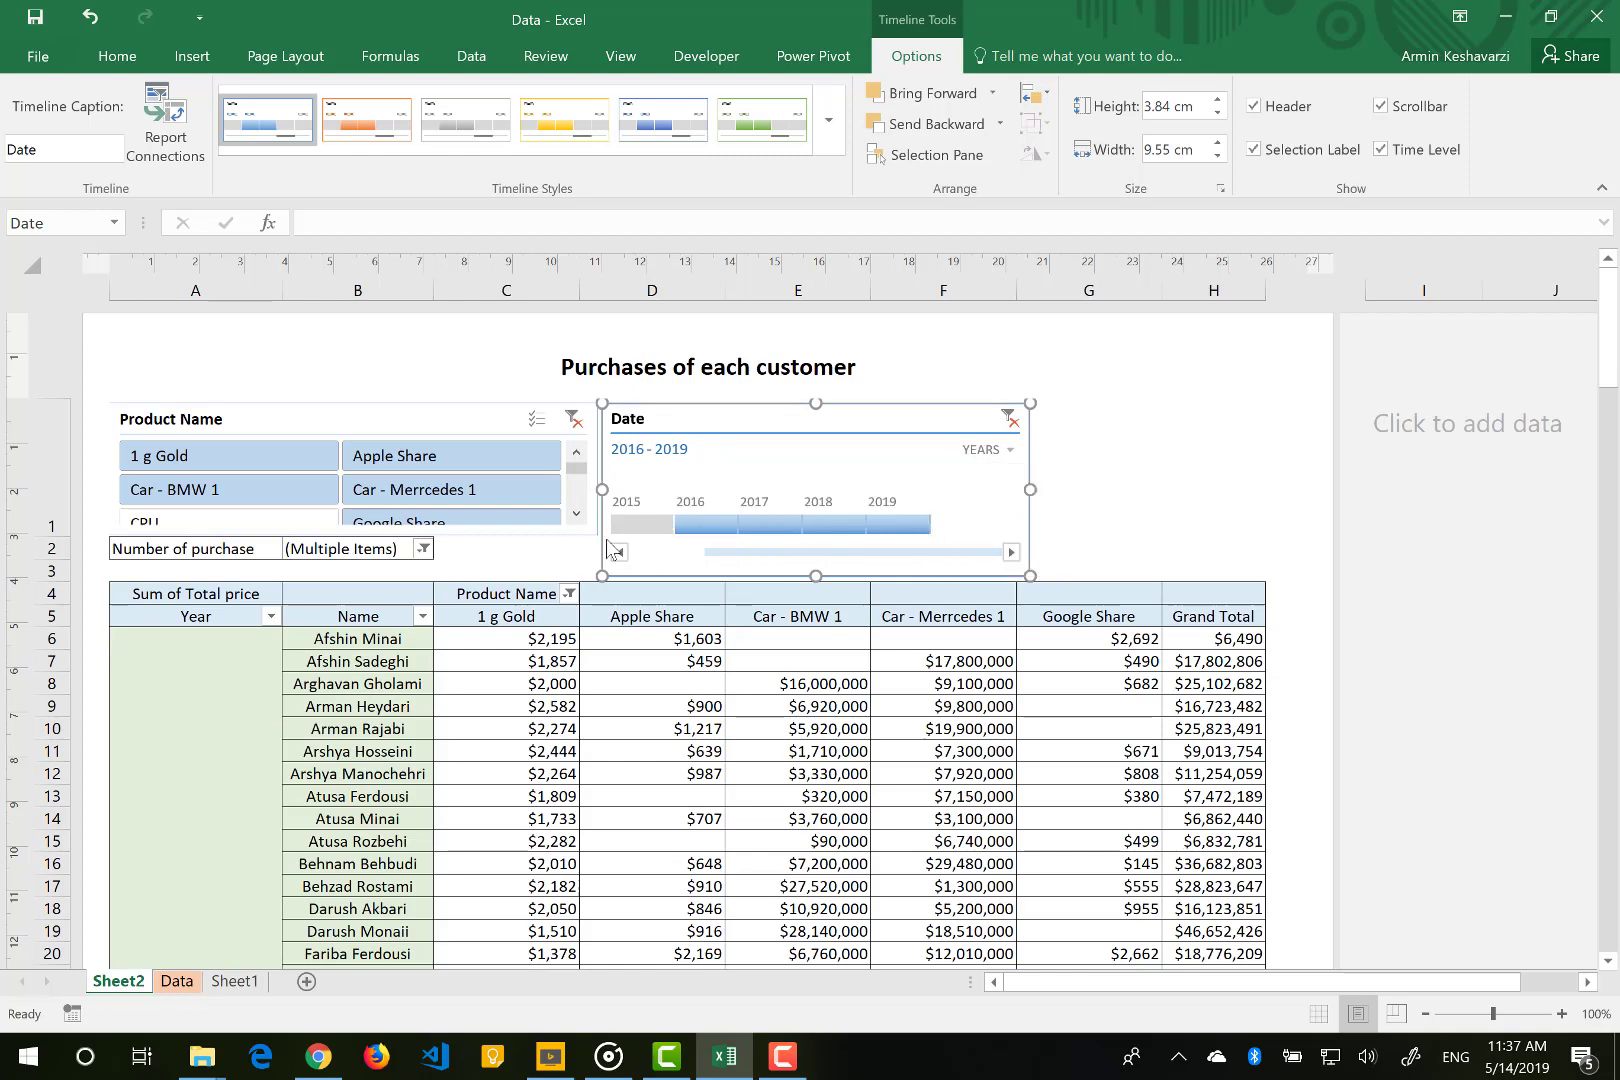
click(662, 530)
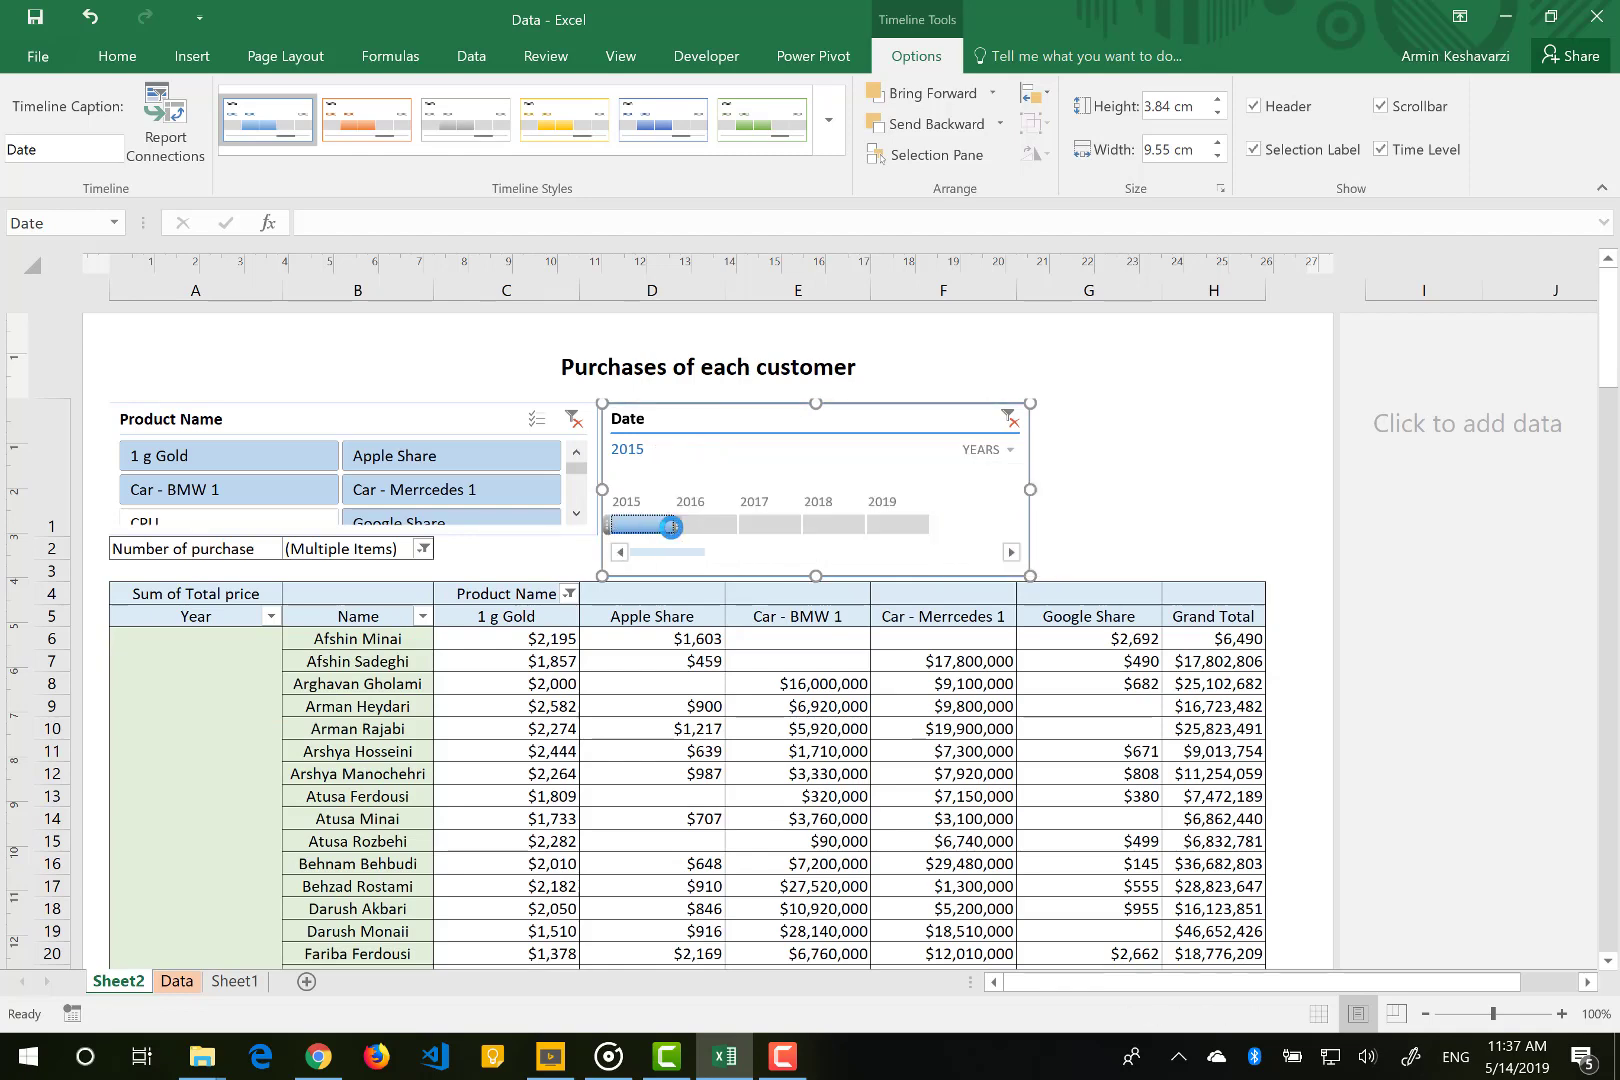
click(678, 527)
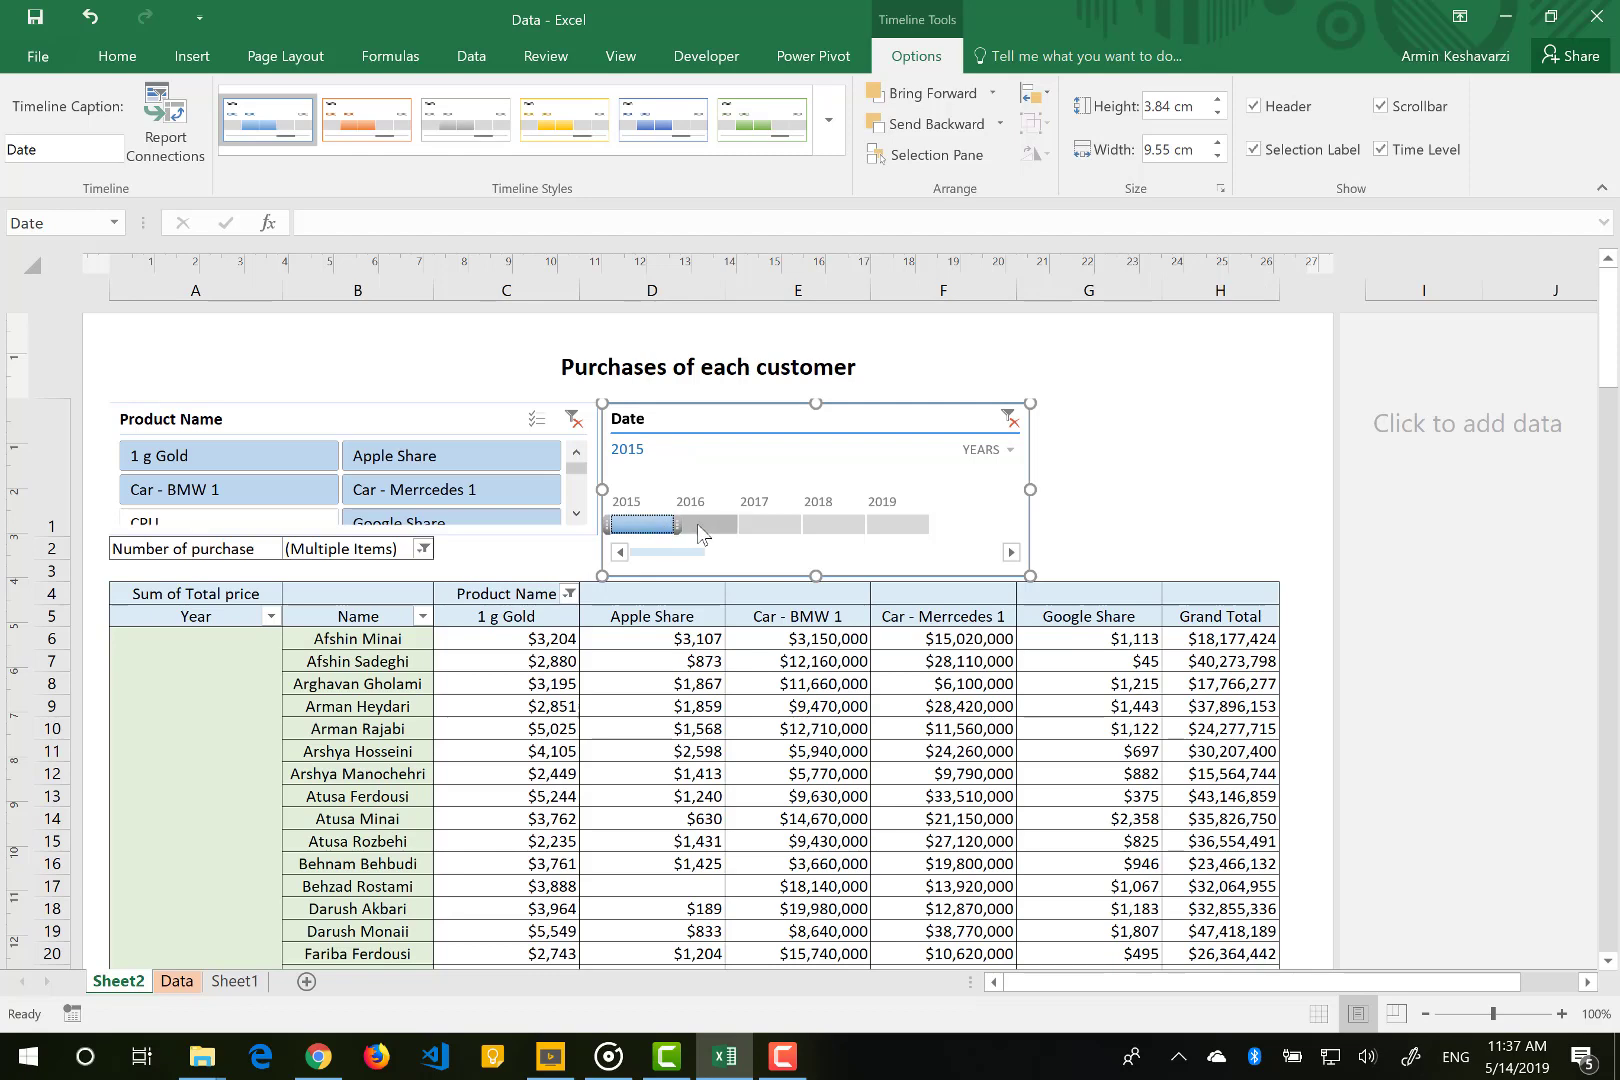
drag(669, 523, 612, 525)
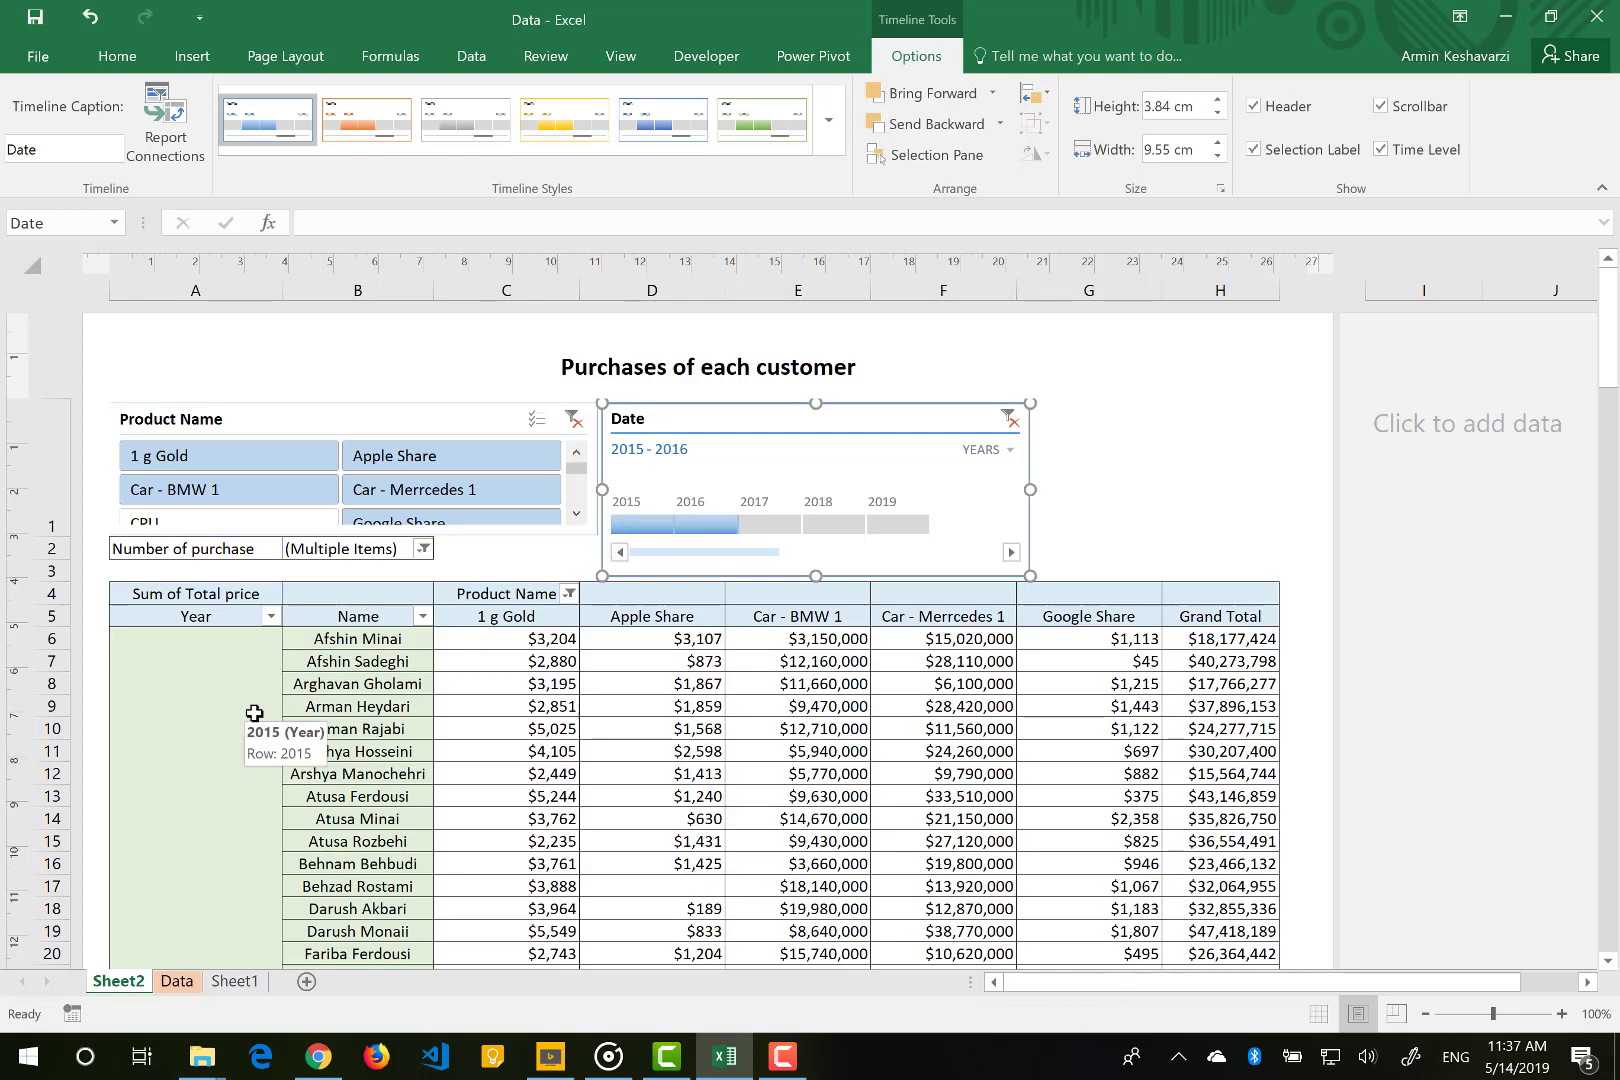
scroll(254, 713, down, 7)
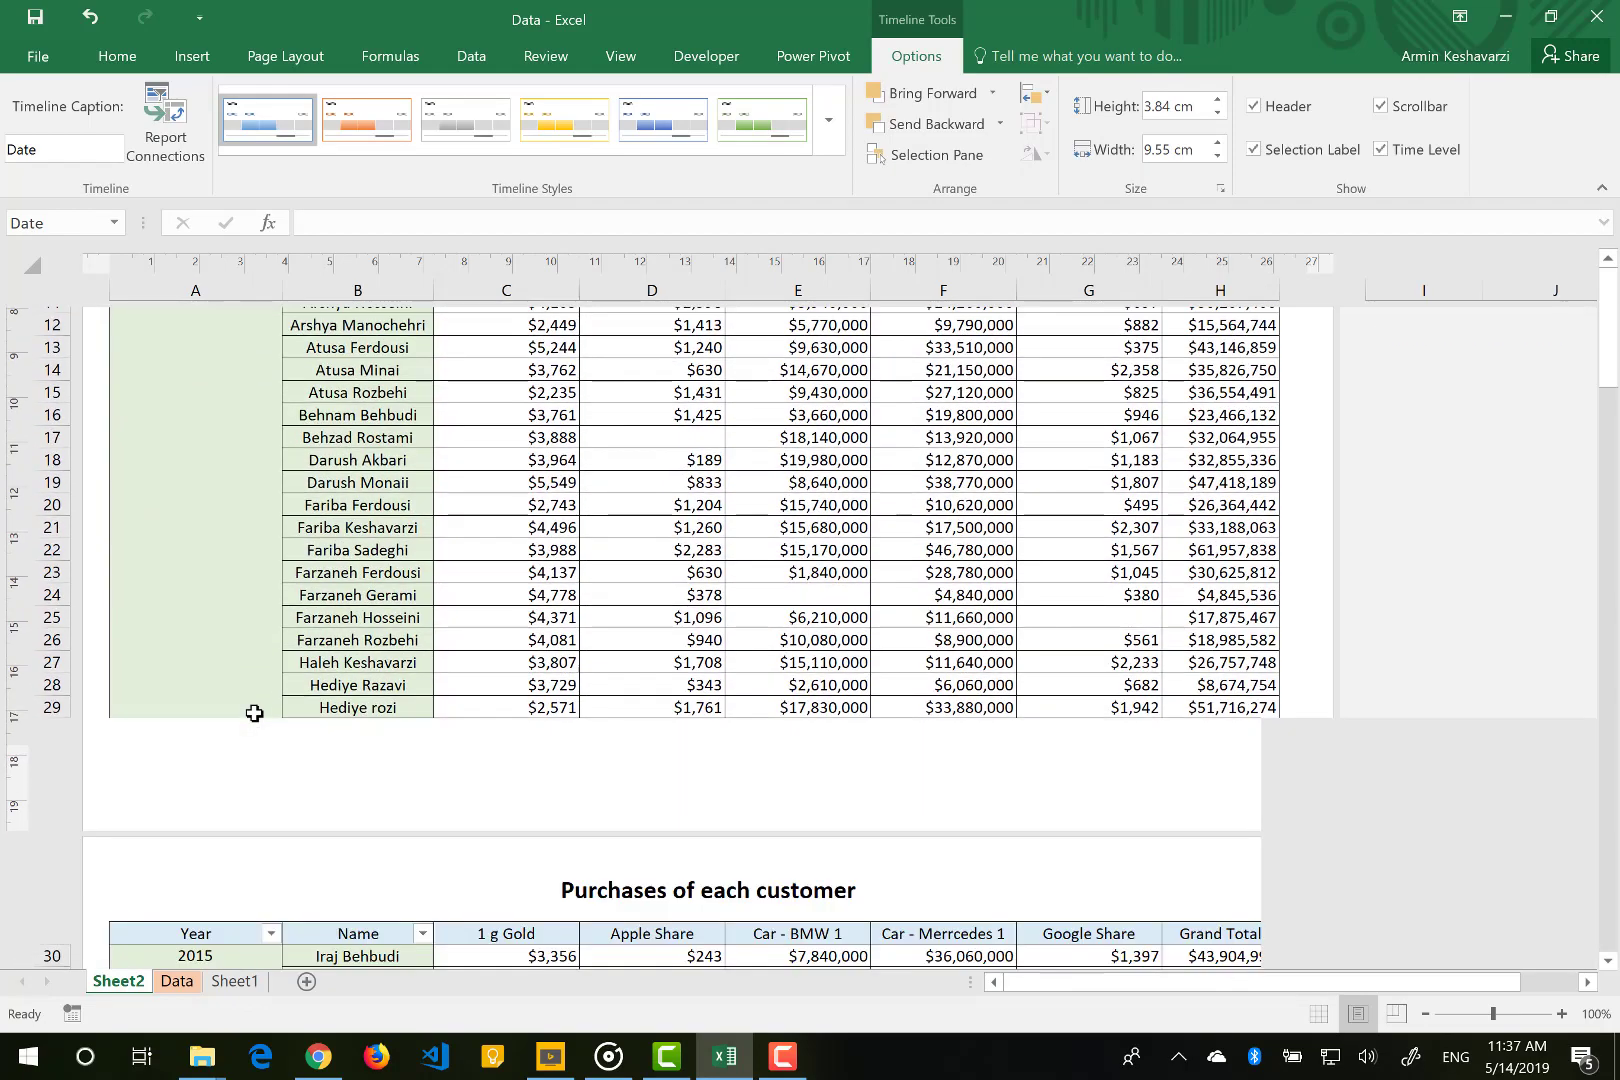
scroll(254, 713, up, 7)
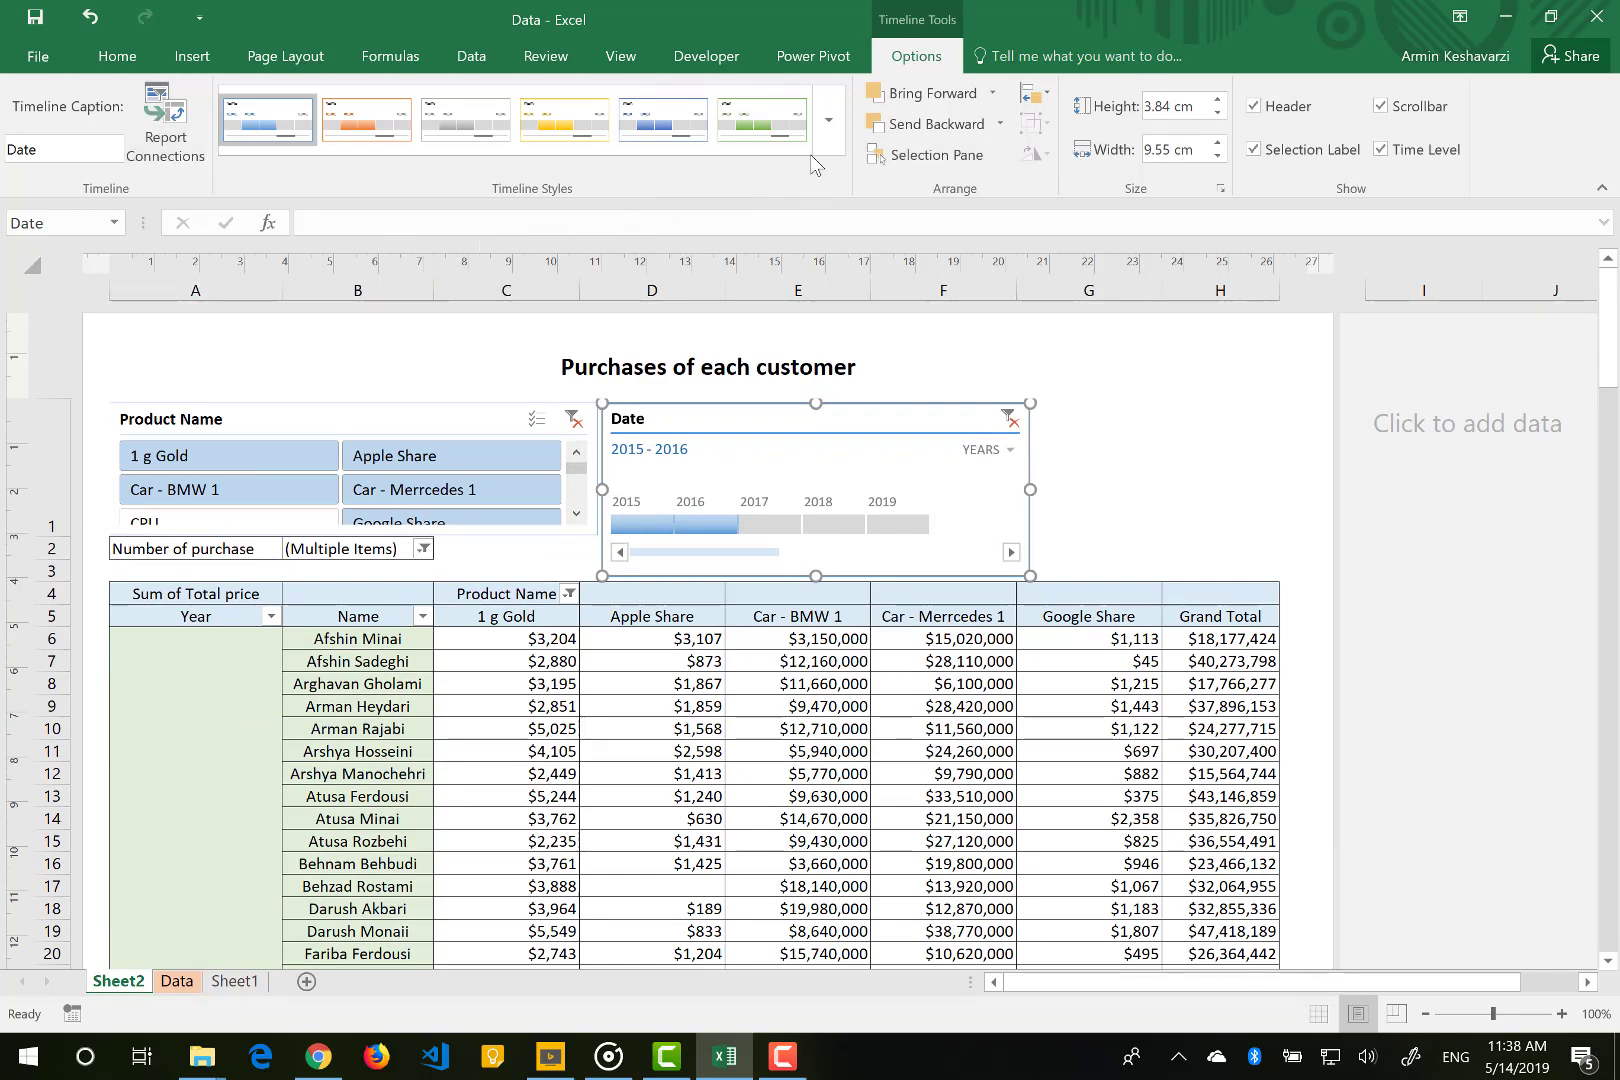
Try orange, yellow and green timeline styles, then settle on the yellow style.
click(829, 121)
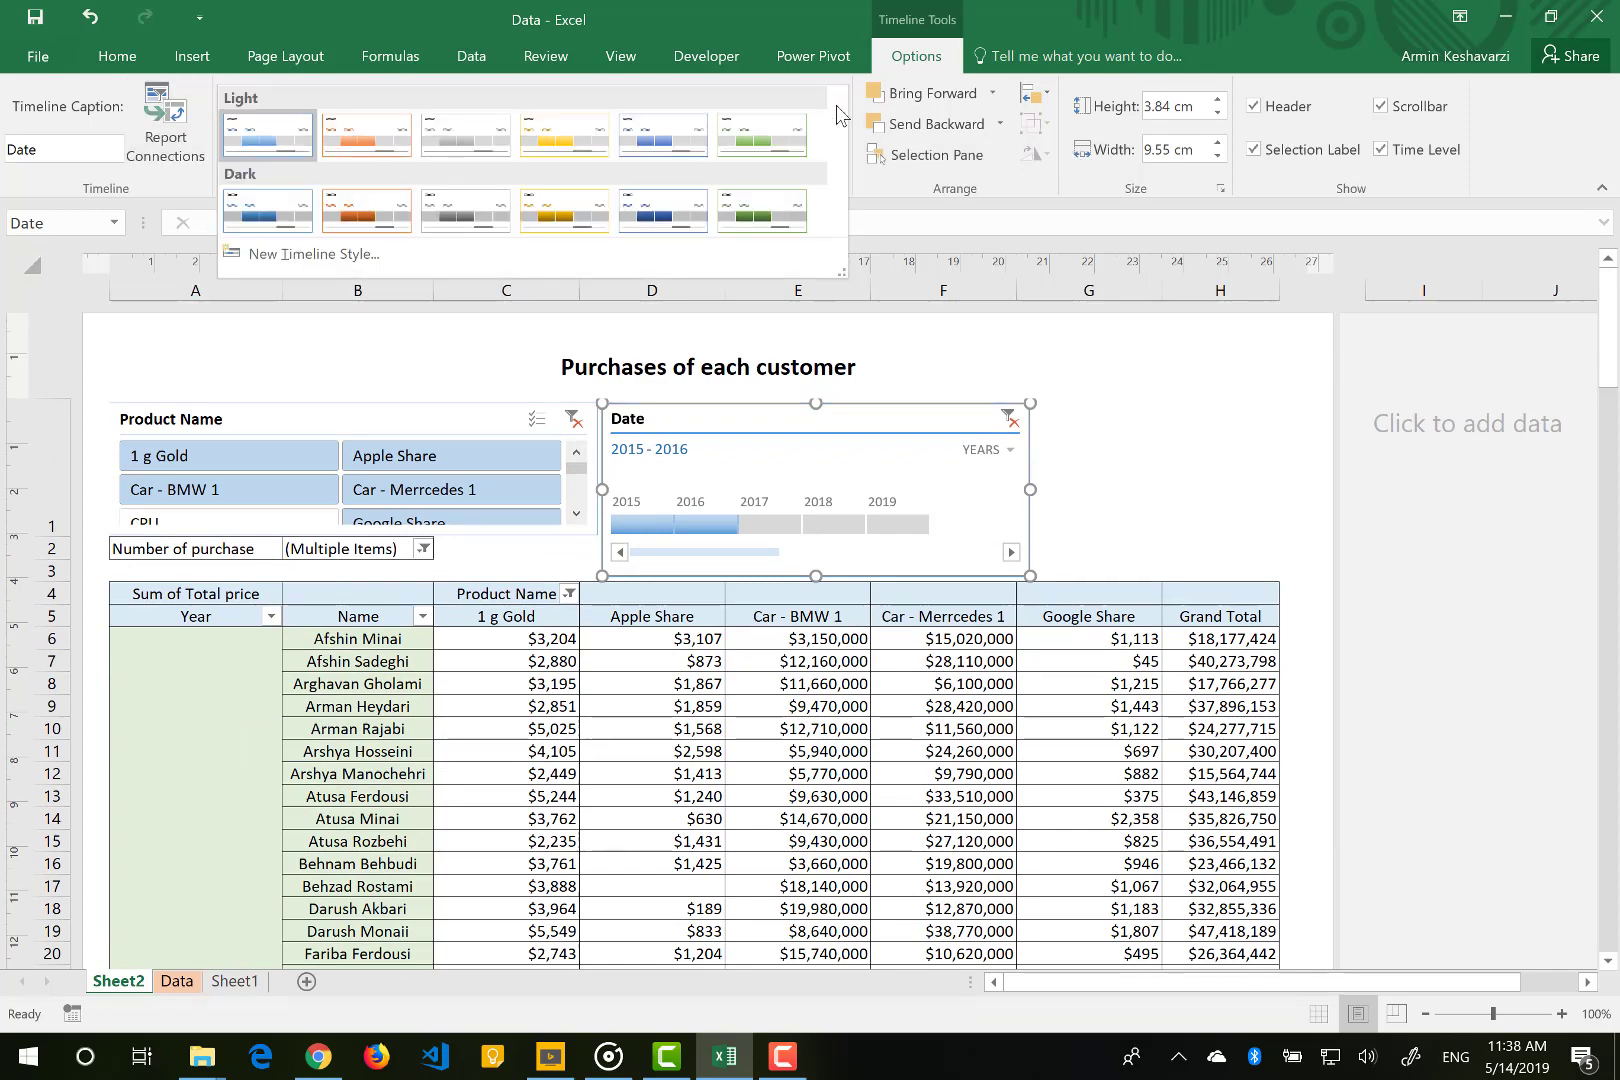
click(373, 133)
click(558, 122)
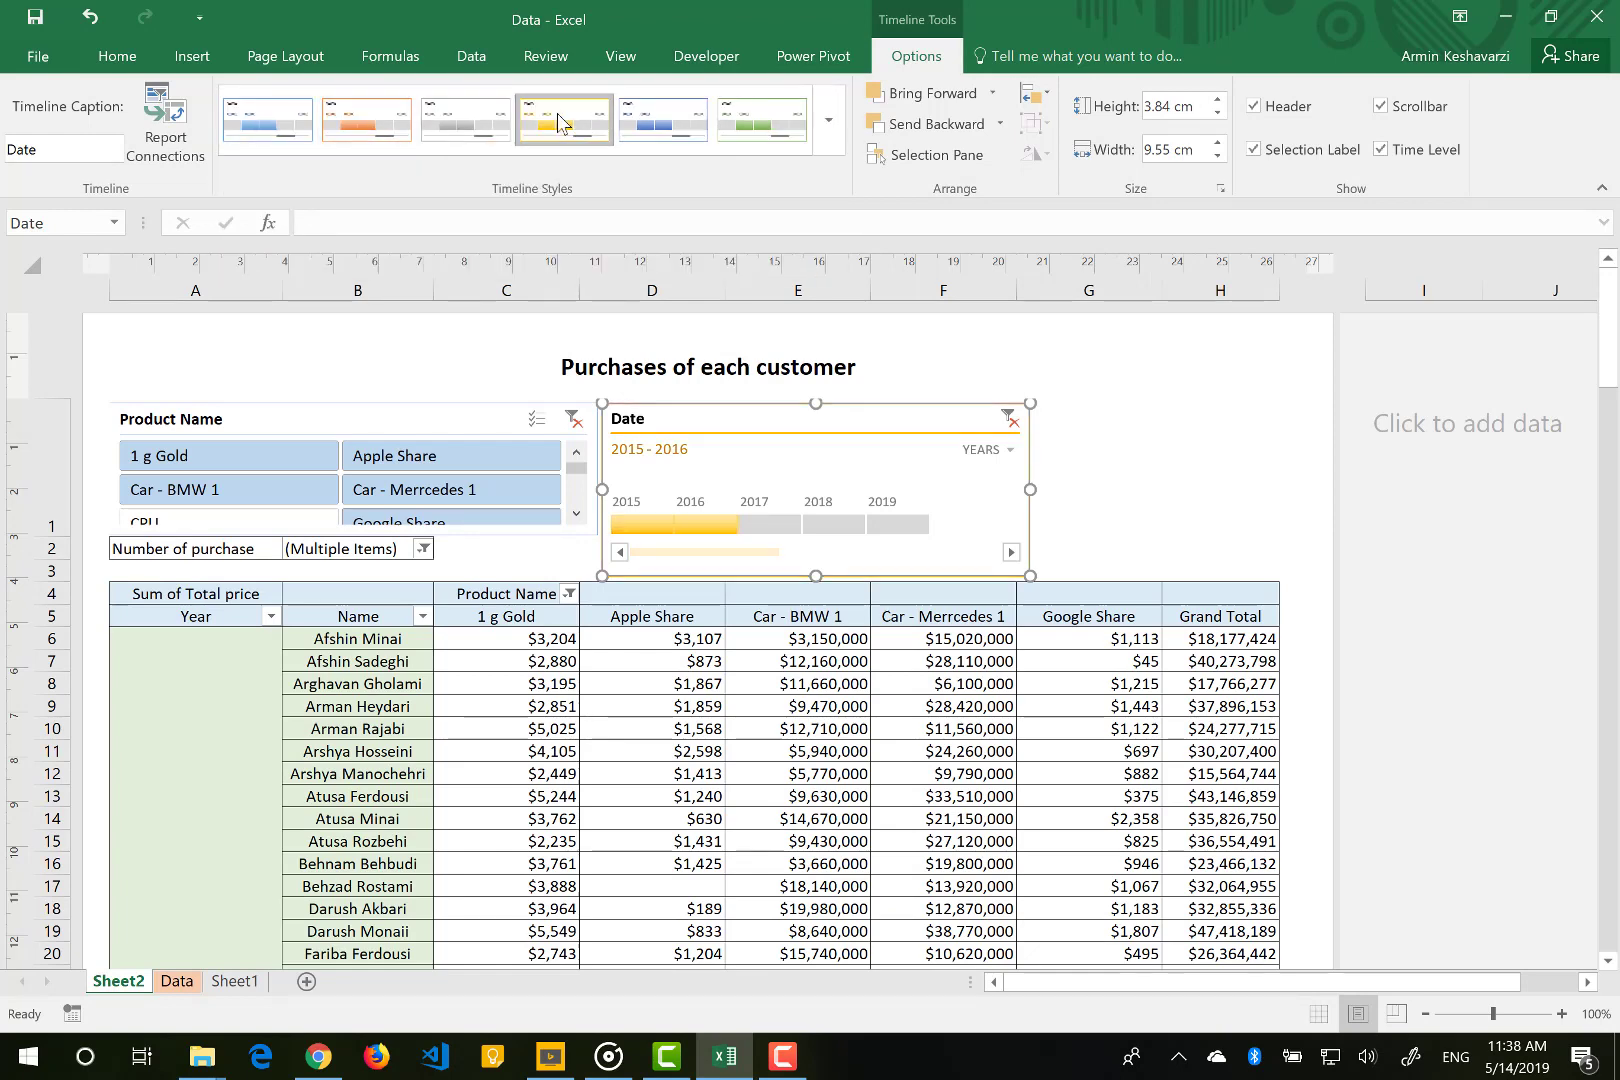
click(743, 133)
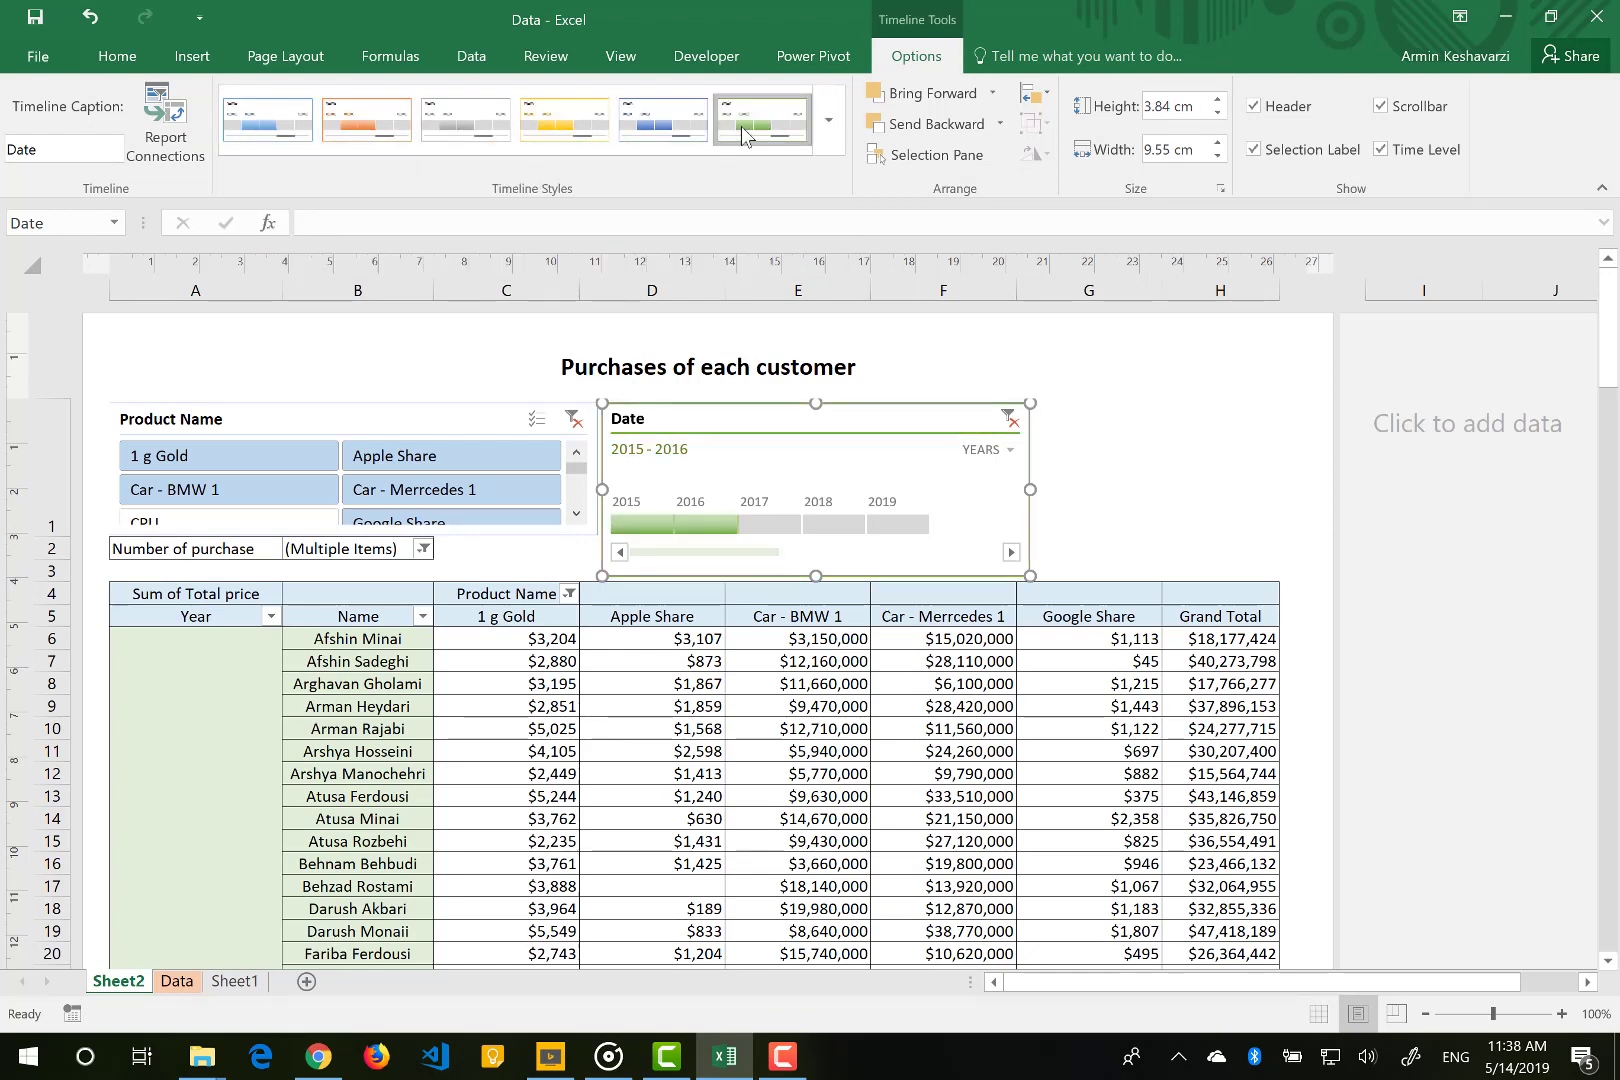
click(522, 118)
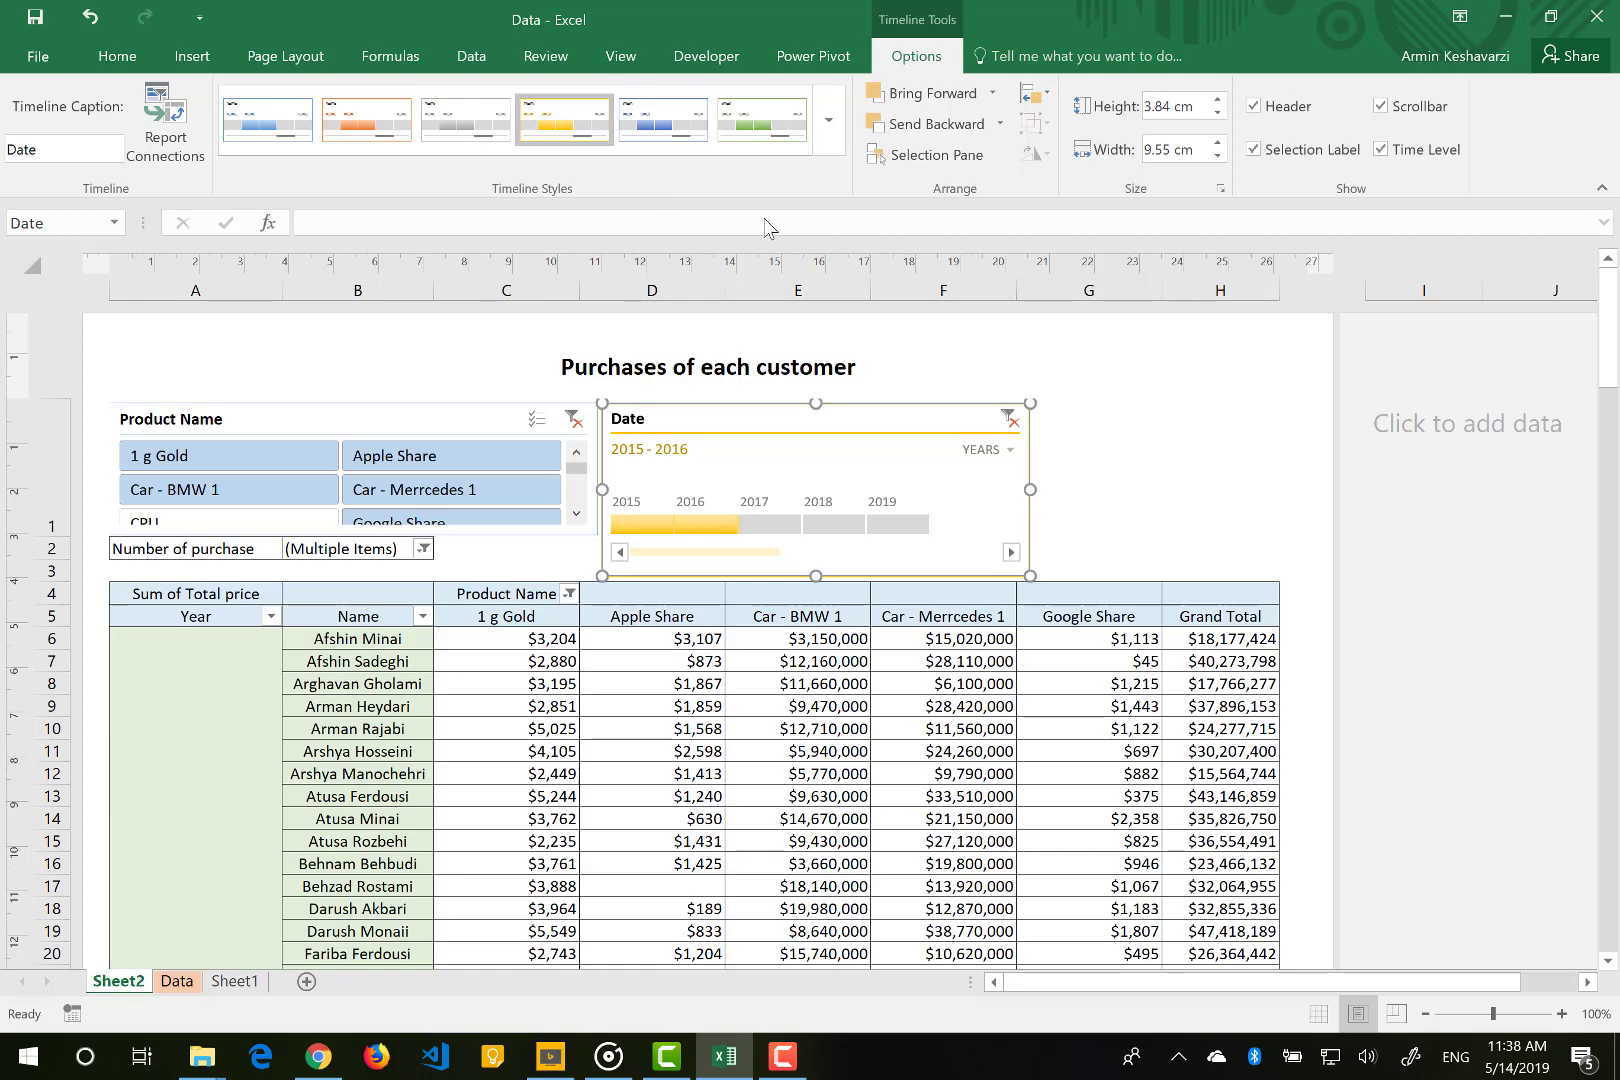
Compare the formatting options of the Product Name slicer and the Date timeline.
click(476, 409)
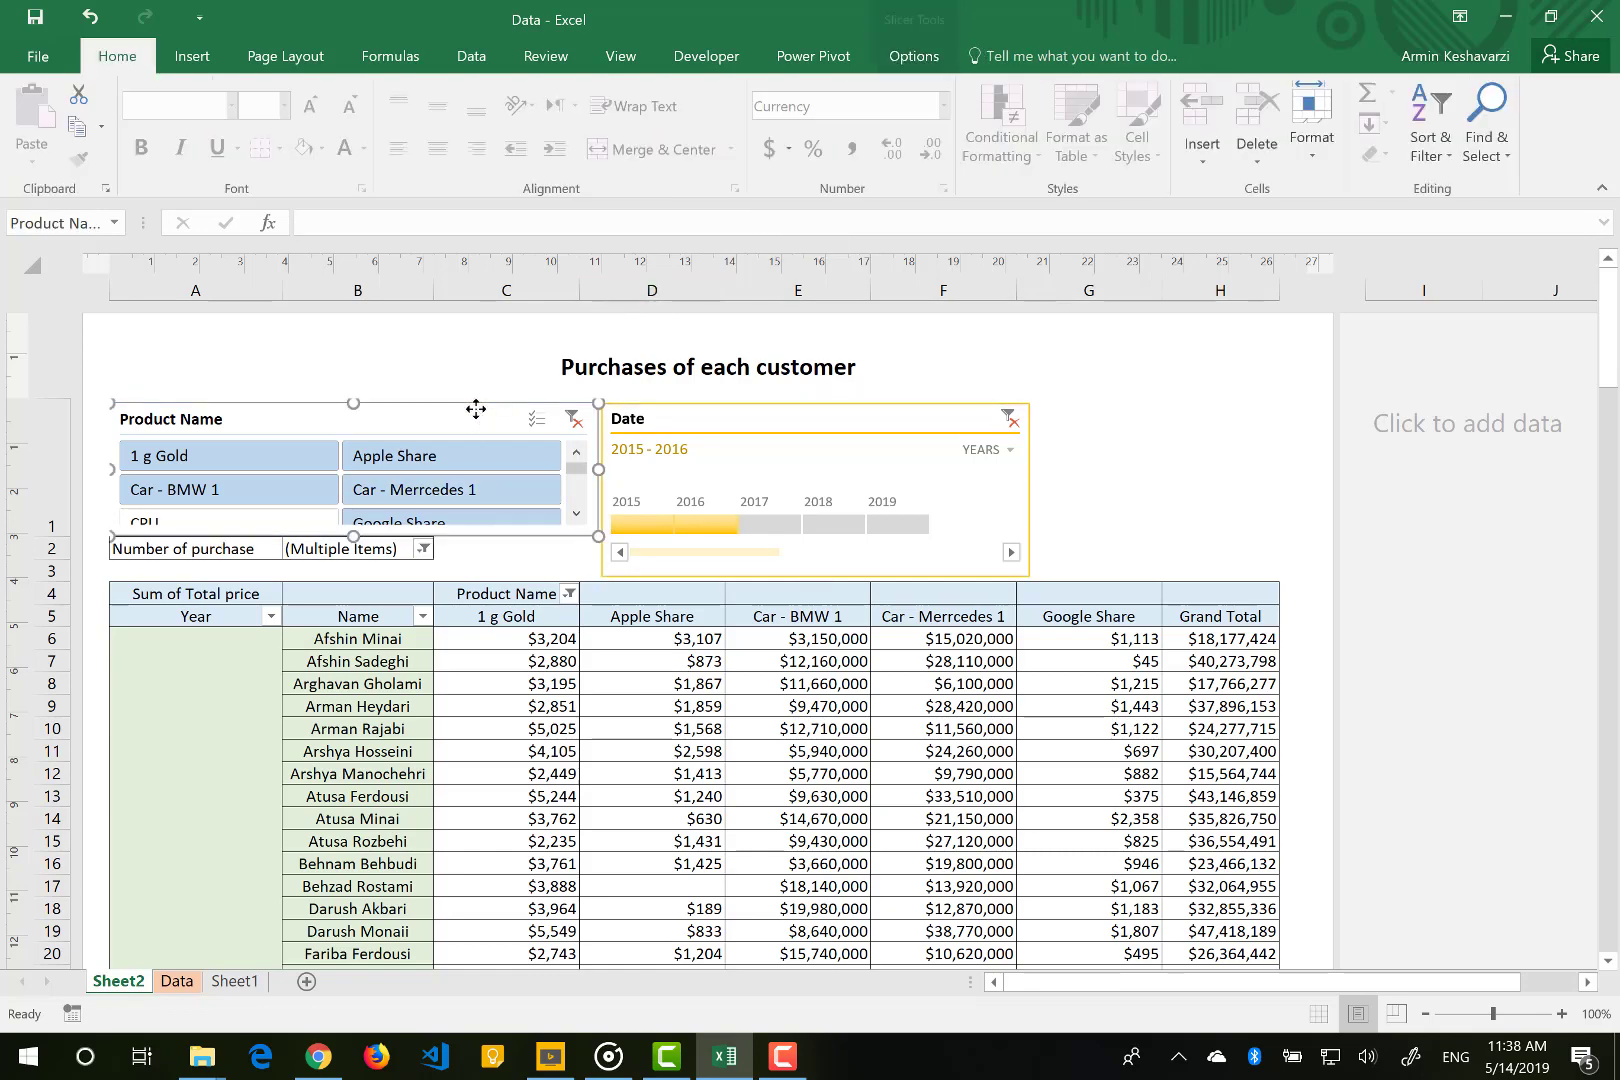
click(914, 57)
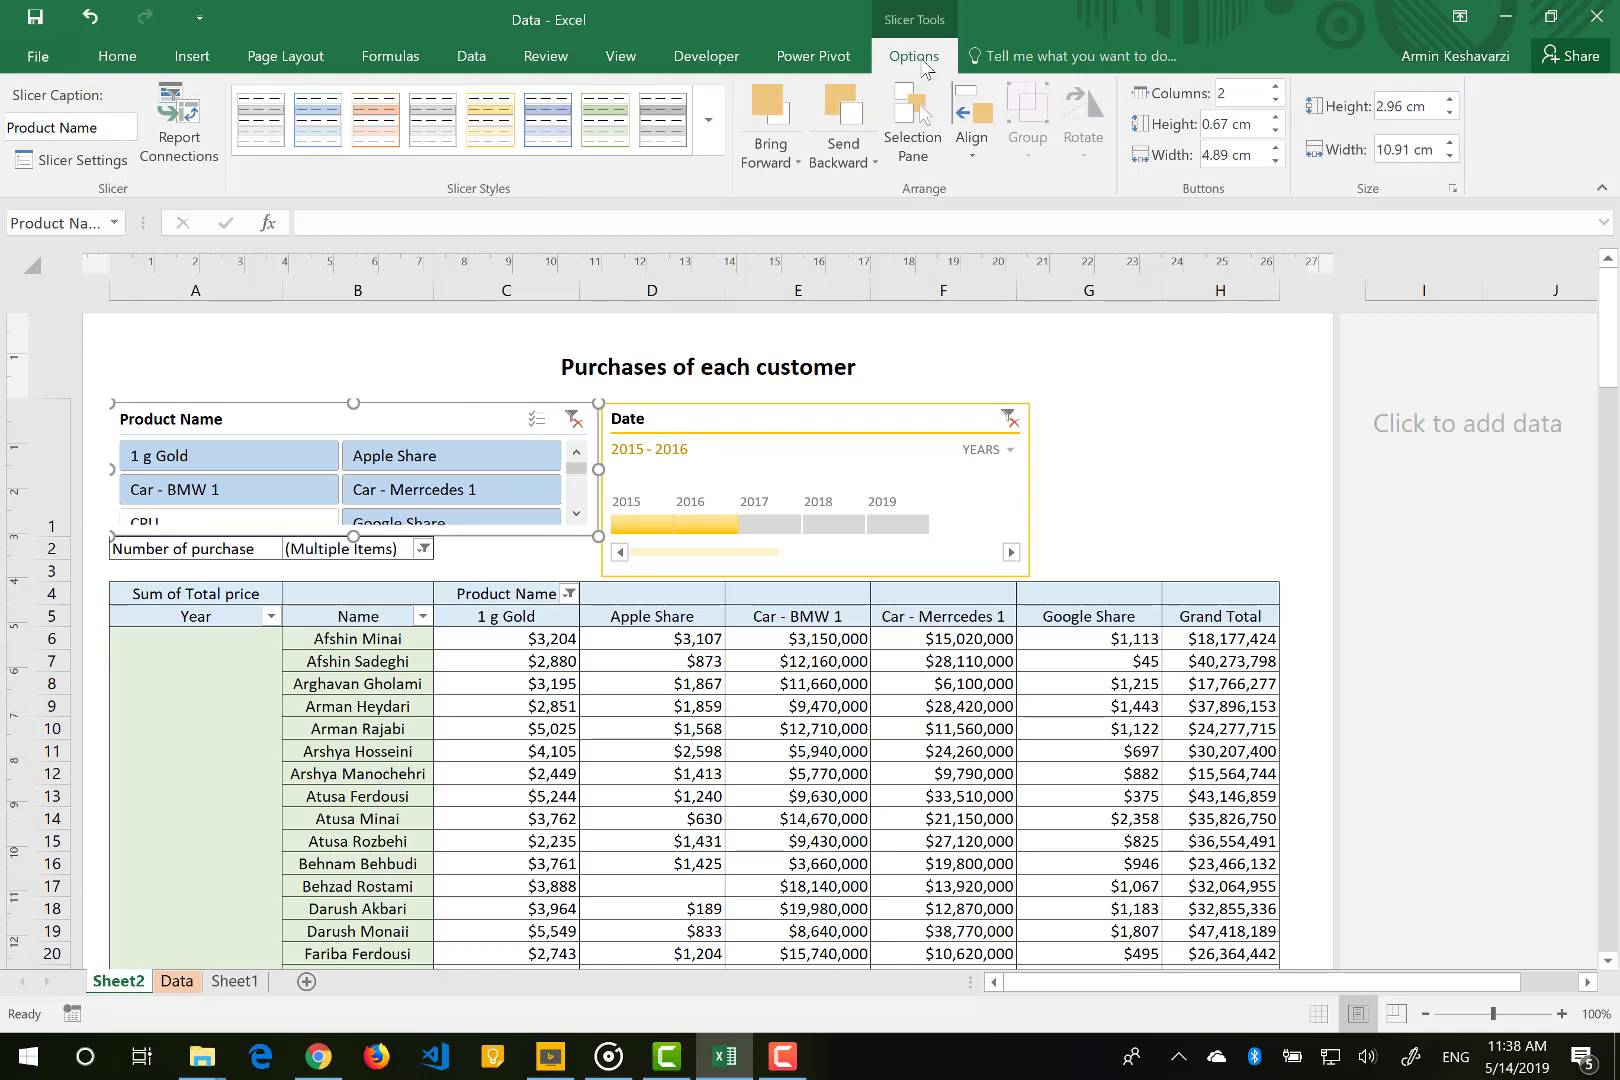
click(725, 420)
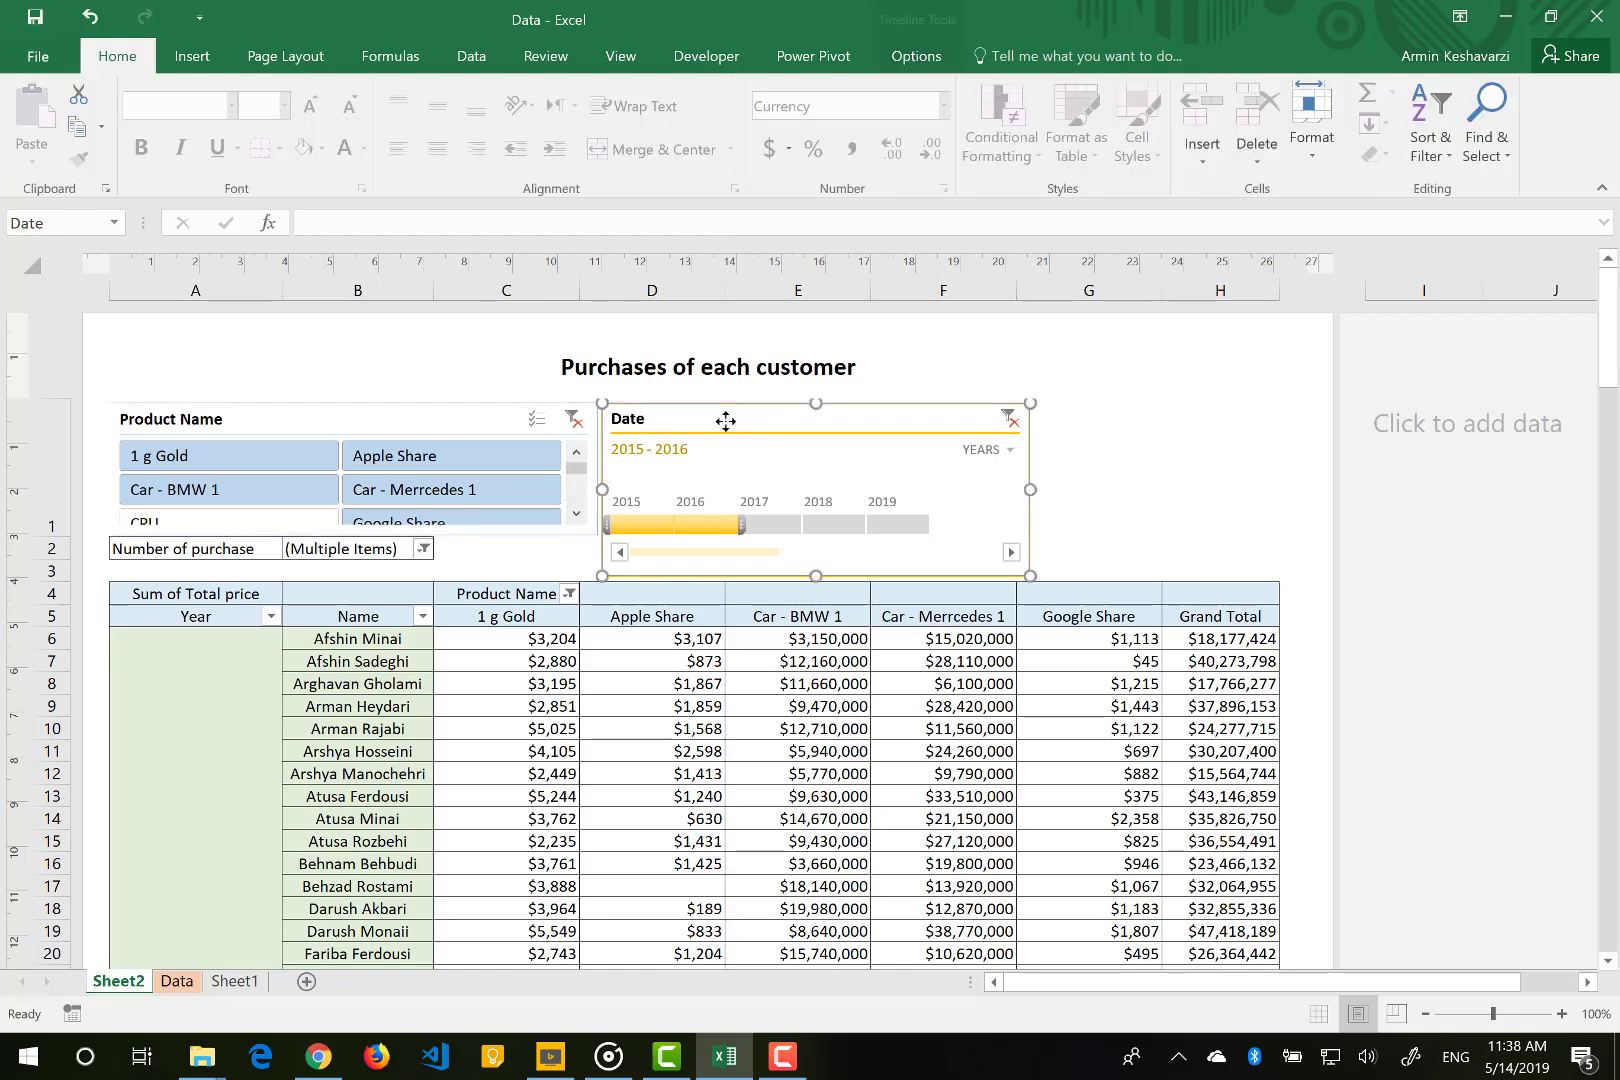
click(916, 57)
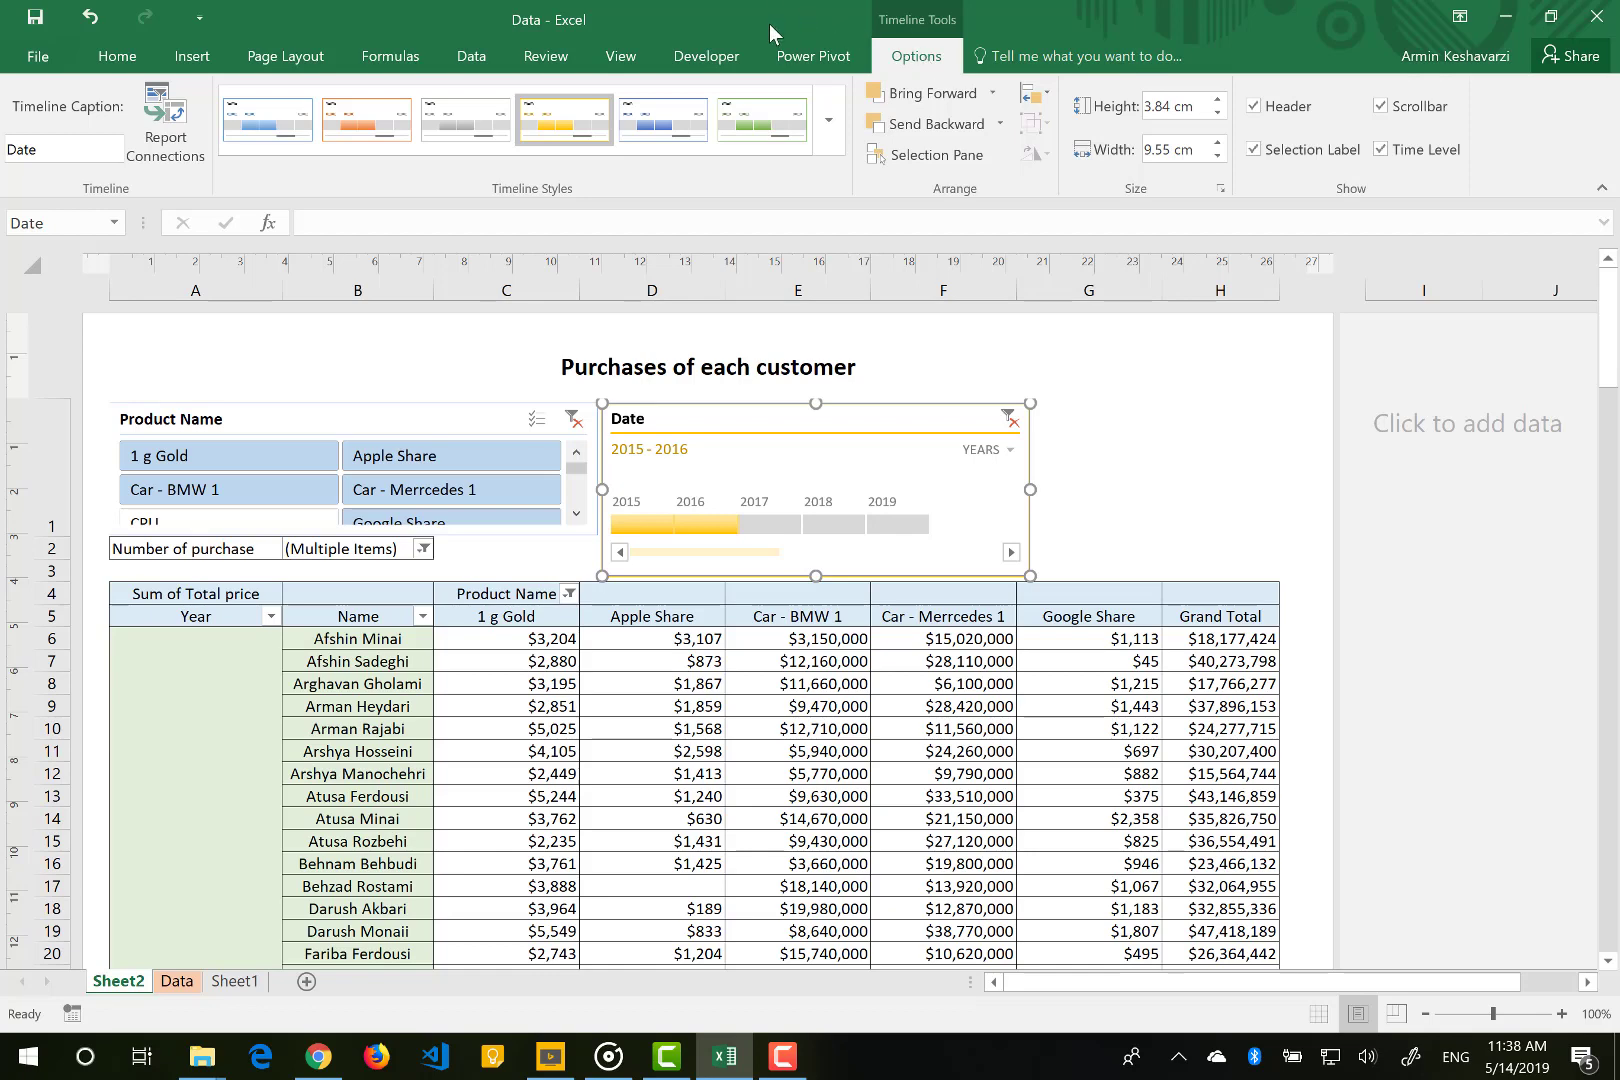
Look over the Power Pivot commands, then select cell C15 to show the PivotTable Analyze commands.
click(800, 60)
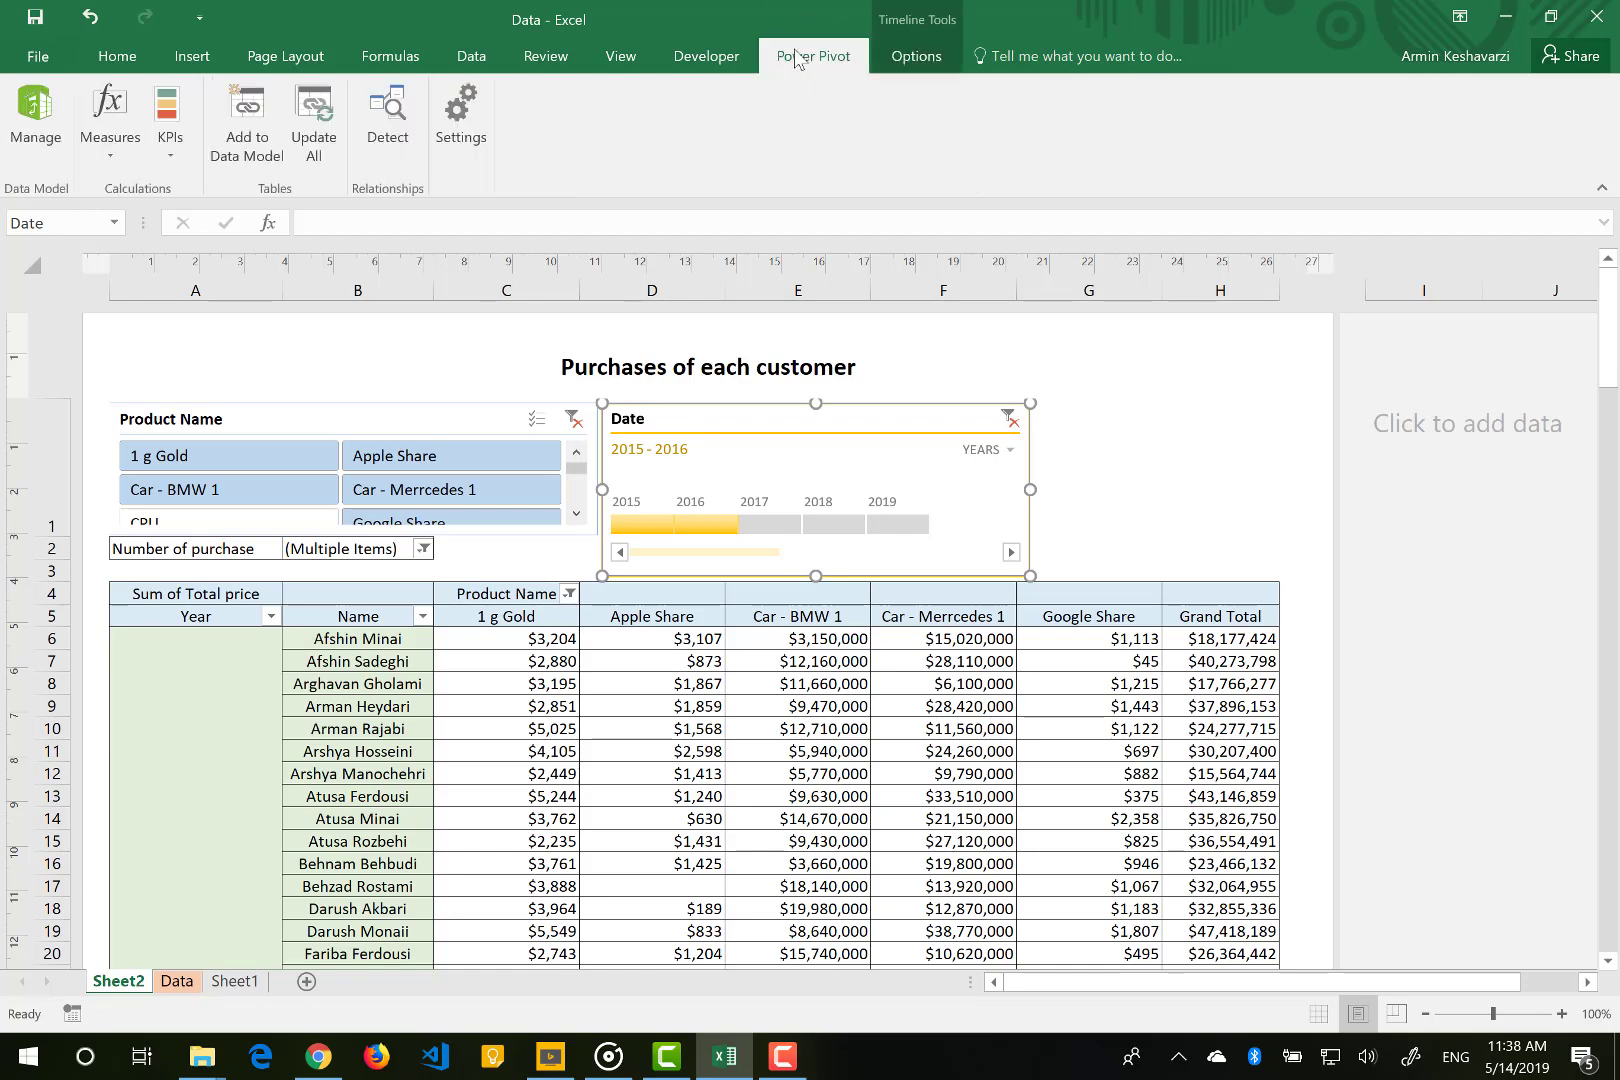
click(915, 58)
click(520, 835)
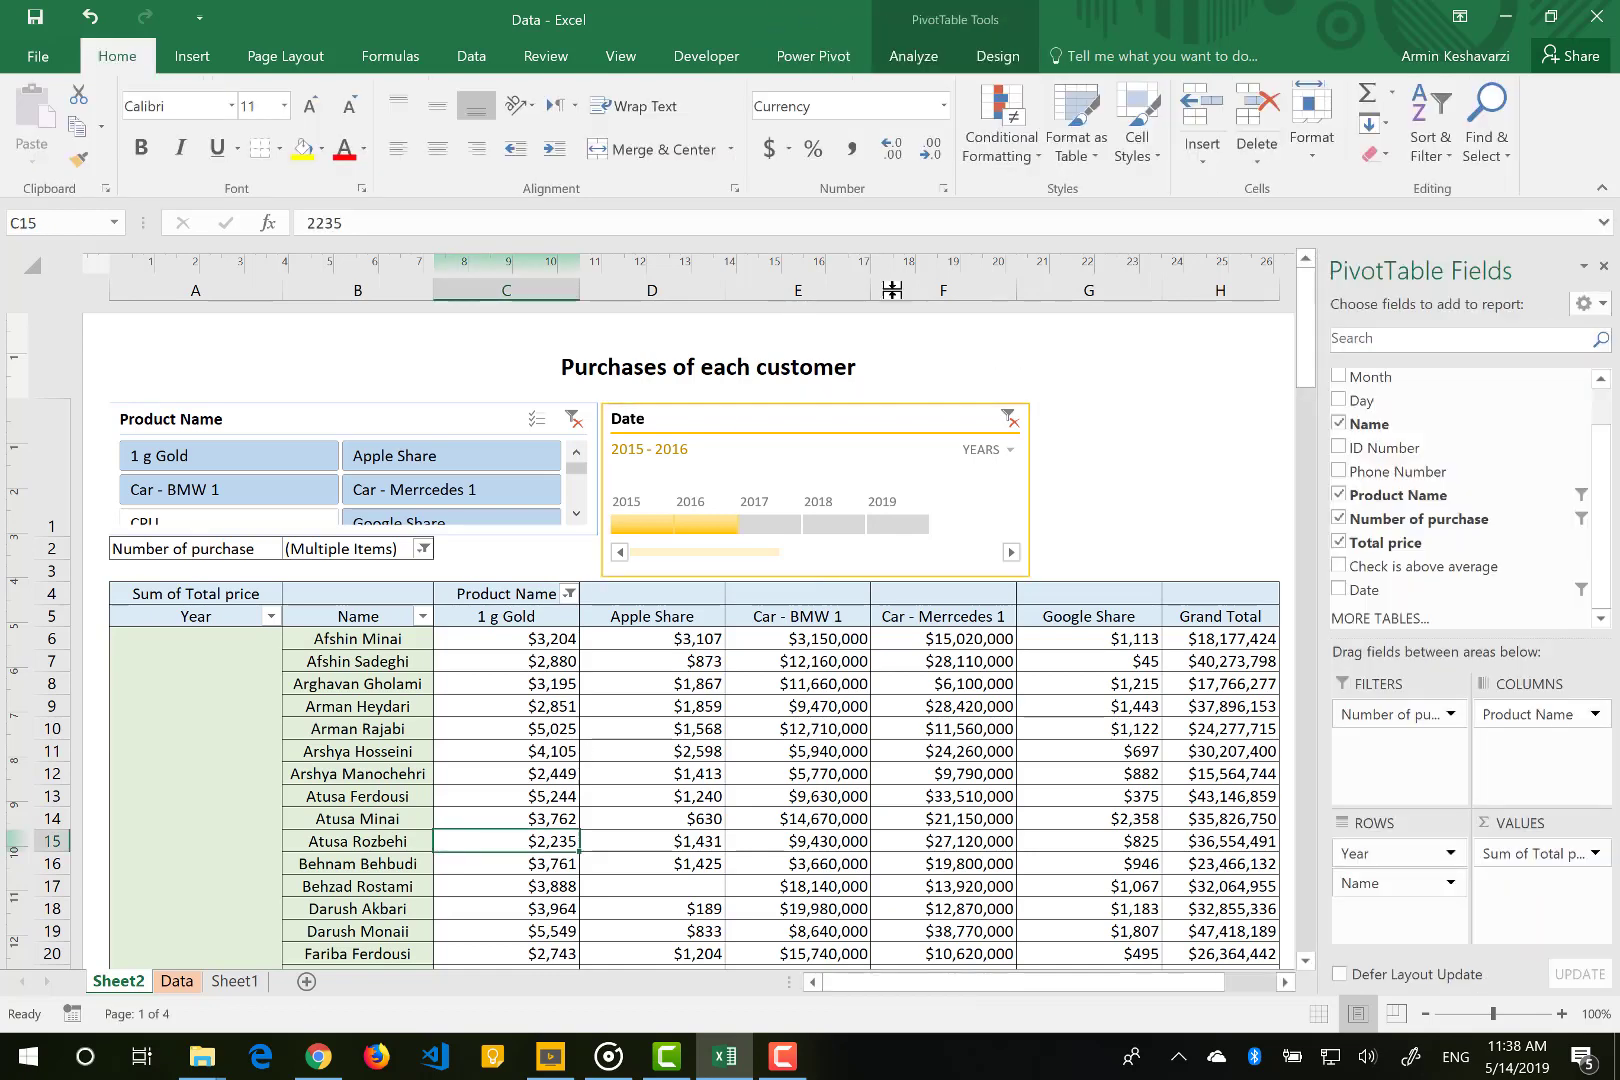
click(925, 58)
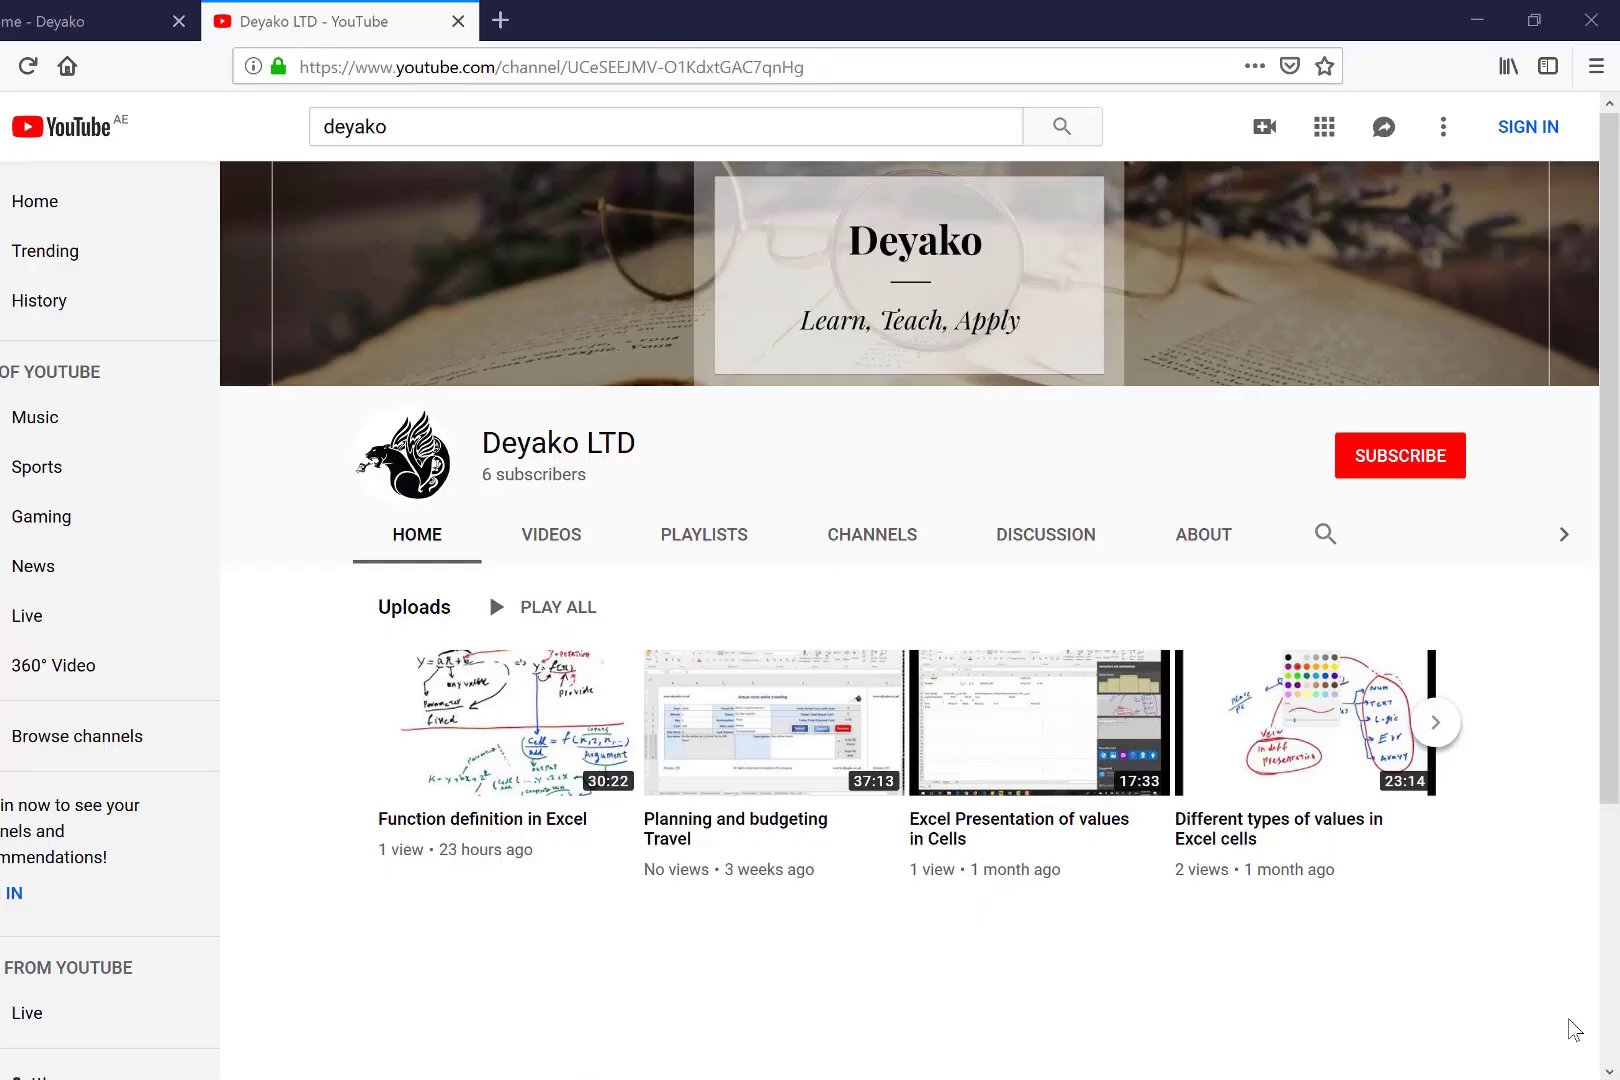
Switch to the deyako.co.uk tab and scroll down to its Shop by Category section.
key(ctrl+shift+Tab)
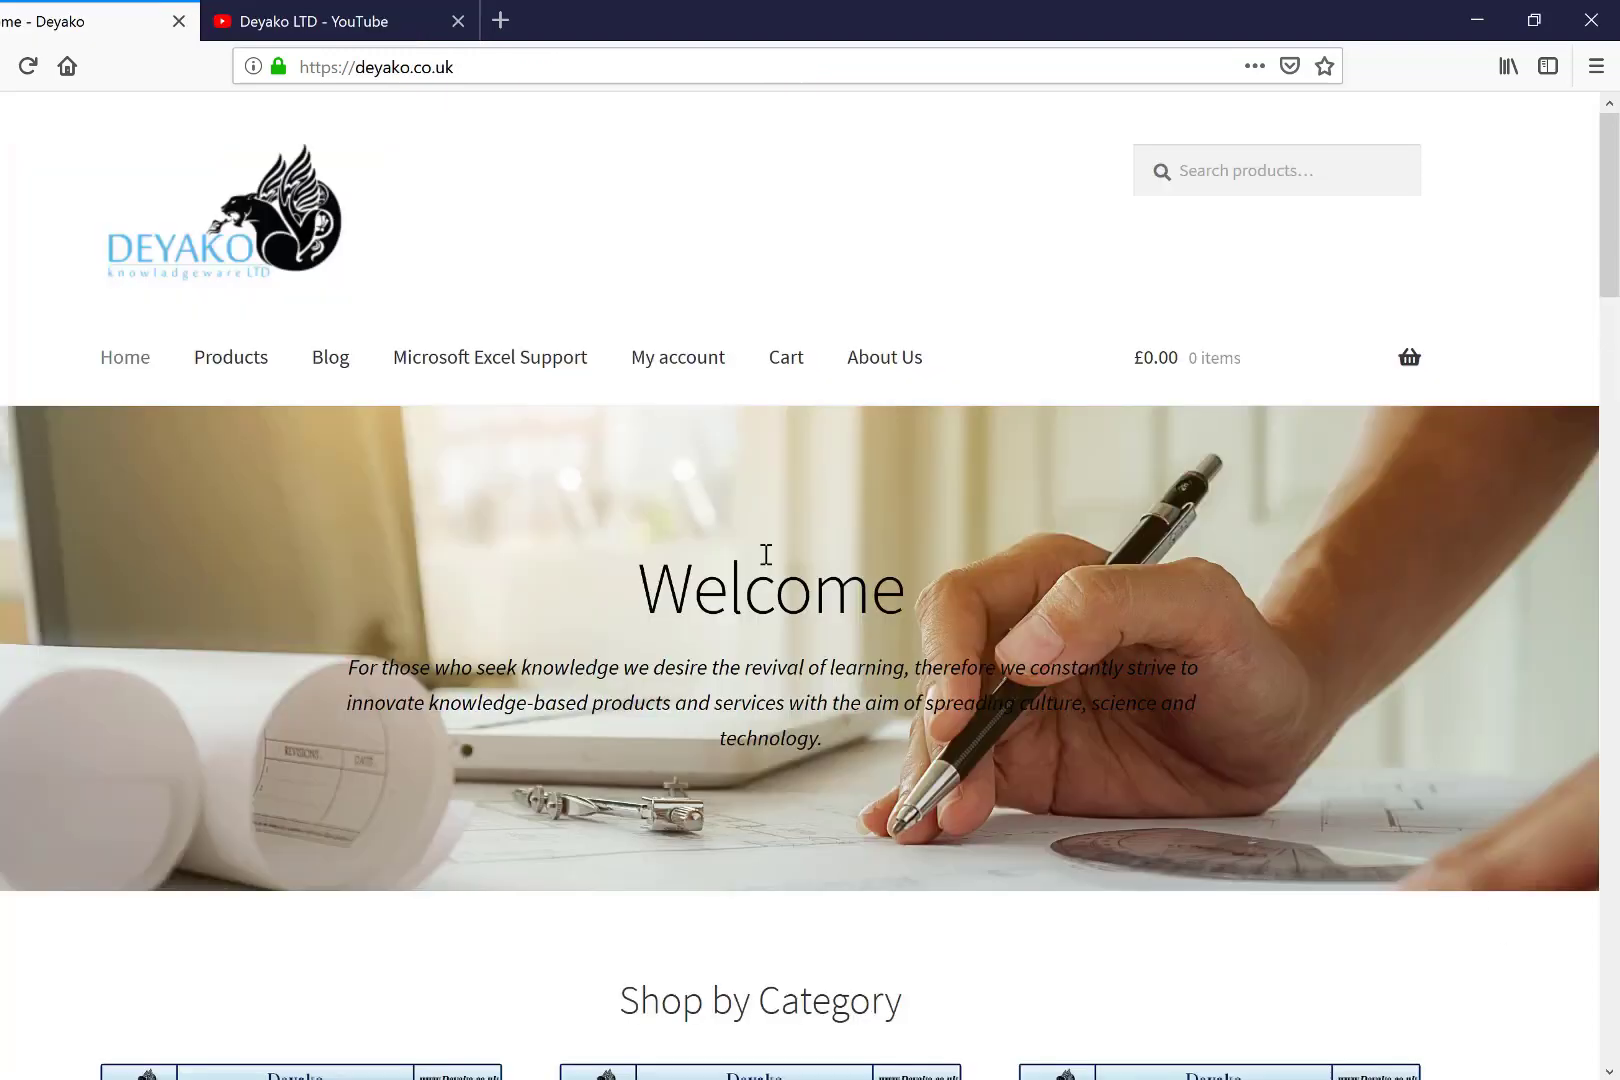
scroll(766, 554, down, 15)
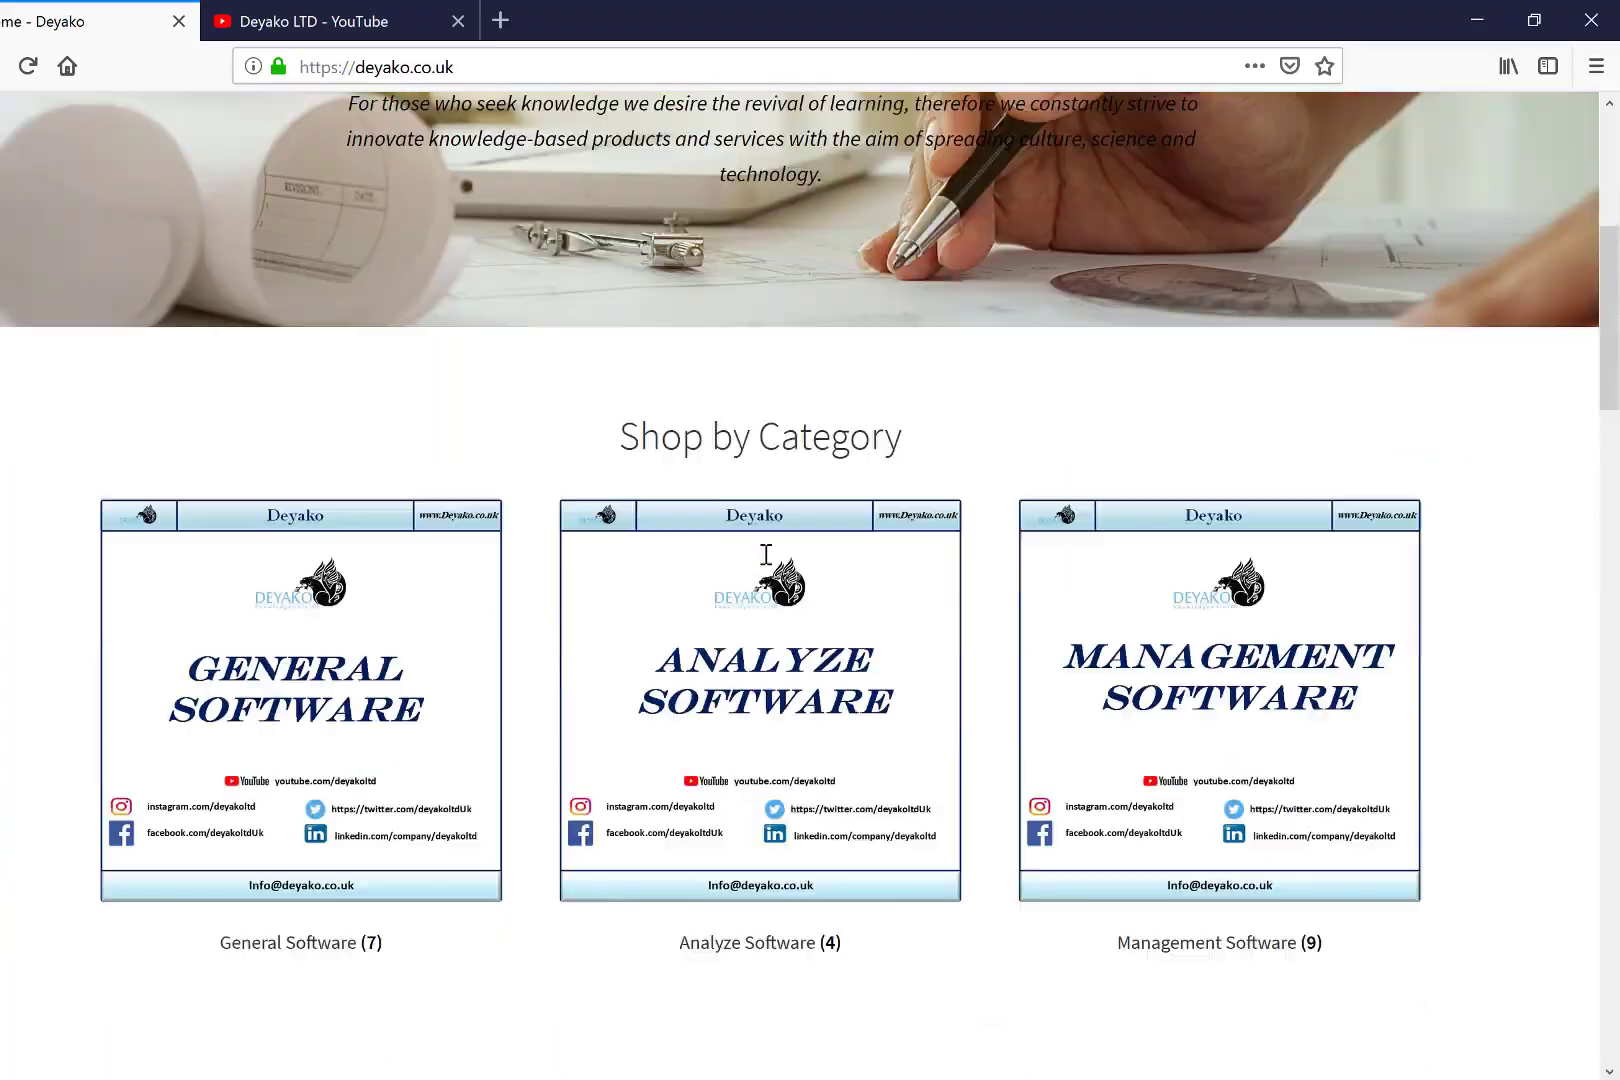